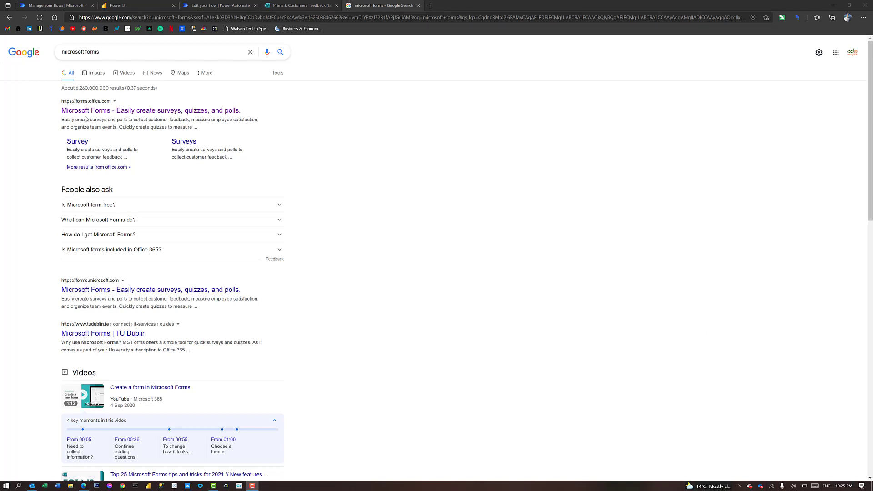
Open the Primark Customers Feedback form in Microsoft Forms and scroll through its questions
{"action": "left_click", "coordinate": [204, 112]}
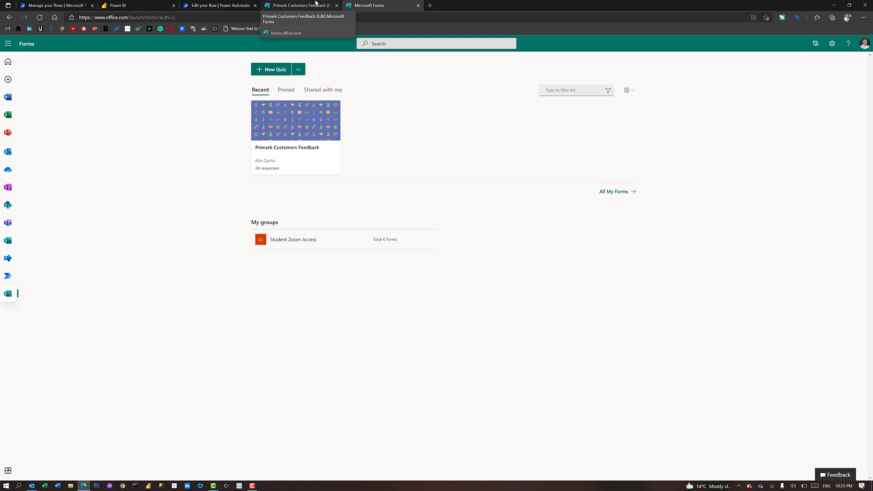
{"action": "left_click", "coordinate": [315, 3]}
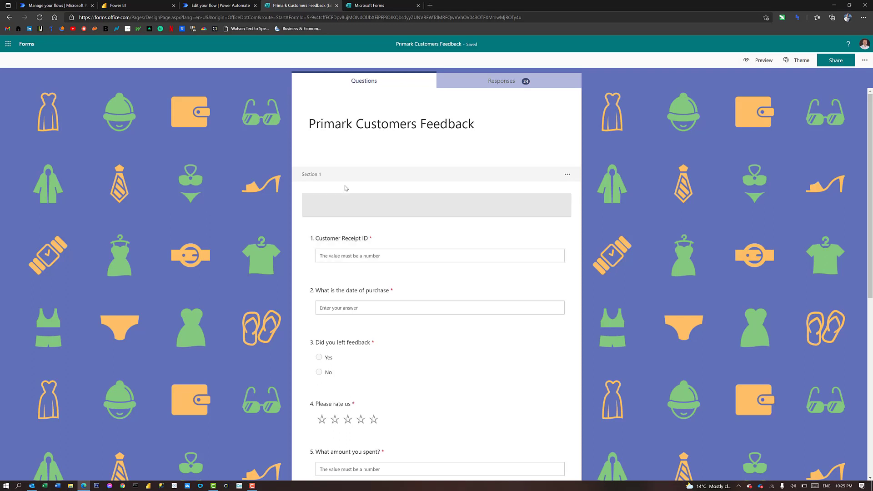
{"action": "scroll", "coordinate": [347, 204], "scroll_direction": "down", "scroll_amount": 4}
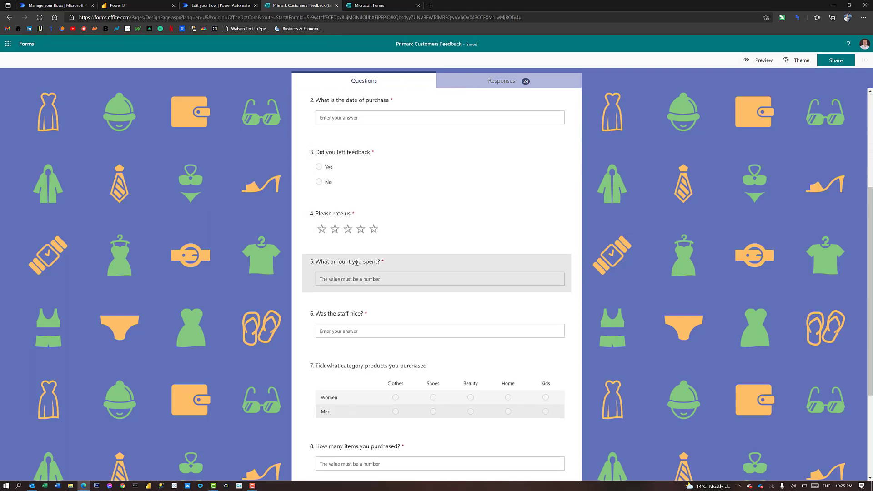
{"action": "scroll", "coordinate": [347, 167], "scroll_direction": "up", "scroll_amount": 2}
{"action": "scroll", "coordinate": [348, 166], "scroll_direction": "up", "scroll_amount": 2}
Look over the form header and extra question types, then go to Power Automate's Cloud flows
{"action": "left_click", "coordinate": [340, 138]}
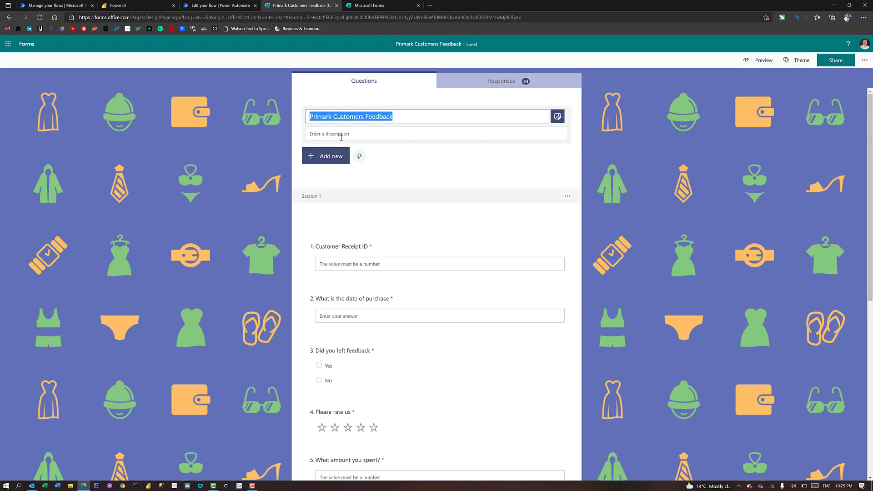
{"action": "left_click", "coordinate": [334, 159]}
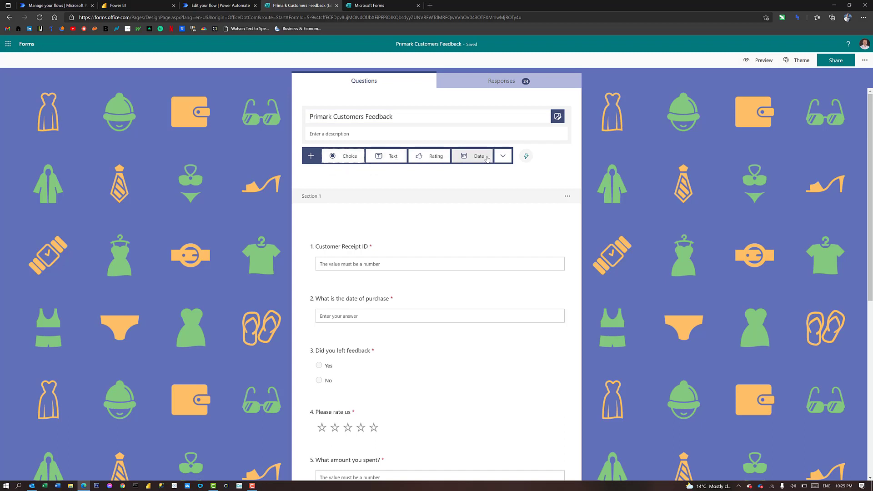
{"action": "left_click", "coordinate": [502, 157]}
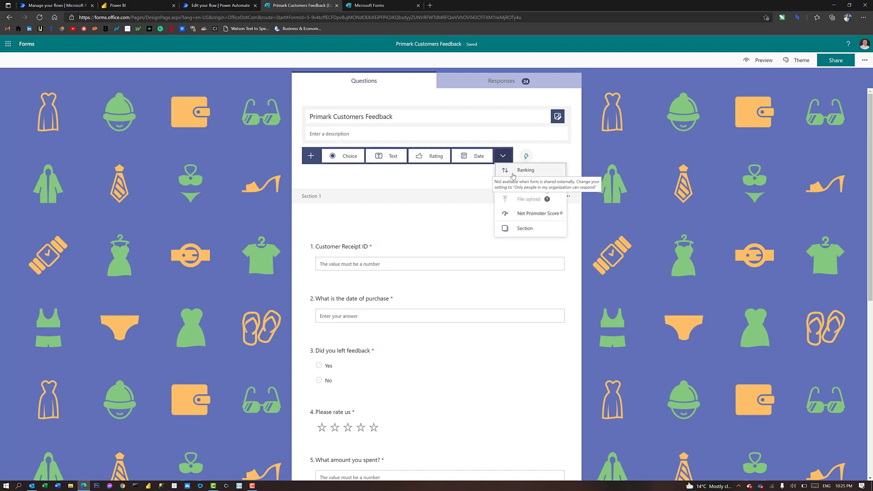
{"action": "left_click", "coordinate": [415, 178]}
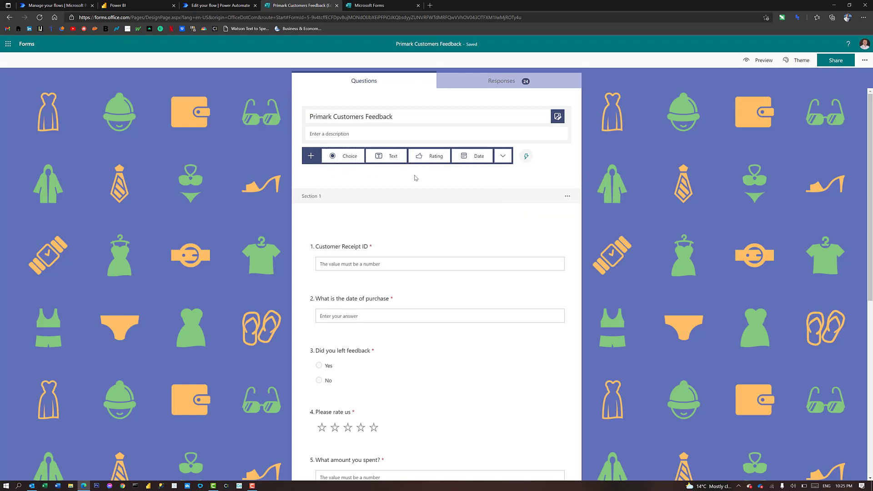
{"action": "left_click", "coordinate": [269, 144]}
{"action": "scroll", "coordinate": [382, 253], "scroll_direction": "down", "scroll_amount": 2}
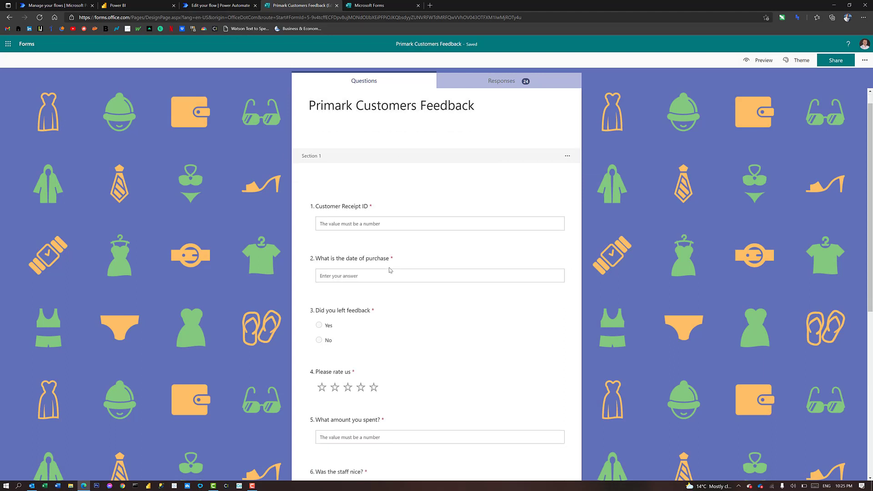
{"action": "scroll", "coordinate": [381, 253], "scroll_direction": "down", "scroll_amount": 5}
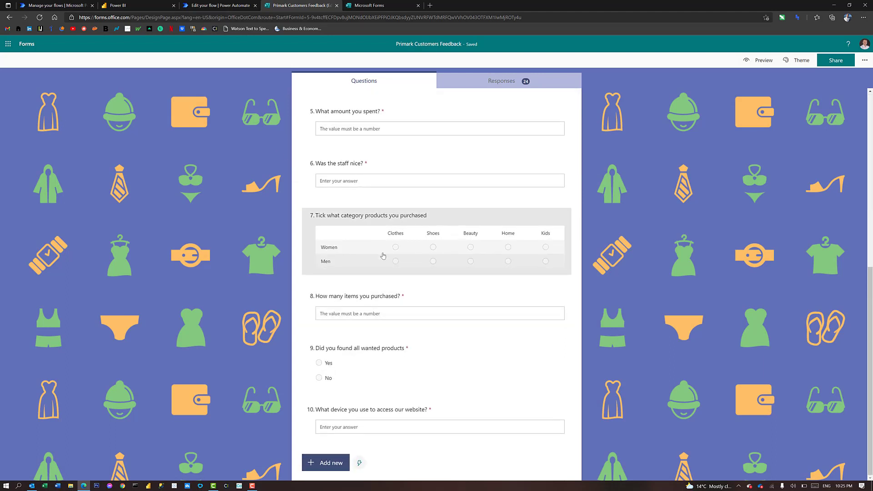
{"action": "scroll", "coordinate": [388, 268], "scroll_direction": "up", "scroll_amount": 7}
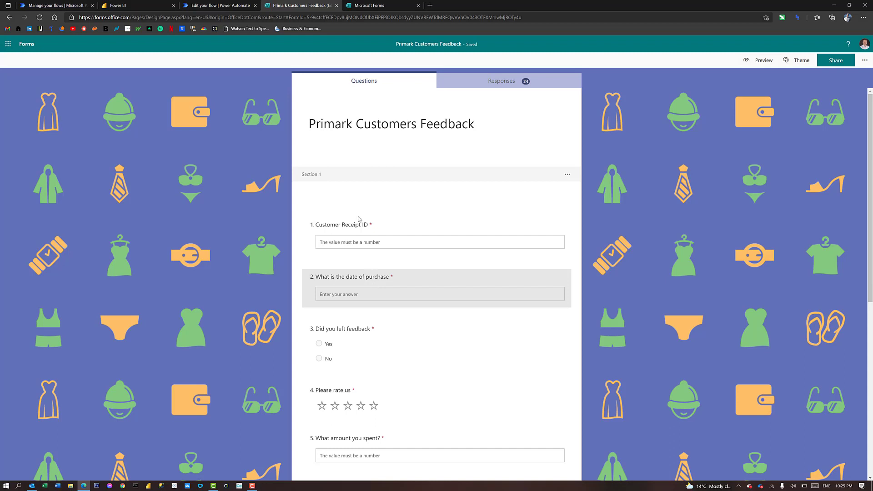
{"action": "left_click", "coordinate": [60, 5]}
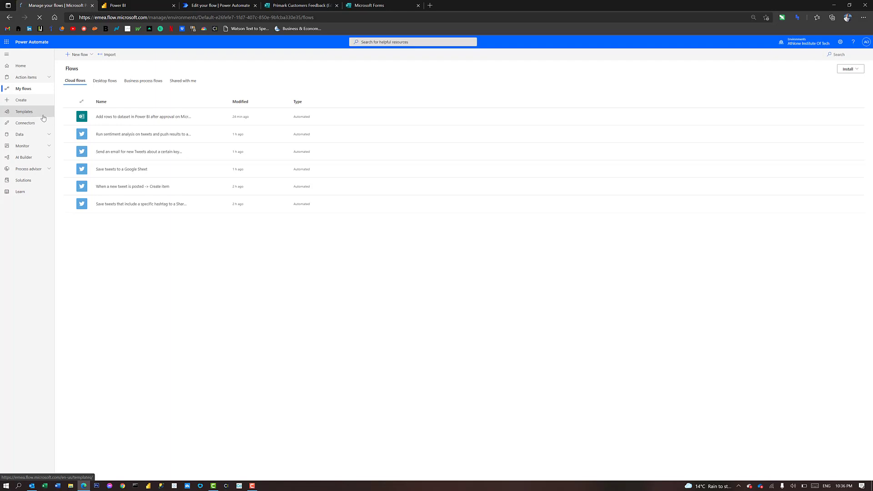
Search templates for 'POWER BI APPROVA' and open 'Add rows to dataset in Power BI after approval'
{"action": "left_click", "coordinate": [43, 118]}
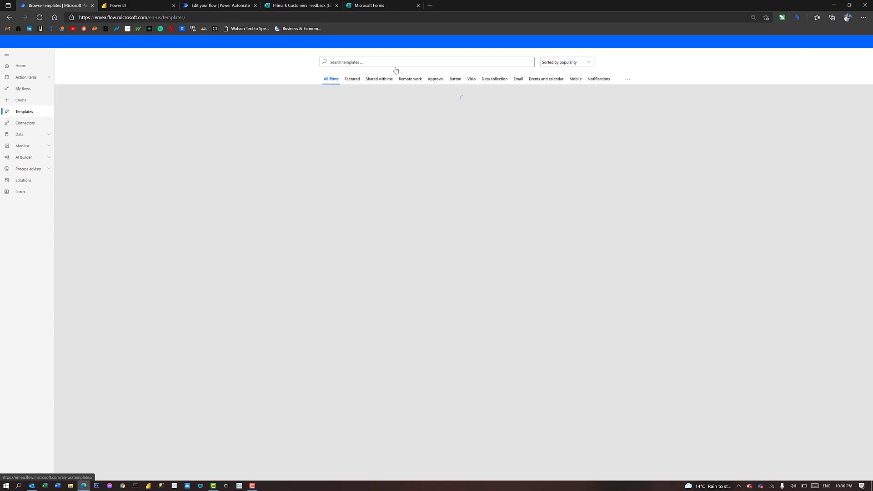
{"action": "left_click", "coordinate": [380, 62]}
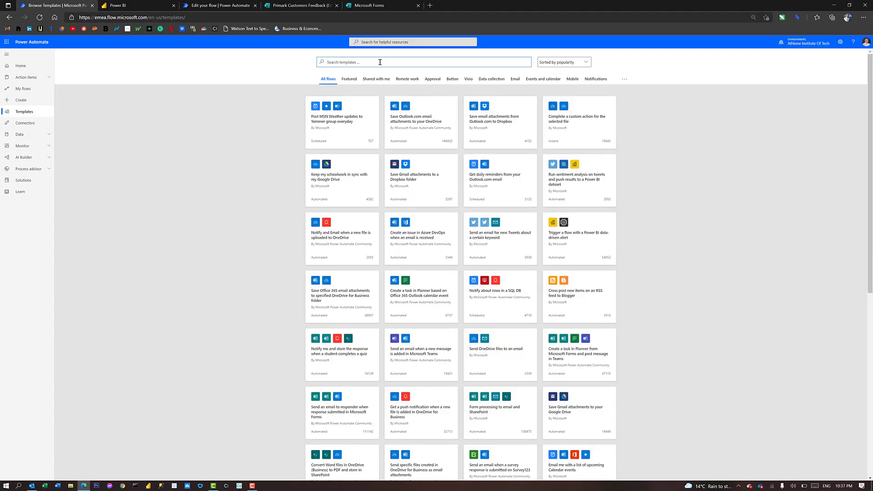
{"action": "type", "text": "POWER BI APPROVAL"}
{"action": "key", "text": "Return"}
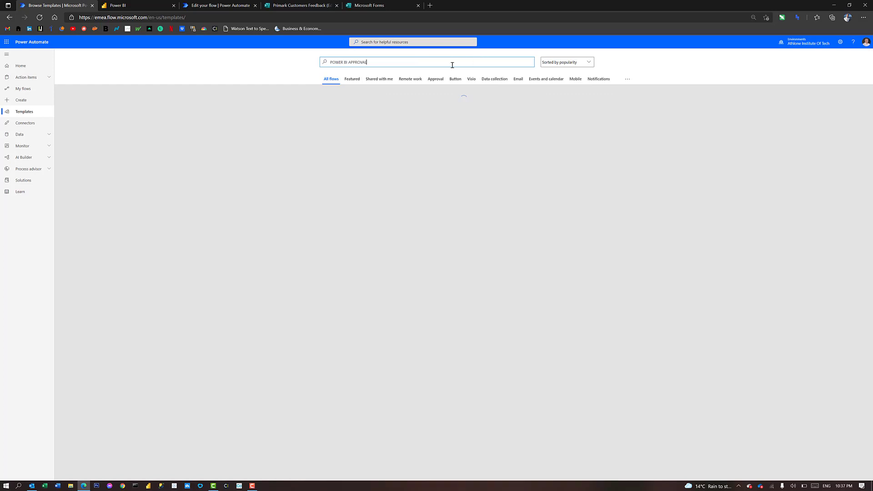
{"action": "left_click", "coordinate": [325, 125]}
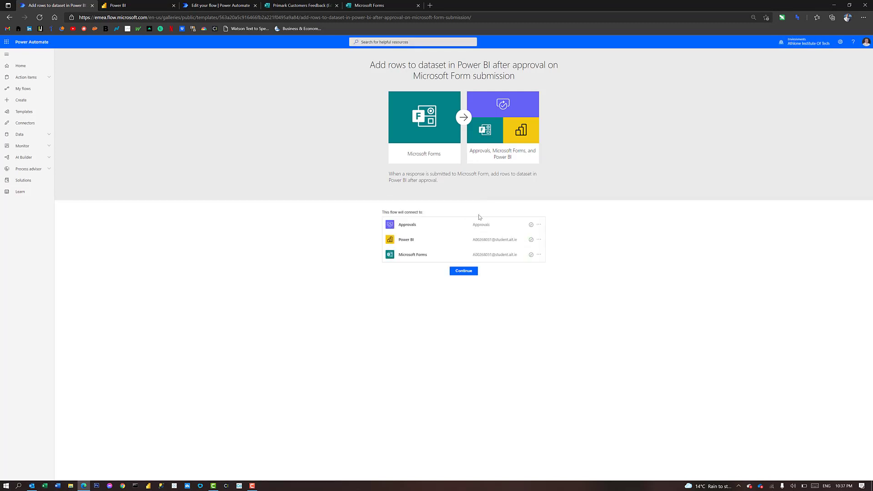
Check the Approvals, Power BI and Microsoft Forms connection accounts, then continue to create the flow
{"action": "left_click", "coordinate": [539, 225]}
{"action": "left_click", "coordinate": [539, 239]}
{"action": "left_click", "coordinate": [539, 255]}
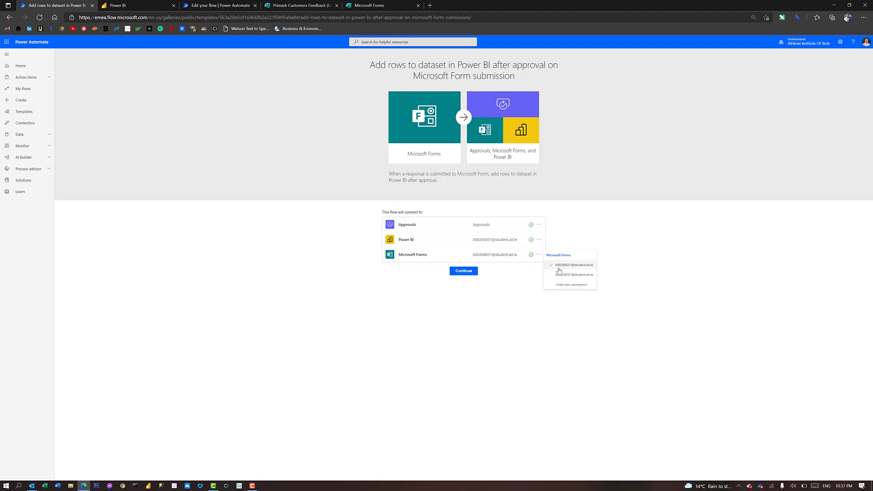
{"action": "left_click", "coordinate": [473, 275]}
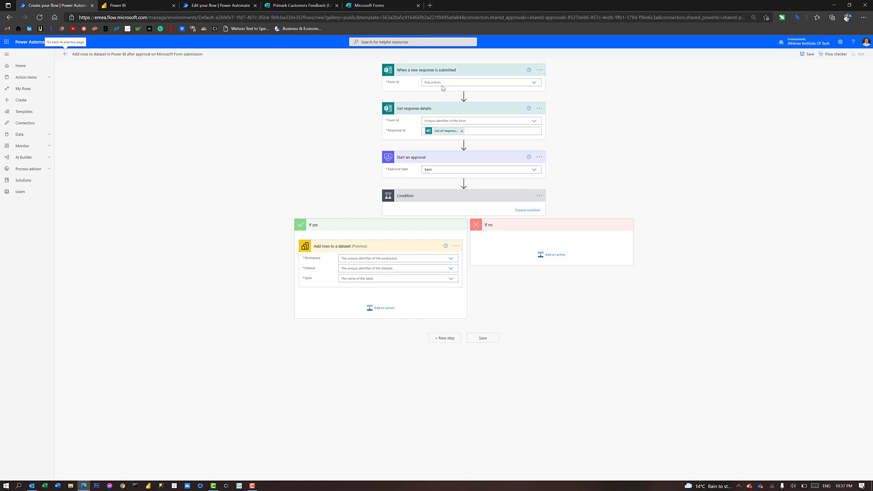
Set Form Id to Primark Customers Feedback in both the trigger and Get response details
{"action": "left_click", "coordinate": [450, 82]}
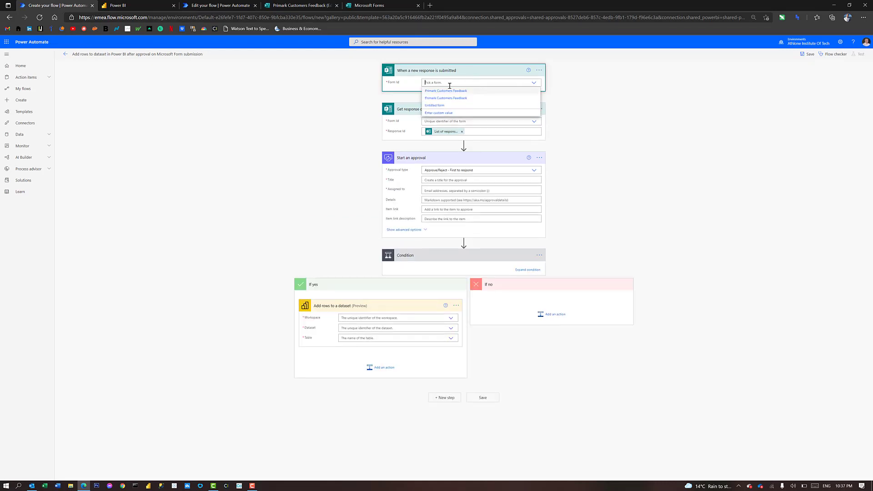
{"action": "left_click", "coordinate": [448, 91]}
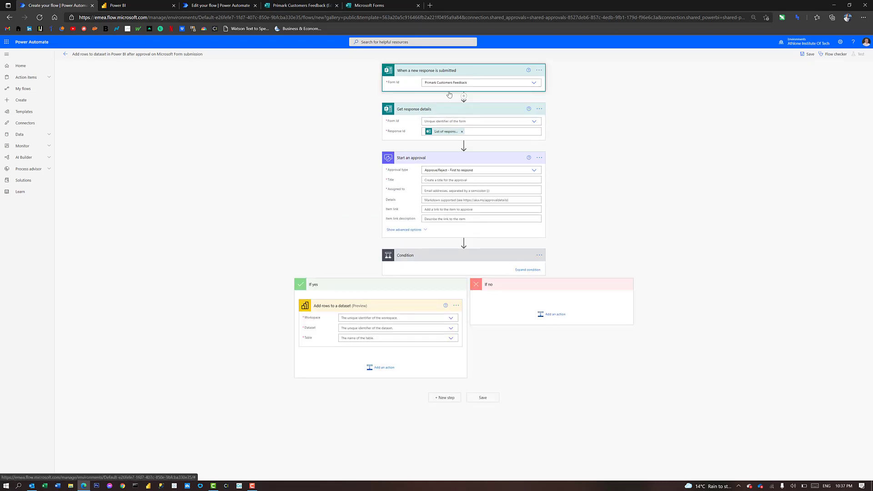
{"action": "left_click", "coordinate": [452, 121]}
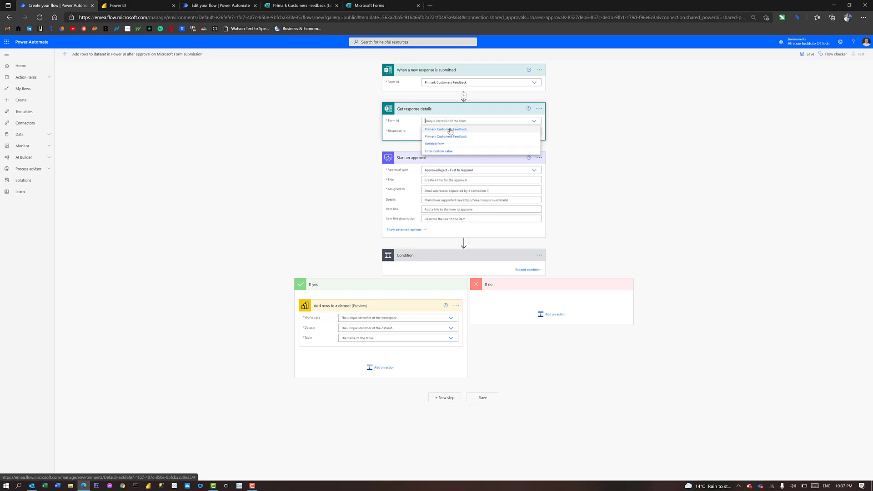
{"action": "left_click", "coordinate": [450, 130]}
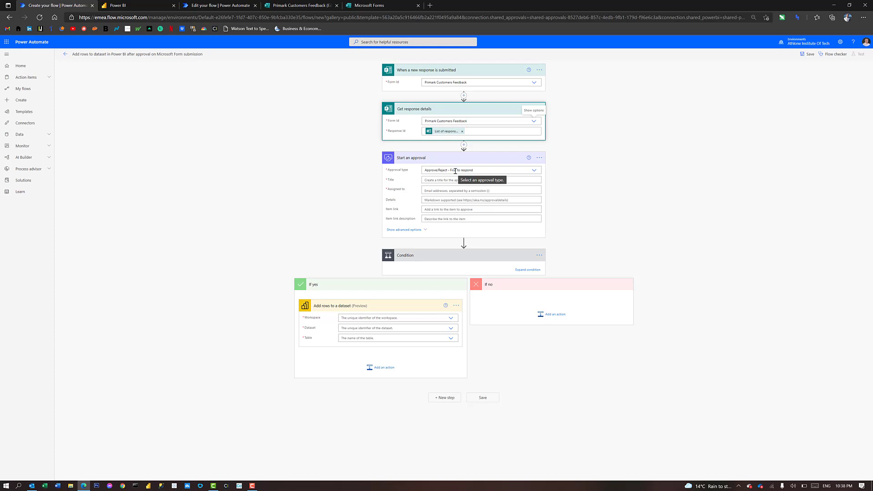
{"action": "left_click", "coordinate": [436, 179]}
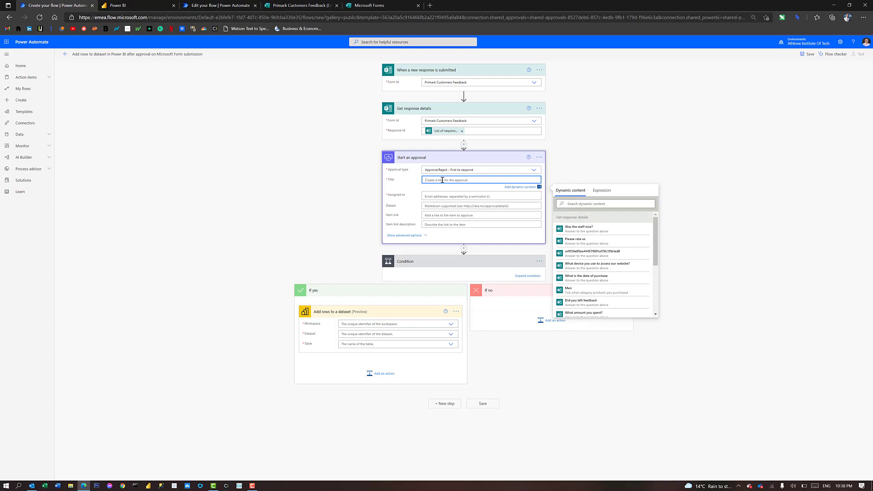
Title the approval 'Please approve the survey', fixing the accidental capitalisation
{"action": "key", "text": "Caps_Lock"}
{"action": "type", "text": "pLEASE APPROV"}
{"action": "key", "text": "BackSpace"}
{"action": "key", "text": "BackSpace"}
{"action": "key", "text": "BackSpace"}
{"action": "key", "text": "BackSpace"}
{"action": "key", "text": "BackSpace"}
{"action": "key", "text": "BackSpace"}
{"action": "key", "text": "BackSpace"}
{"action": "key", "text": "BackSpace"}
{"action": "key", "text": "BackSpace"}
{"action": "key", "text": "BackSpace"}
{"action": "key", "text": "BackSpace"}
{"action": "key", "text": "BackSpace"}
{"action": "key", "text": "BackSpace"}
{"action": "key", "text": "Caps_Lock"}
{"action": "type", "text": "P"}
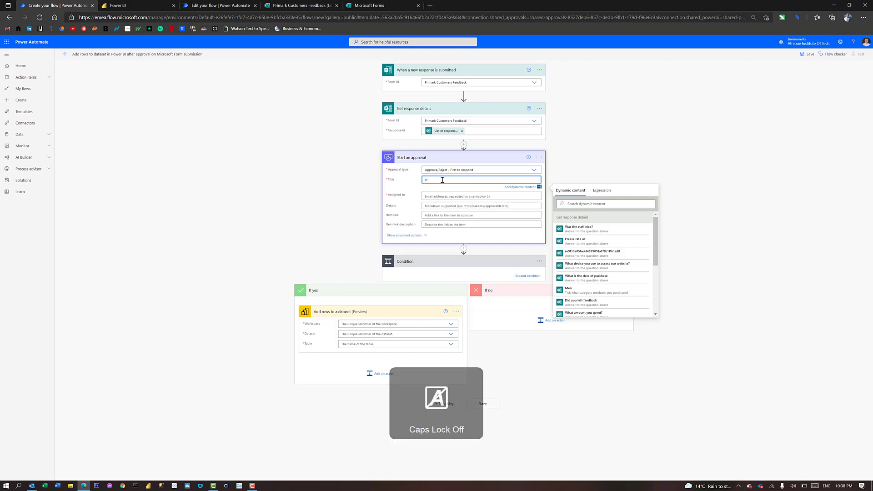
{"action": "type", "text": "lease approve the survey"}
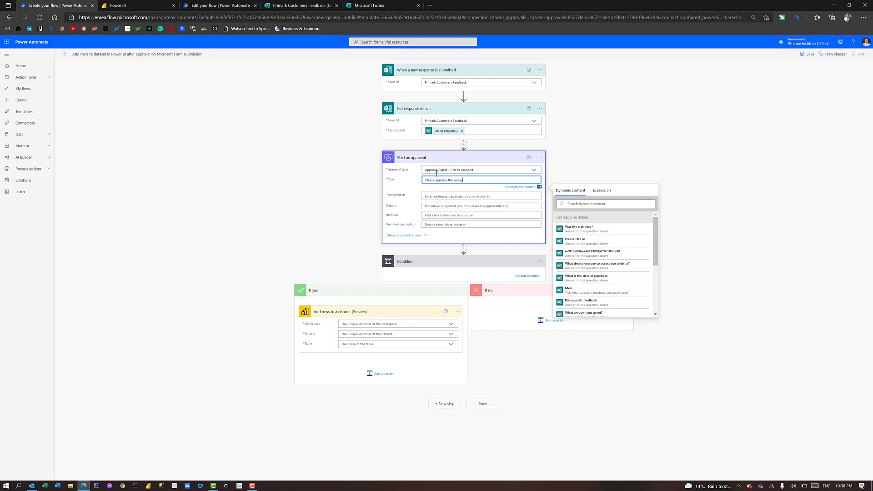
Assign the approval to the suggested approver and reveal its advanced options
{"action": "left_click", "coordinate": [439, 197]}
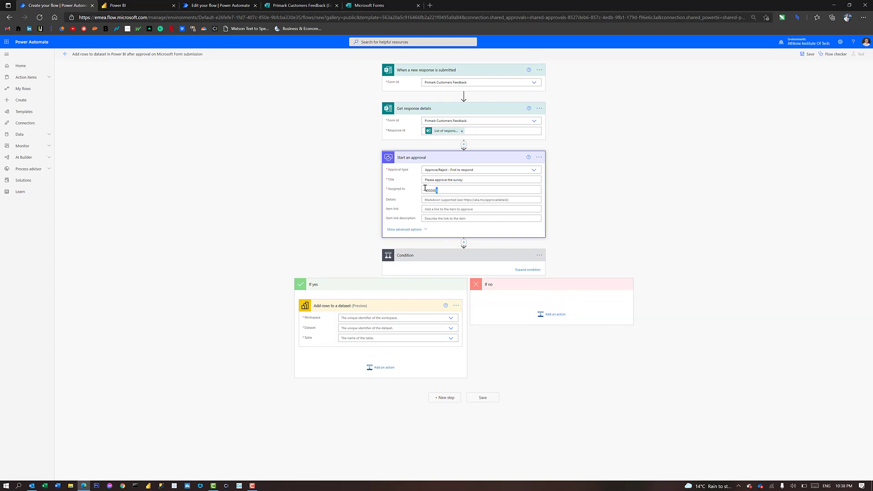
{"action": "left_click_drag", "start_coordinate": [438, 190], "coordinate": [421, 190]}
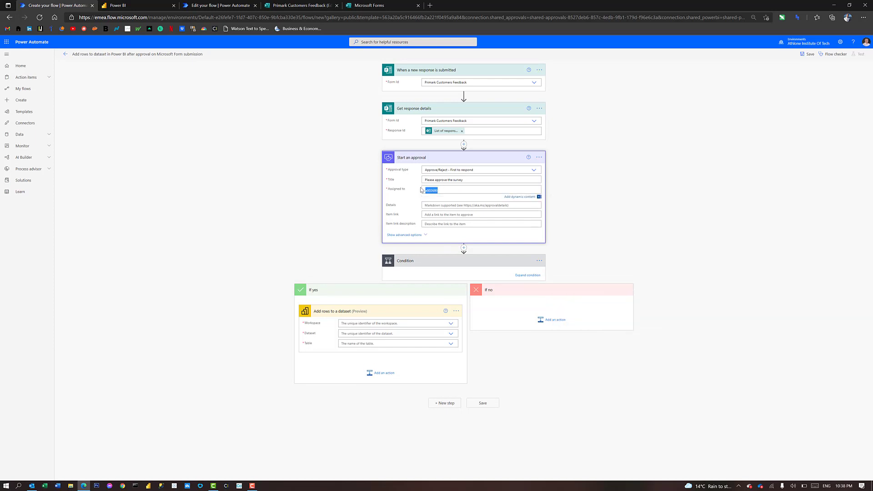
{"action": "key", "text": "Caps_Lock"}
{"action": "type", "text": "alin op"}
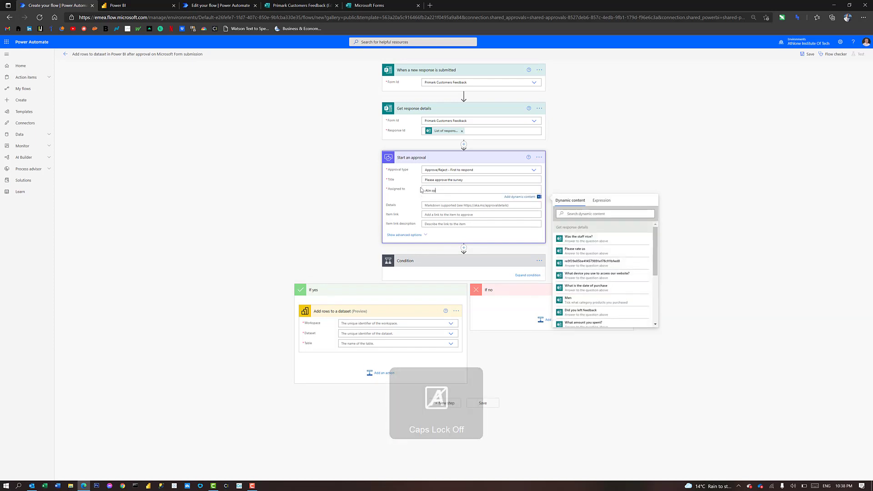
{"action": "type", "text": "rita"}
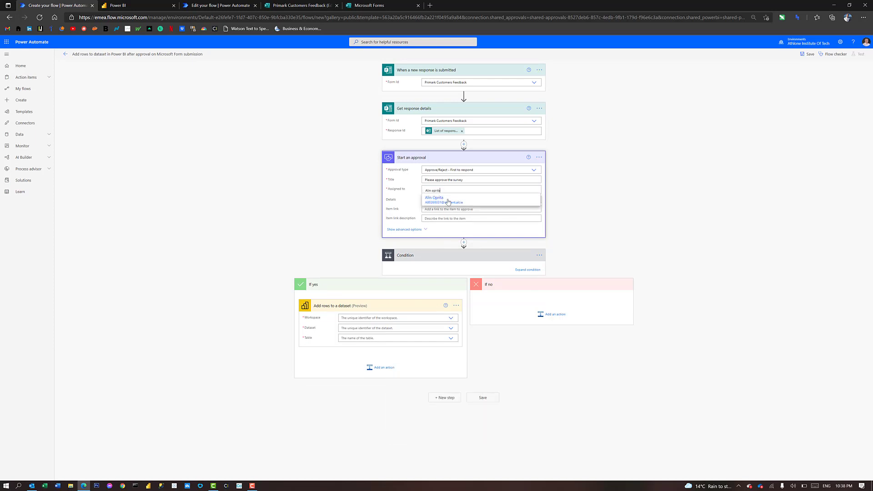
{"action": "left_click", "coordinate": [446, 201]}
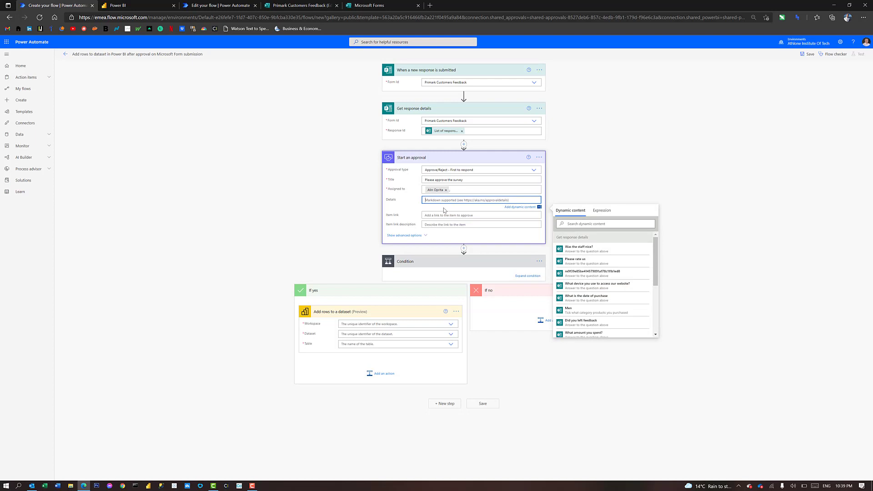
{"action": "left_click", "coordinate": [418, 235]}
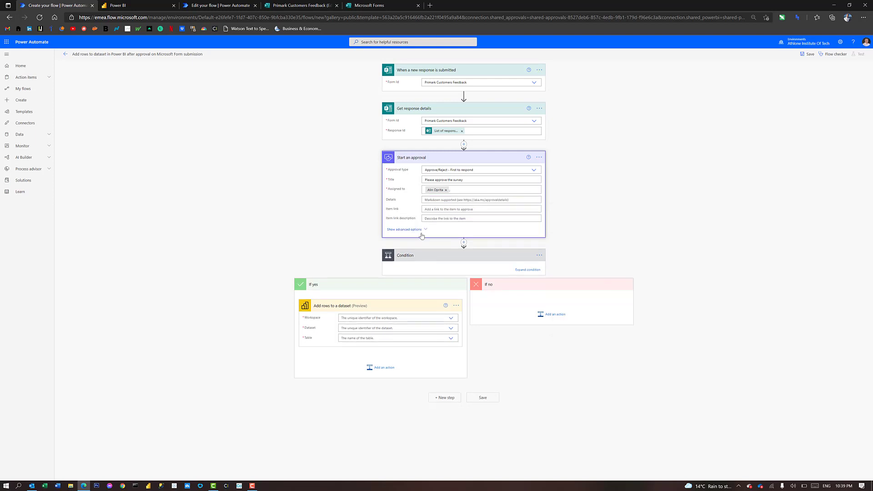
{"action": "left_click", "coordinate": [422, 234]}
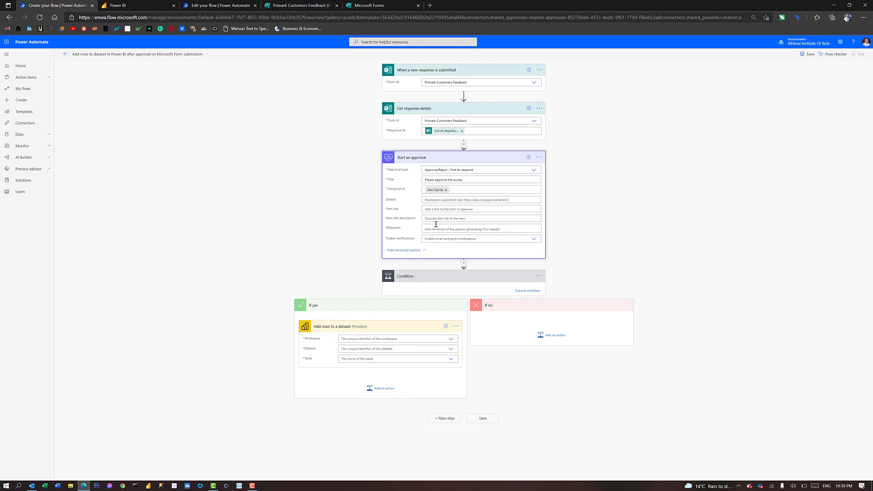
Enter details 'This survey needs to be approved' and use Customer Receipt ID as item link description
{"action": "left_click", "coordinate": [439, 199]}
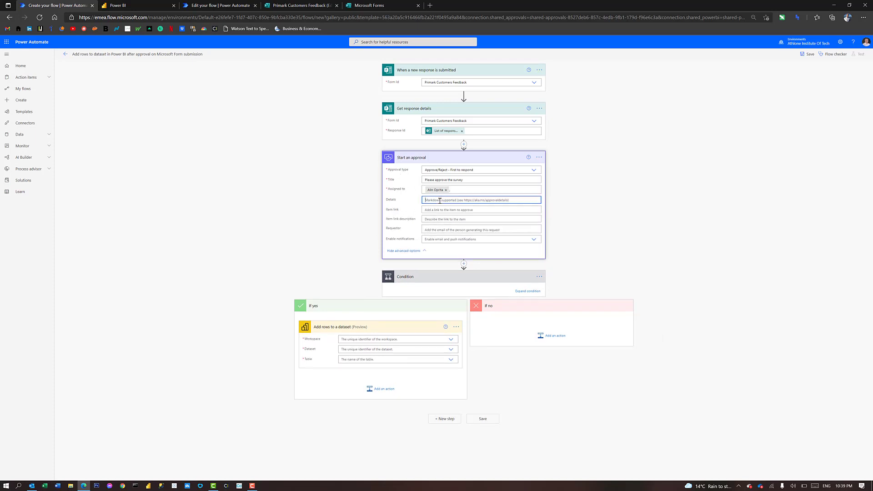
{"action": "type", "text": "T"}
{"action": "key", "text": "Caps_Lock"}
{"action": "type", "text": "his survey needs to be approved"}
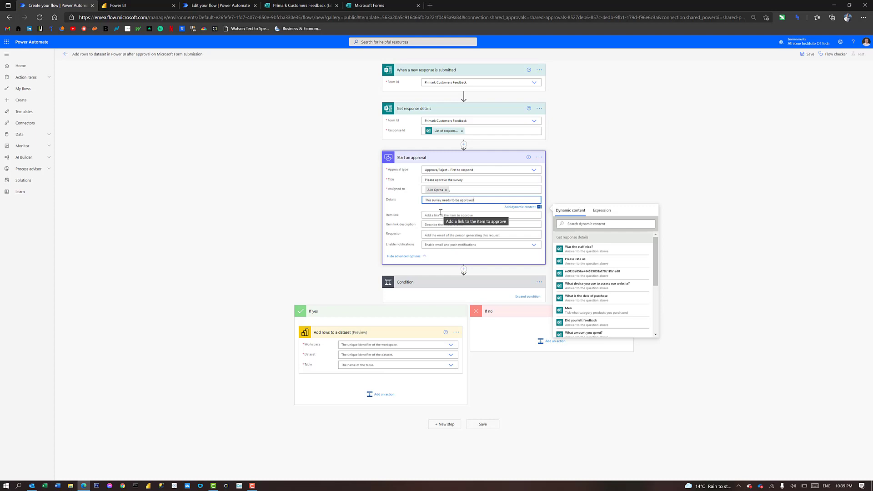
{"action": "left_click", "coordinate": [441, 214]}
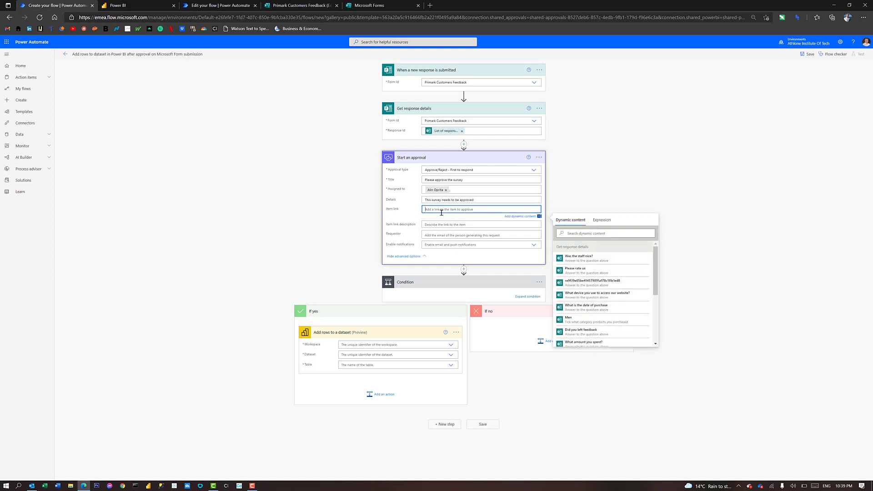
{"action": "left_click", "coordinate": [442, 225]}
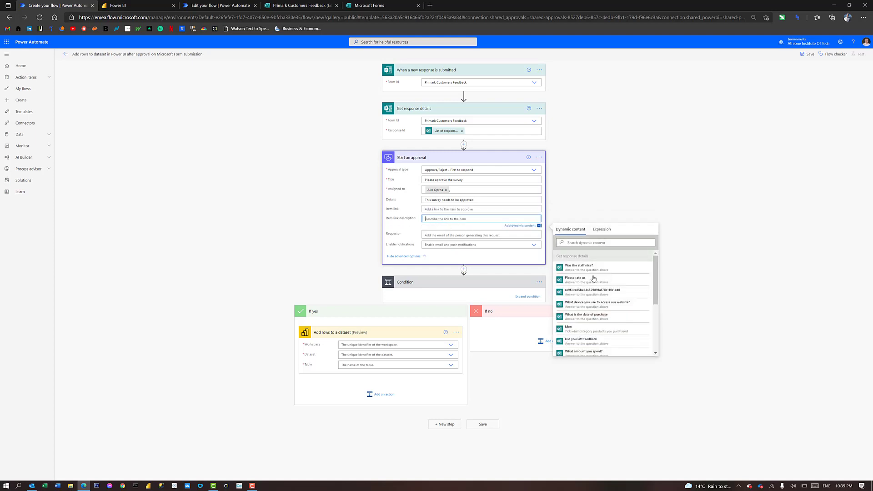
{"action": "scroll", "coordinate": [591, 304], "scroll_direction": "down", "scroll_amount": 4}
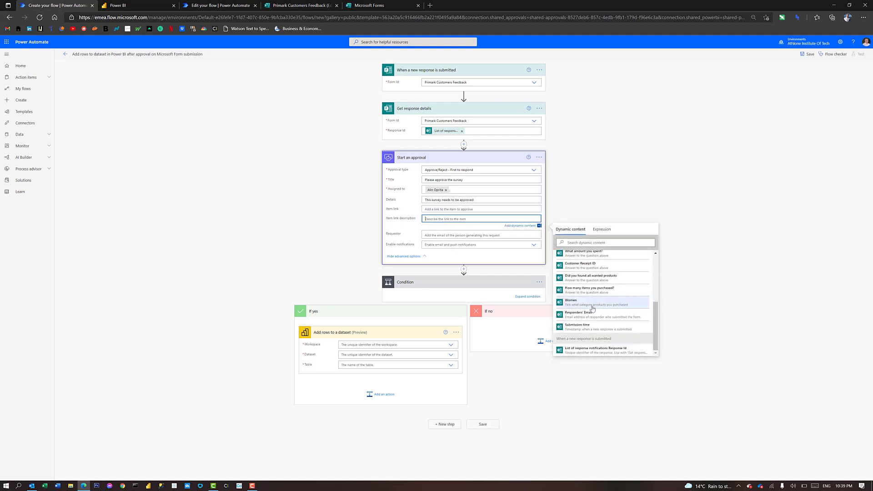
{"action": "scroll", "coordinate": [595, 311], "scroll_direction": "up", "scroll_amount": 3}
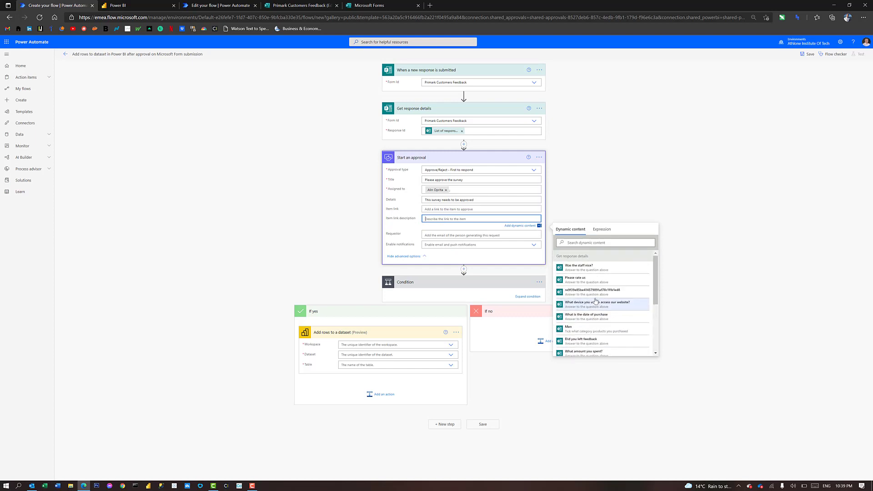
{"action": "scroll", "coordinate": [597, 300], "scroll_direction": "down", "scroll_amount": 1}
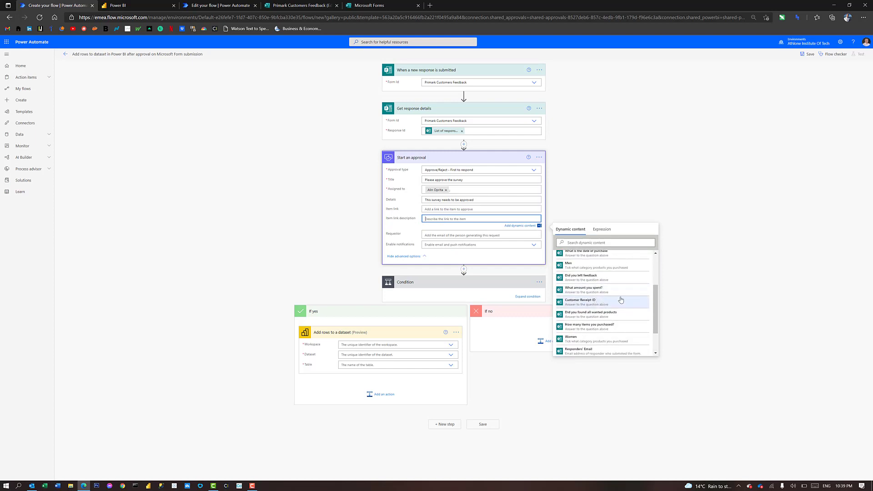
{"action": "left_click", "coordinate": [589, 302]}
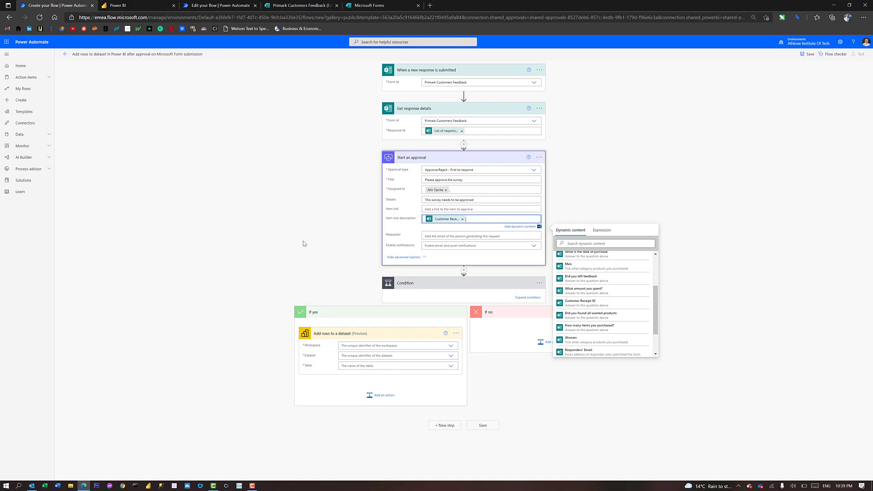
{"action": "left_click", "coordinate": [629, 176]}
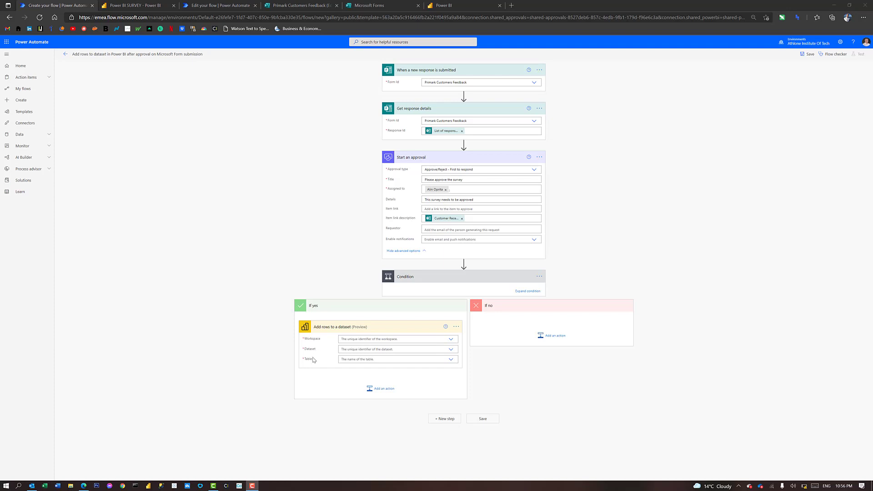
In My workspace, create a report from the Primark Customers Feedback dataset
{"action": "left_click", "coordinate": [412, 10]}
{"action": "left_click", "coordinate": [438, 7]}
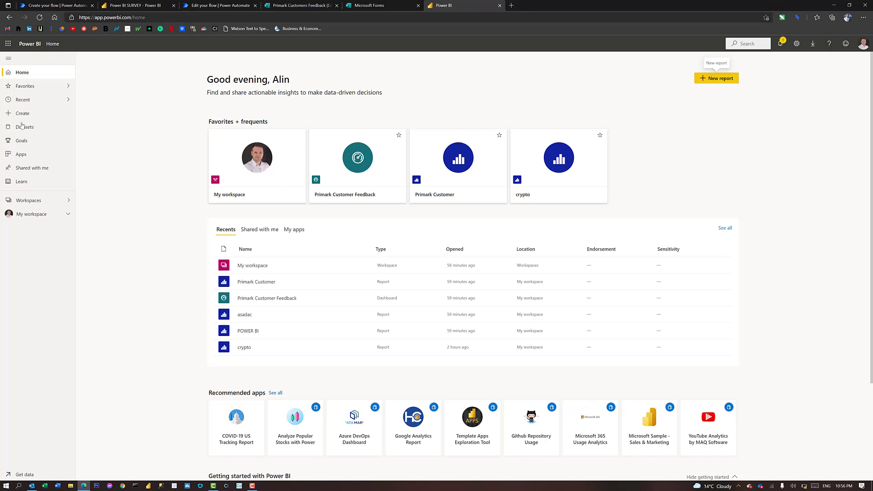
{"action": "left_click", "coordinate": [33, 220]}
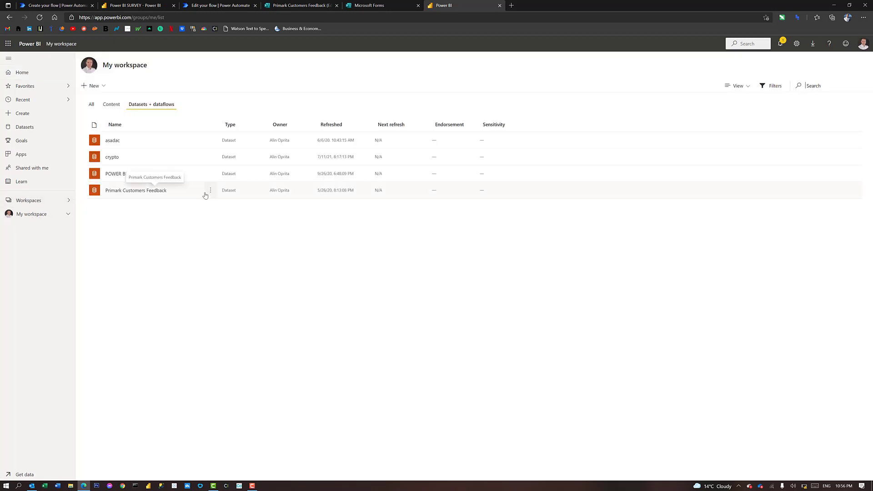
{"action": "left_click", "coordinate": [210, 191]}
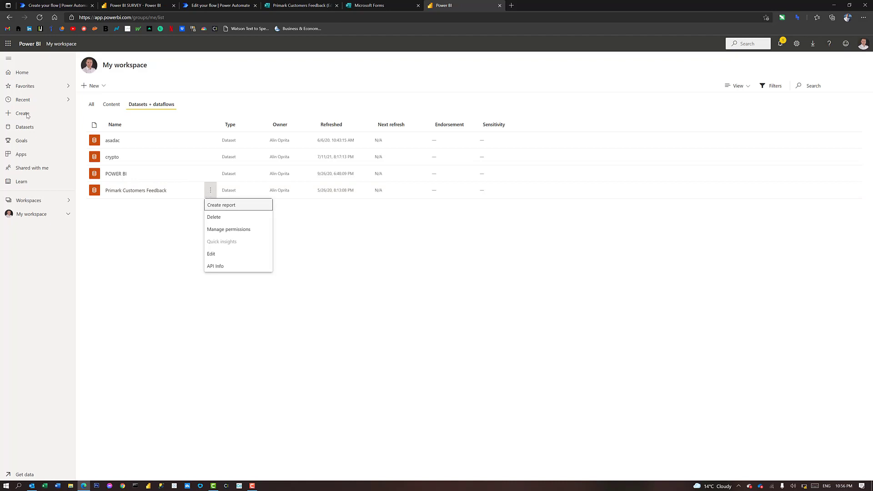
{"action": "left_click", "coordinate": [116, 269]}
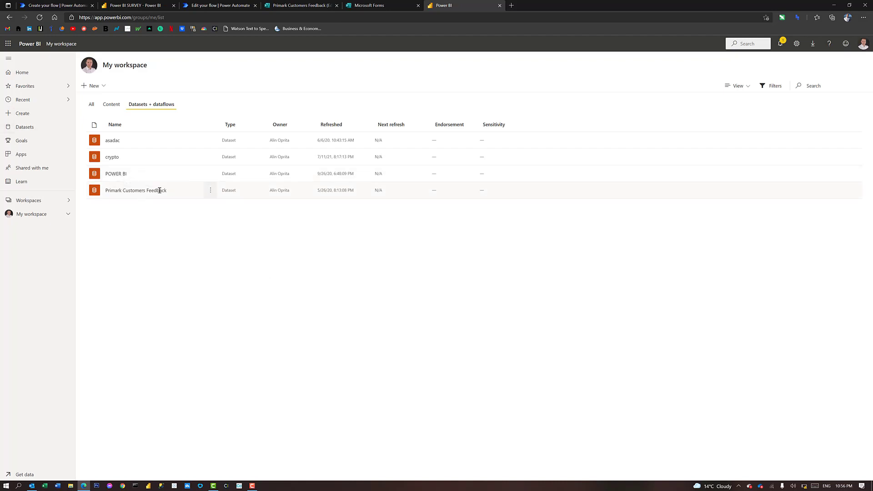
{"action": "left_click", "coordinate": [210, 190]}
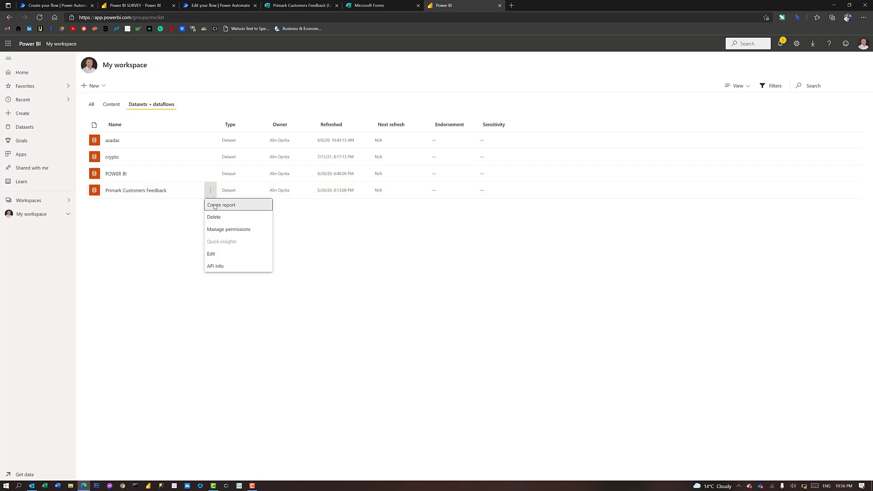
{"action": "left_click", "coordinate": [214, 206]}
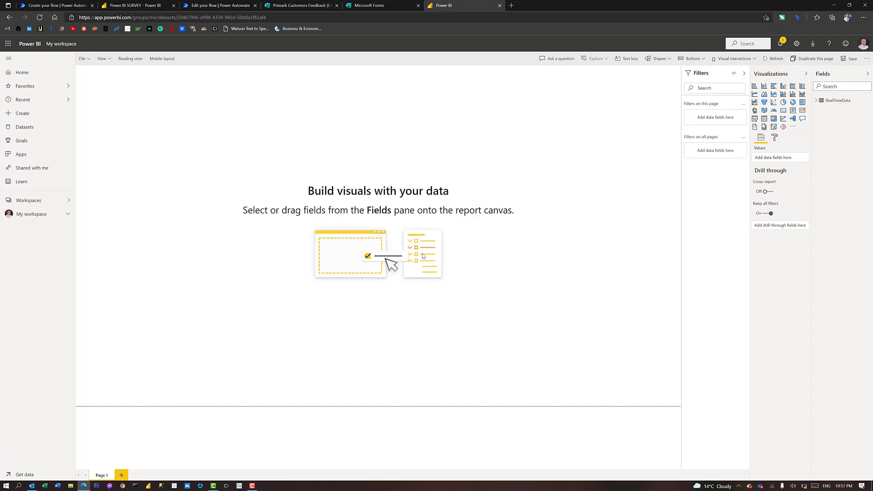
Expand the RealTimeData table in the new report's Fields pane
{"action": "left_click", "coordinate": [815, 101]}
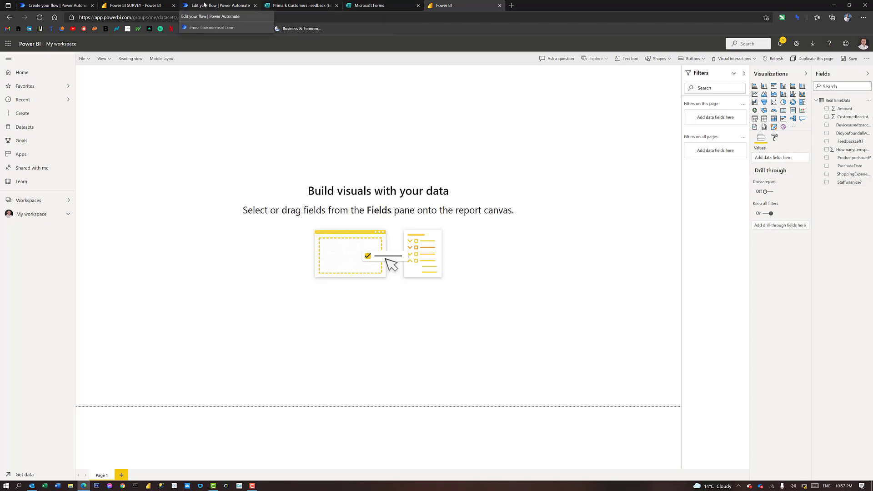
{"action": "left_click", "coordinate": [91, 5]}
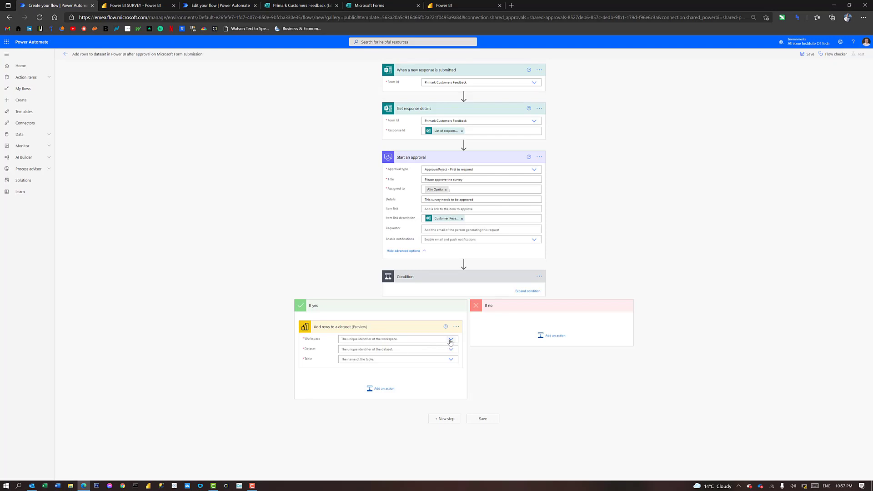
Set the add-rows step to My Workspace, Primark Customers Feedback dataset, RealTimeData table
{"action": "left_click", "coordinate": [449, 340]}
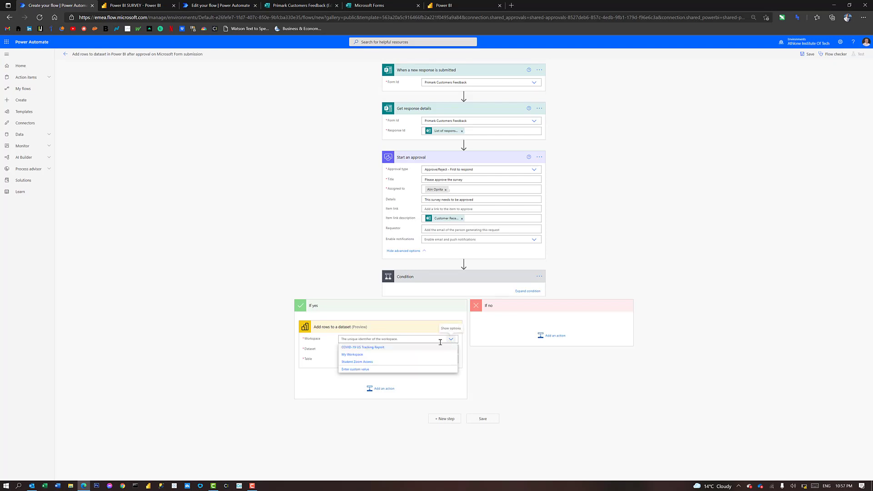
{"action": "left_click", "coordinate": [349, 355]}
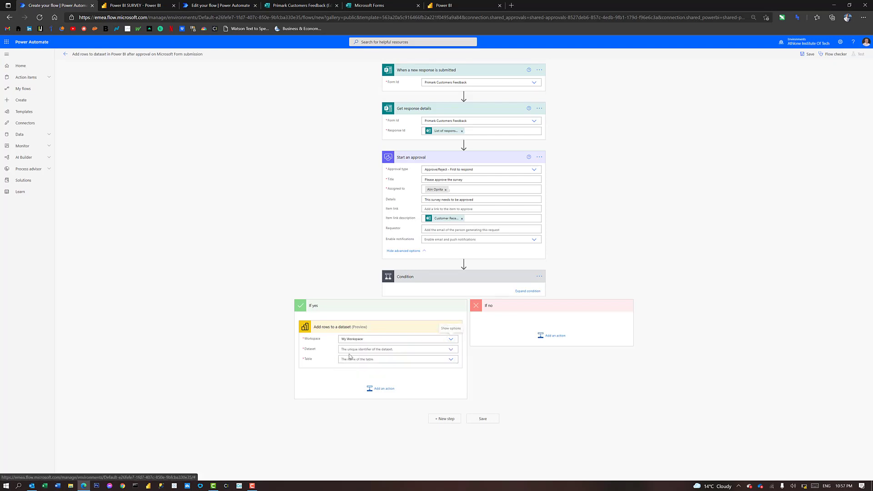
{"action": "left_click", "coordinate": [452, 350]}
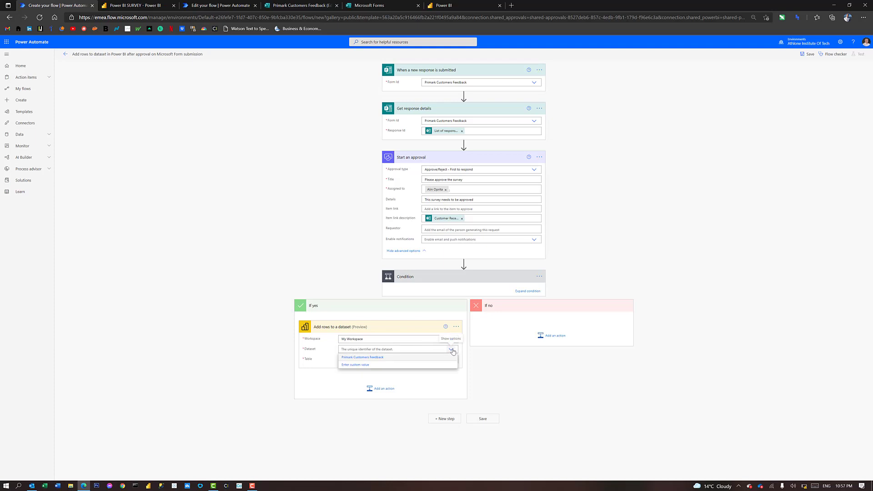
{"action": "left_click", "coordinate": [355, 357]}
{"action": "left_click", "coordinate": [450, 360]}
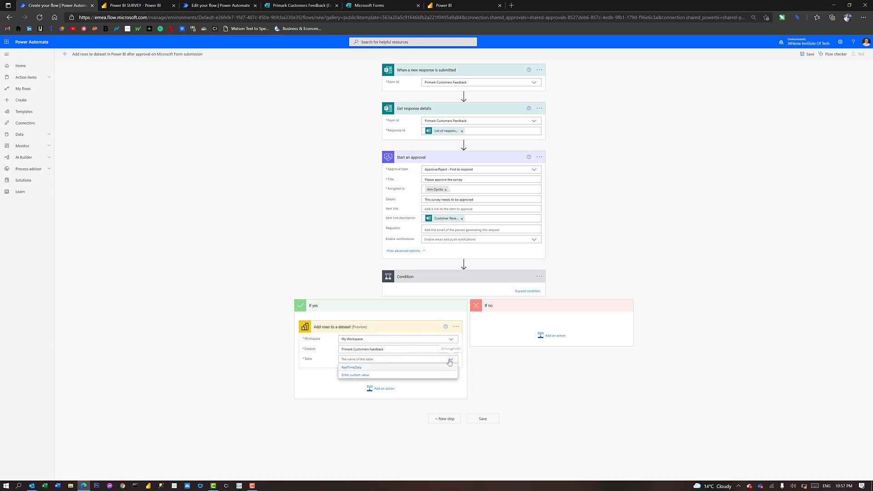
{"action": "left_click", "coordinate": [357, 367]}
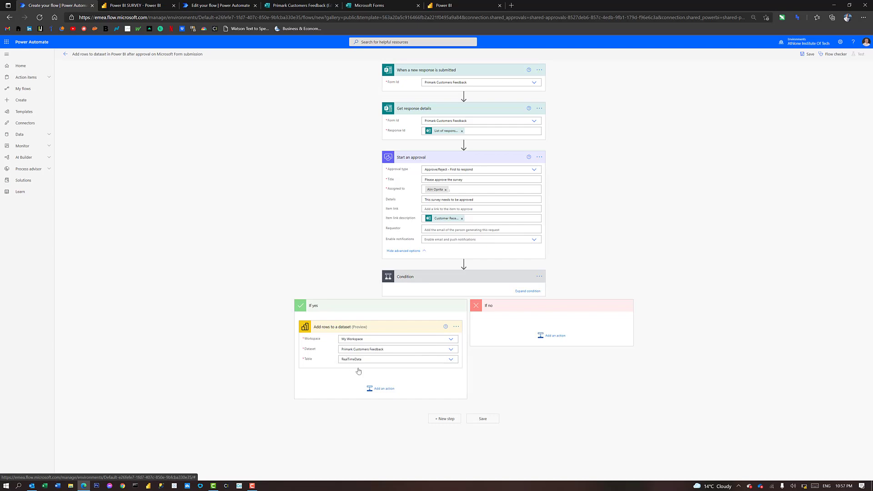
Glance at the blank report and the SURVEY report before returning to the flow
{"action": "left_click", "coordinate": [443, 5]}
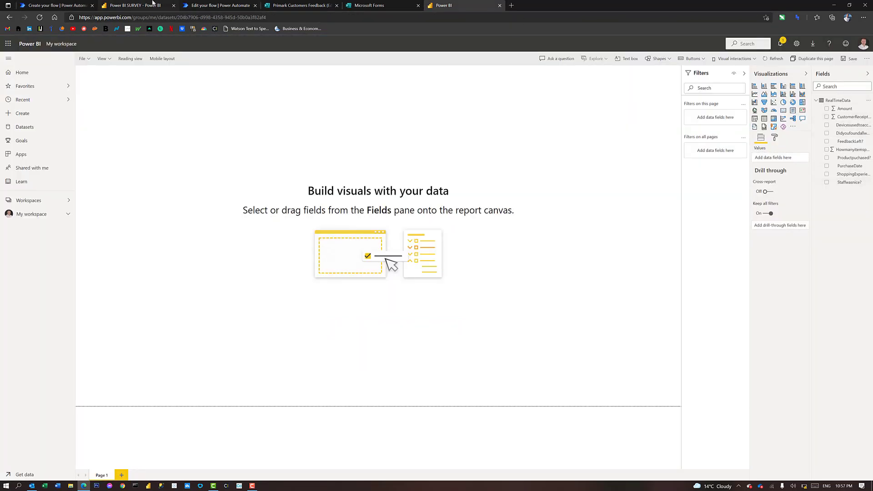
{"action": "left_click", "coordinate": [132, 5]}
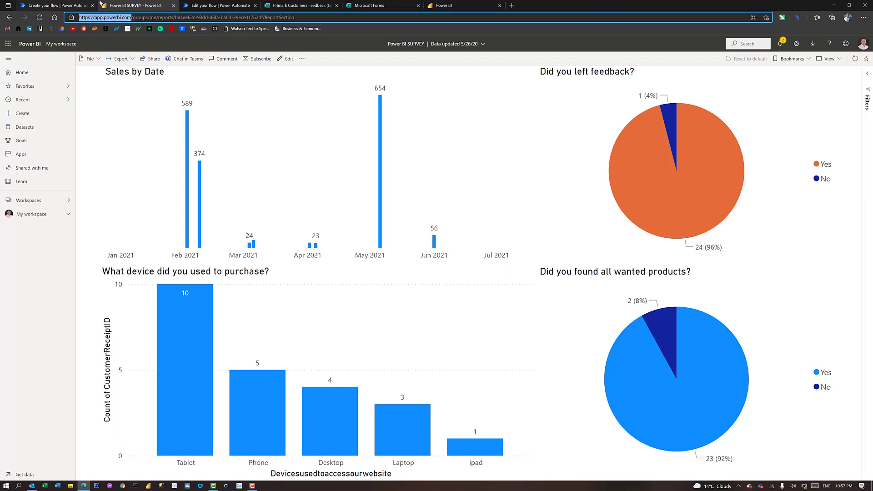
{"action": "left_click", "coordinate": [75, 6]}
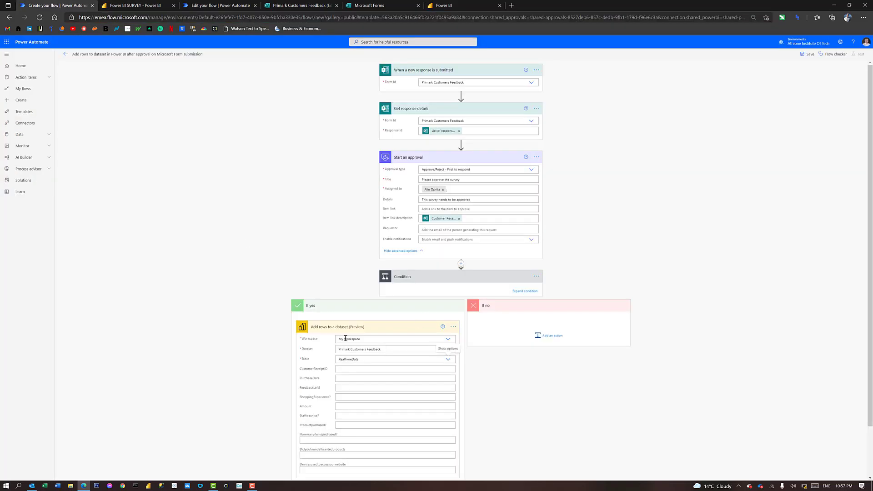
Map the Customer Receipt ID answer into CustomerReceiptID and fill the PurchaseDate column
{"action": "scroll", "coordinate": [347, 340], "scroll_direction": "down", "scroll_amount": 2}
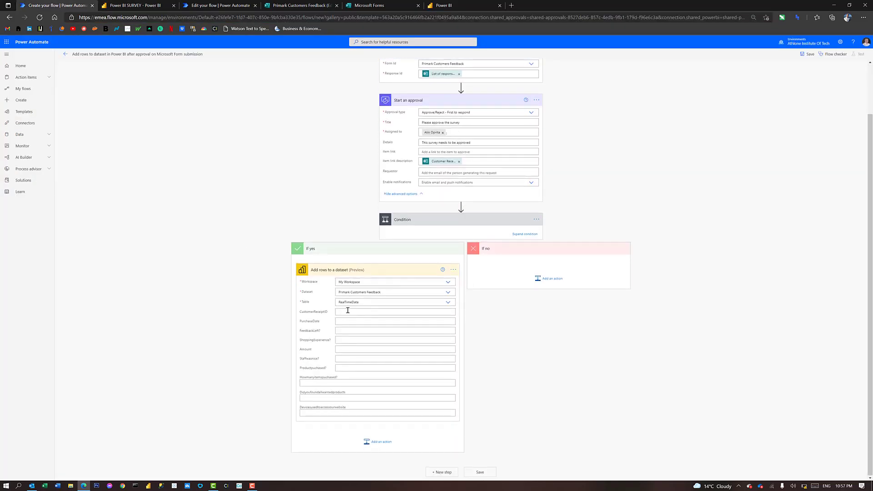
{"action": "left_click", "coordinate": [348, 311]}
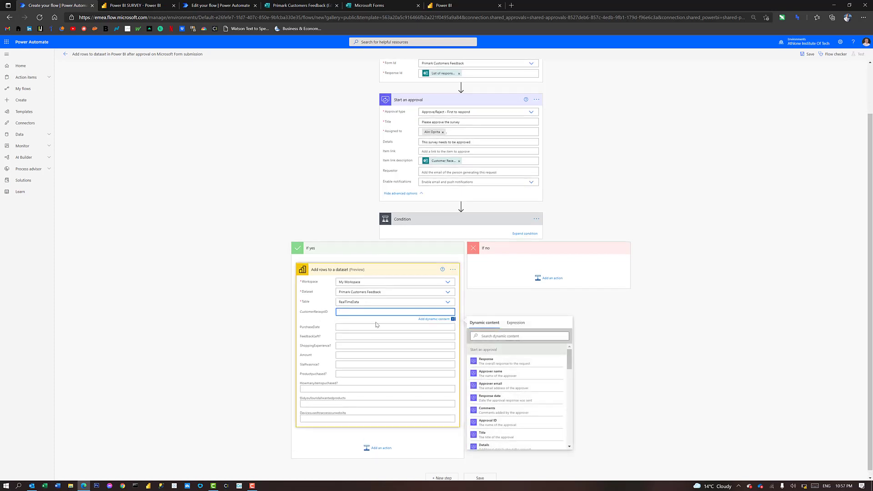
{"action": "scroll", "coordinate": [505, 390], "scroll_direction": "down", "scroll_amount": 10}
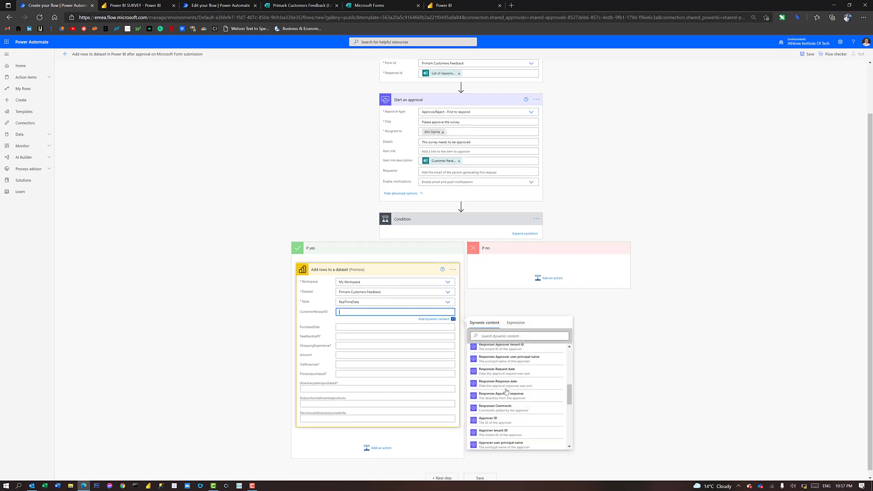
{"action": "scroll", "coordinate": [509, 388], "scroll_direction": "down", "scroll_amount": 1}
{"action": "scroll", "coordinate": [516, 386], "scroll_direction": "up", "scroll_amount": 3}
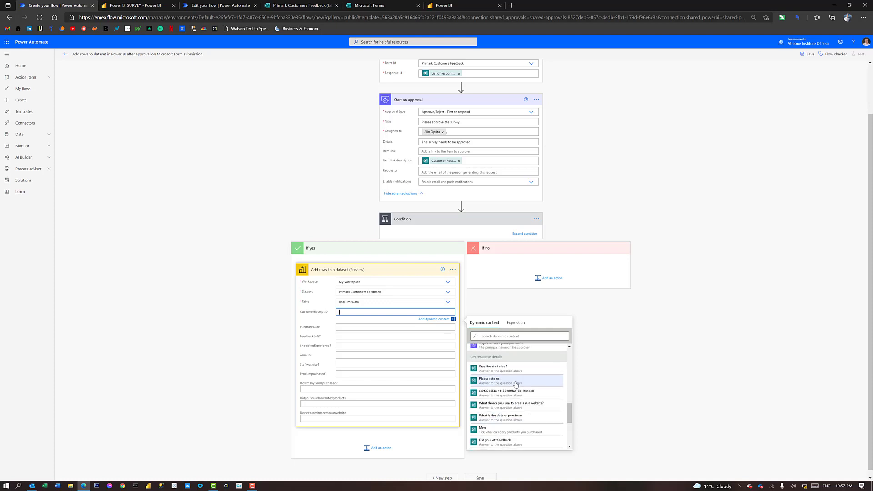
{"action": "scroll", "coordinate": [514, 384], "scroll_direction": "down", "scroll_amount": 5}
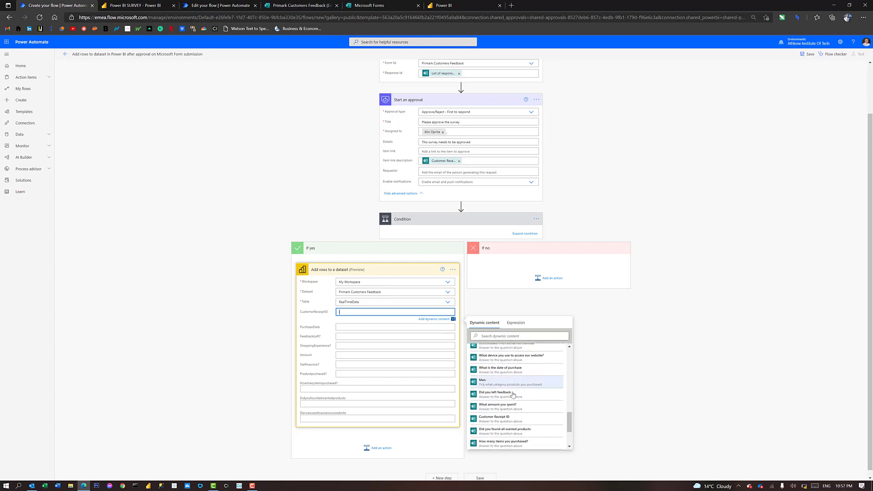
{"action": "left_click", "coordinate": [500, 418]}
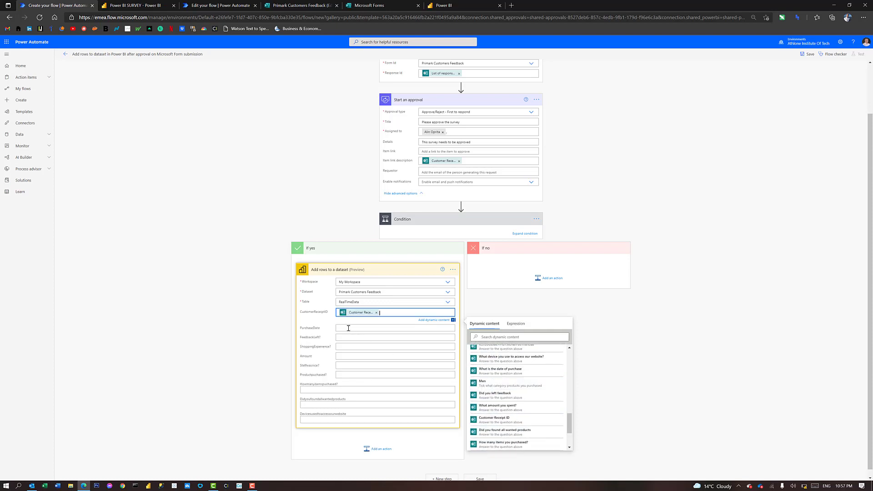
{"action": "left_click", "coordinate": [348, 328]}
{"action": "scroll", "coordinate": [500, 407], "scroll_direction": "down", "scroll_amount": 5}
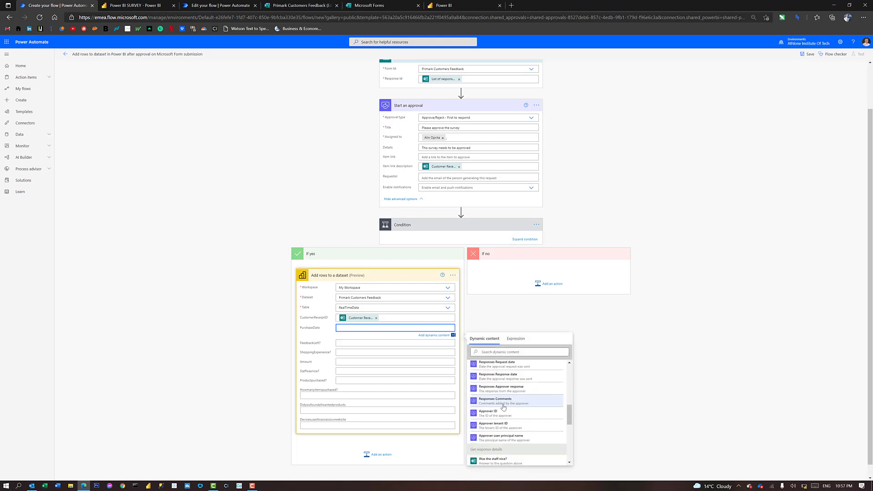
{"action": "scroll", "coordinate": [503, 407], "scroll_direction": "down", "scroll_amount": 5}
{"action": "scroll", "coordinate": [503, 413], "scroll_direction": "down", "scroll_amount": 3}
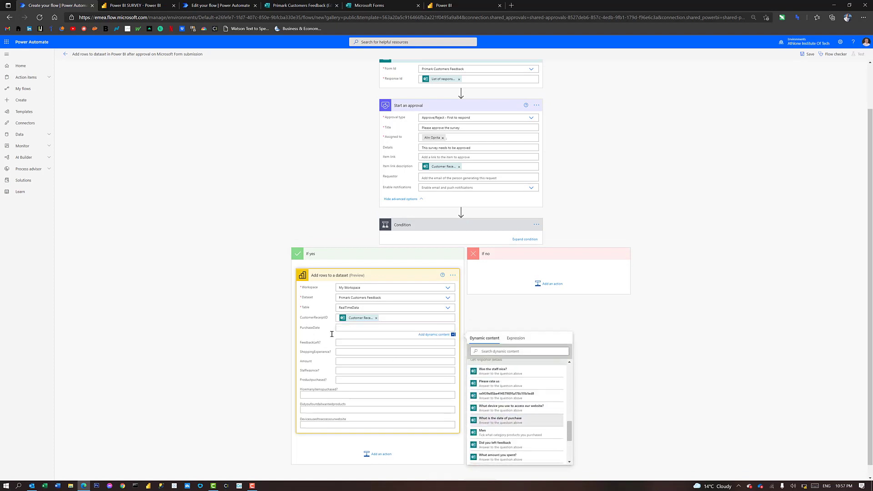
Map 'Did you left feedback' into FeedbackLeft and 'Did you found all wanted products' into ShoppingExperience
{"action": "left_click", "coordinate": [362, 345]}
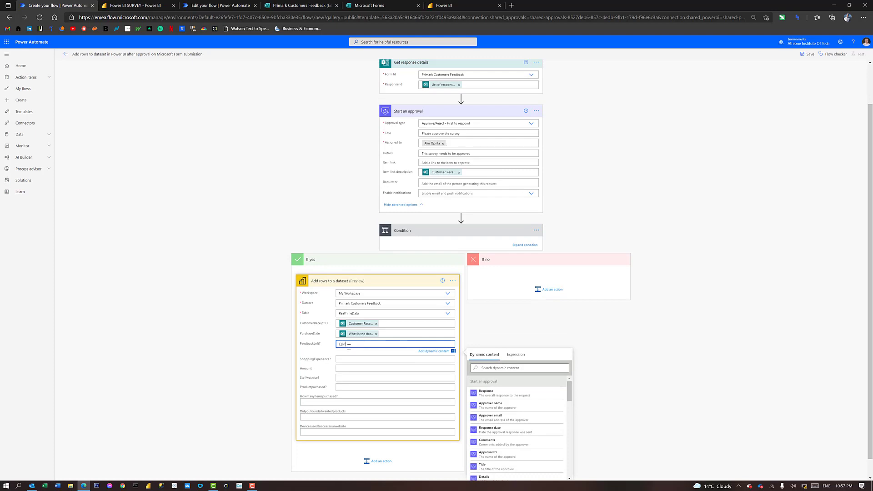
{"action": "key", "text": "BackSpace"}
{"action": "key", "text": "BackSpace"}
{"action": "key", "text": "BackSpace"}
{"action": "key", "text": "BackSpace"}
{"action": "left_click", "coordinate": [502, 368]}
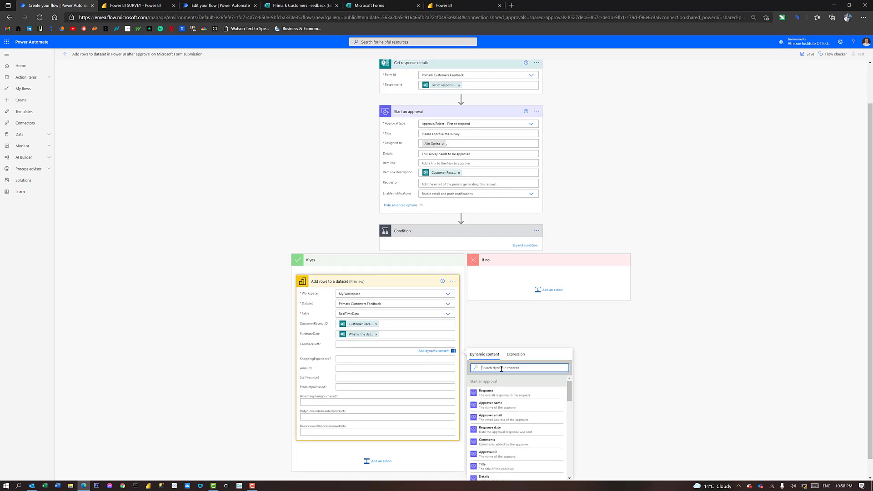
{"action": "type", "text": "LEFT"}
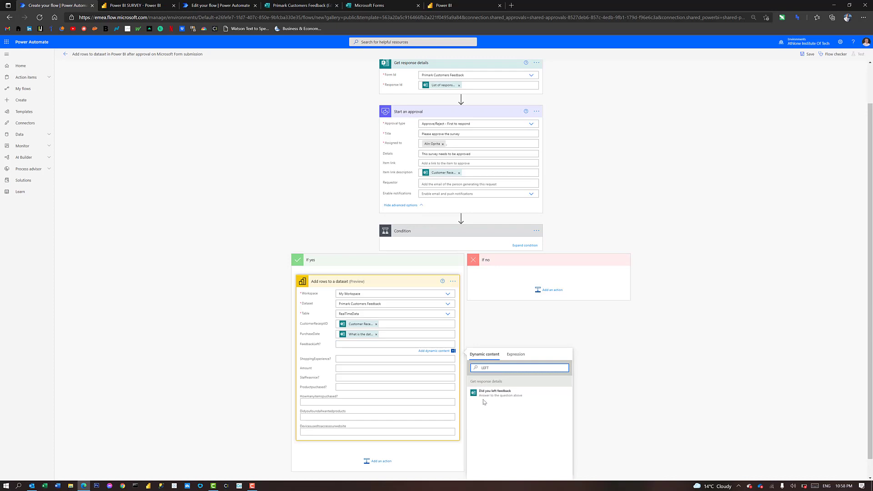
{"action": "left_click", "coordinate": [488, 393]}
{"action": "left_click", "coordinate": [353, 361]}
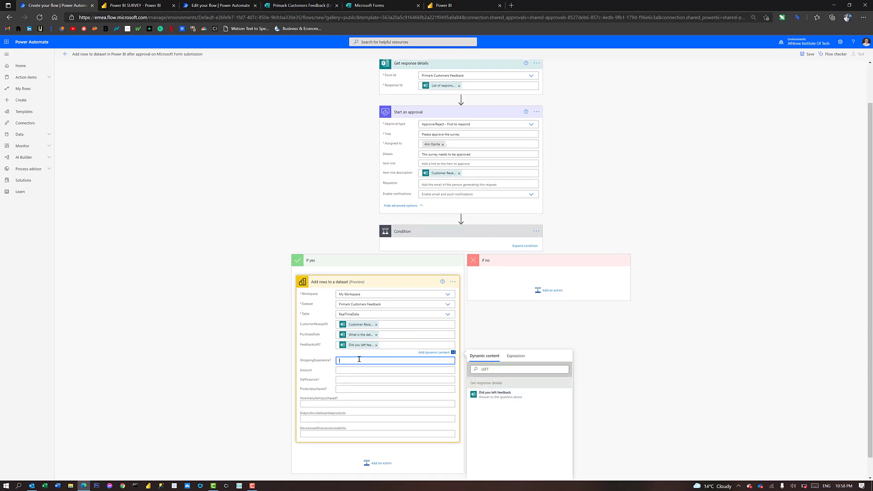
{"action": "left_click", "coordinate": [518, 384]}
{"action": "type", "text": "S"}
{"action": "scroll", "coordinate": [518, 431], "scroll_direction": "down", "scroll_amount": 5}
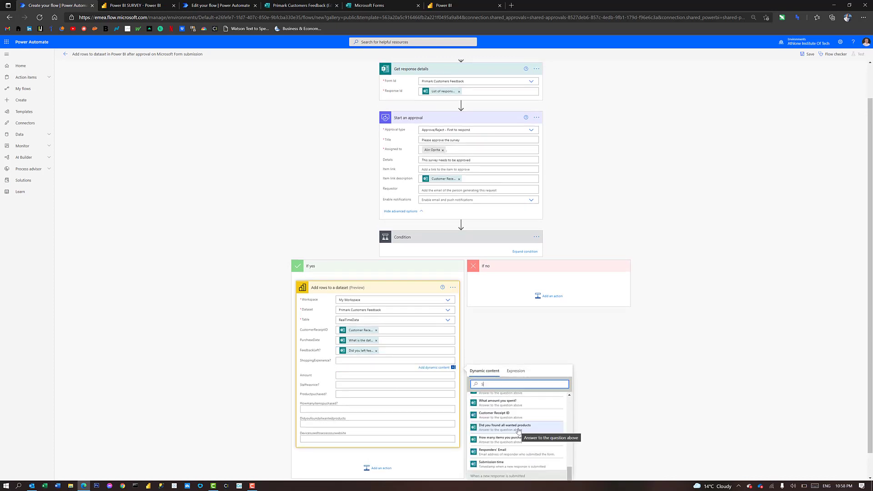
{"action": "left_click", "coordinate": [518, 430]}
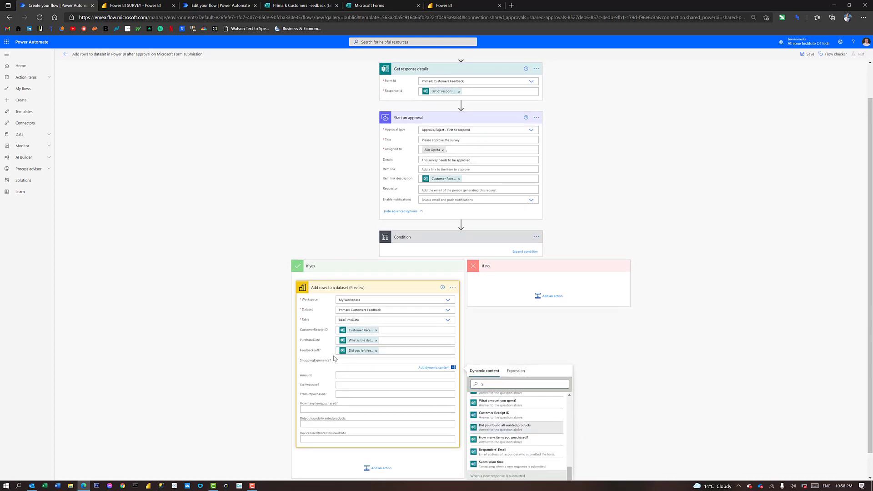
Map 'What amount you spent?' into the Amount column
{"action": "left_click", "coordinate": [353, 377]}
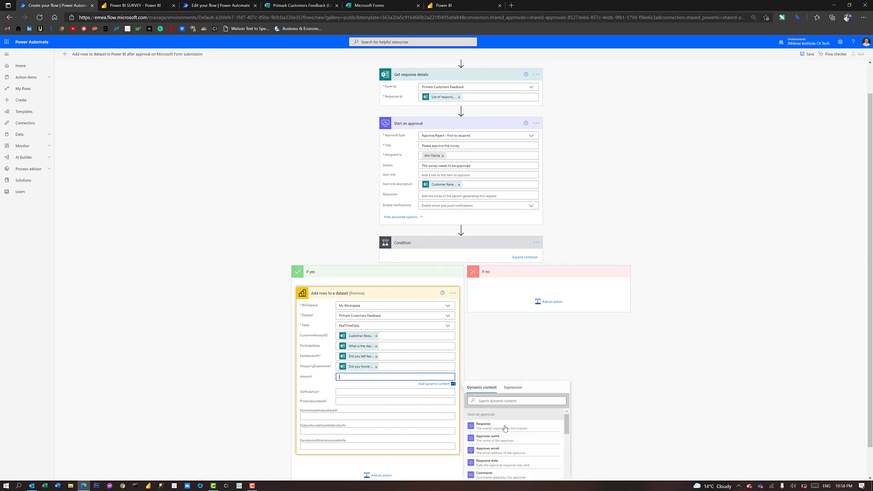
{"action": "scroll", "coordinate": [500, 424], "scroll_direction": "down", "scroll_amount": 5}
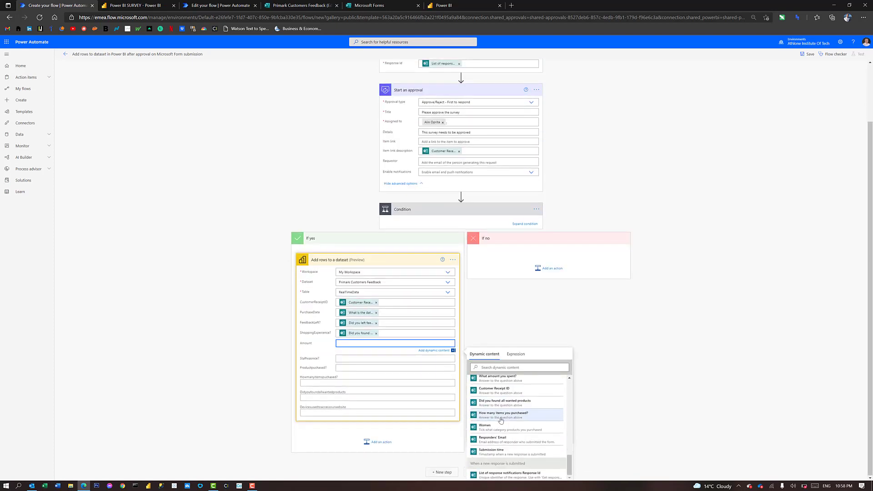
{"action": "scroll", "coordinate": [498, 443], "scroll_direction": "up", "scroll_amount": 5}
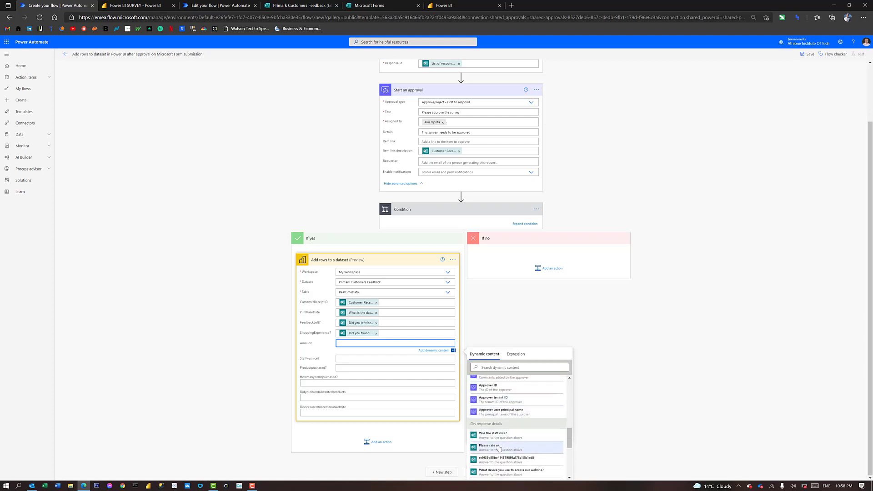
{"action": "scroll", "coordinate": [499, 447], "scroll_direction": "down", "scroll_amount": 4}
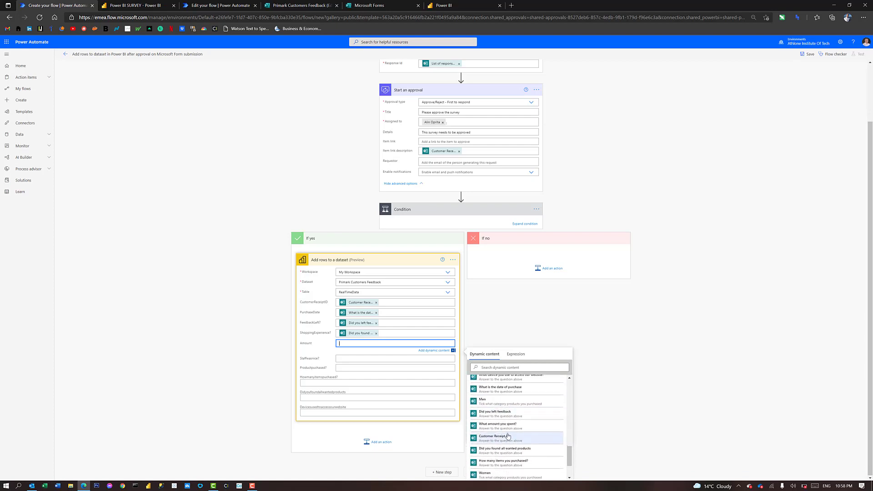
{"action": "left_click", "coordinate": [506, 427]}
{"action": "left_click", "coordinate": [353, 359]}
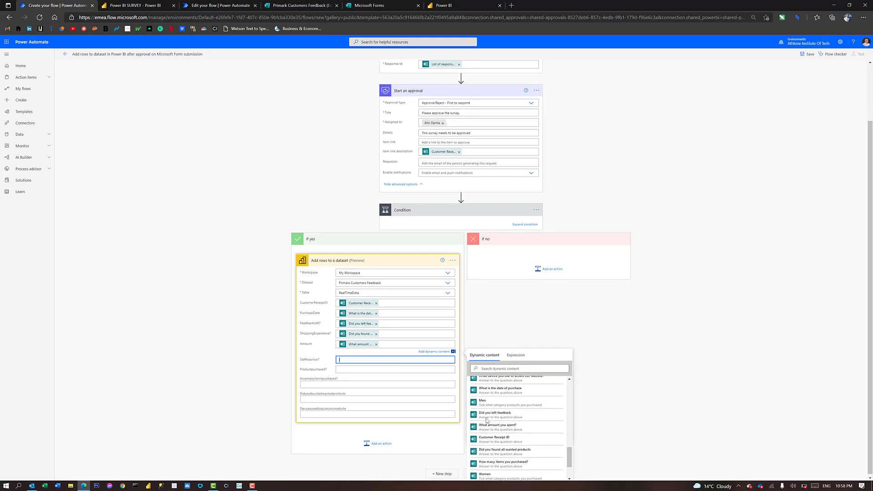
{"action": "scroll", "coordinate": [511, 430], "scroll_direction": "down", "scroll_amount": 5}
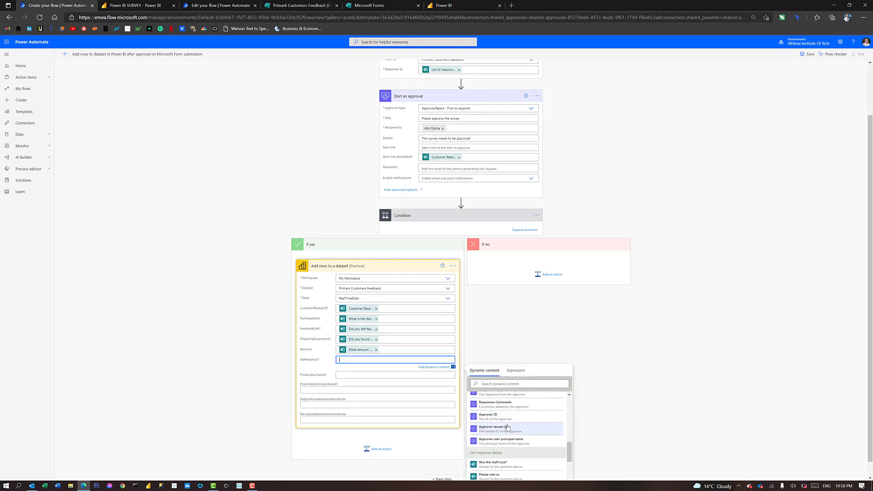
Map 'Was the staff nice?' into Staffwasnice and 'How many items you purchased?' into the items column
{"action": "left_click", "coordinate": [492, 400]}
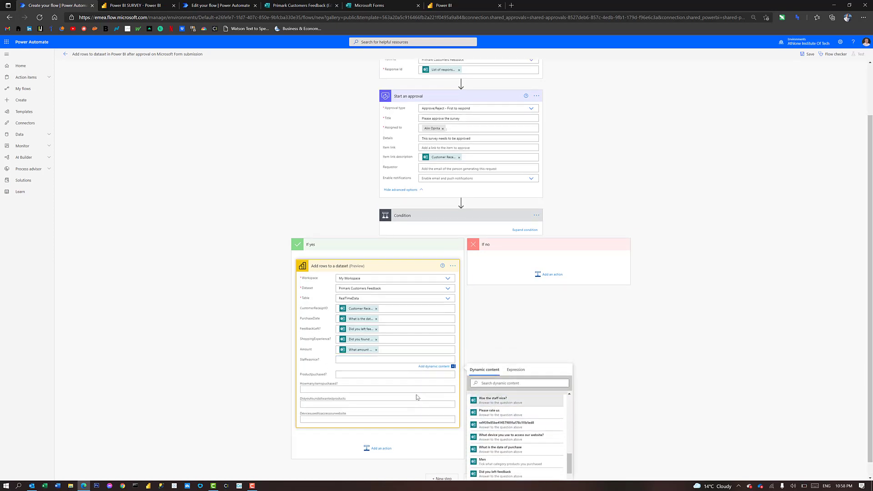
{"action": "left_click", "coordinate": [352, 375]}
{"action": "scroll", "coordinate": [518, 436], "scroll_direction": "up", "scroll_amount": 3}
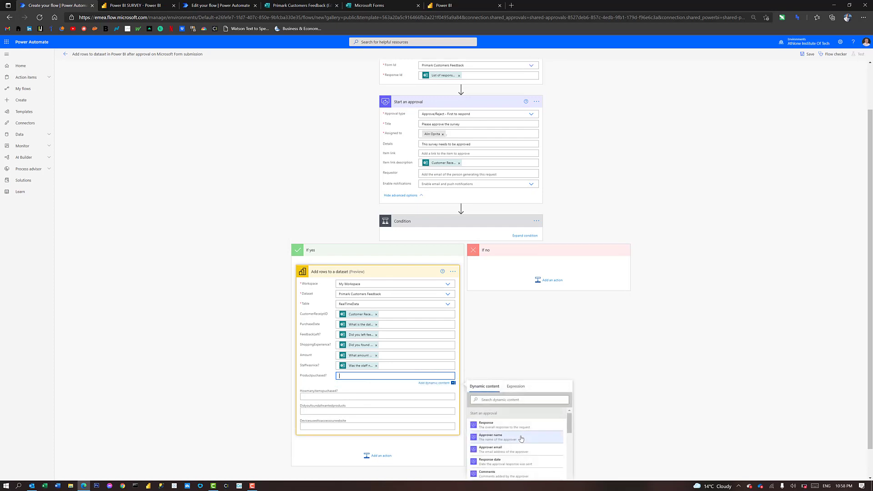
{"action": "scroll", "coordinate": [519, 436], "scroll_direction": "down", "scroll_amount": 4}
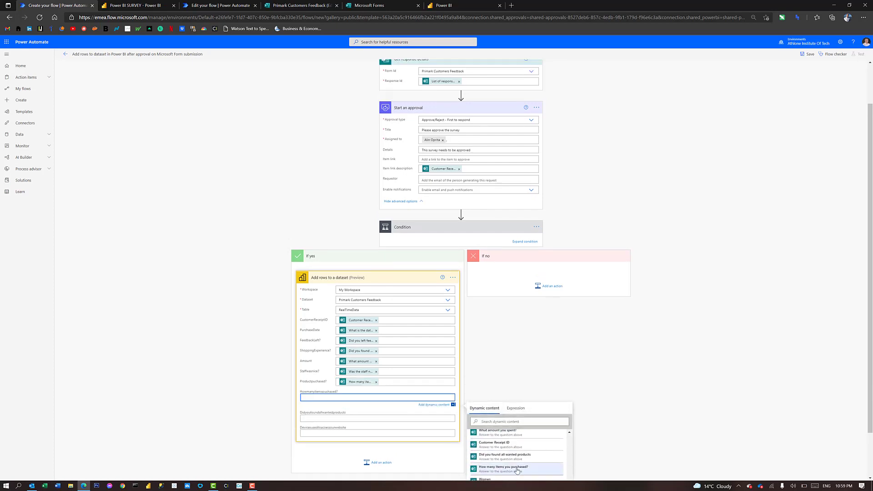
{"action": "left_click", "coordinate": [517, 469]}
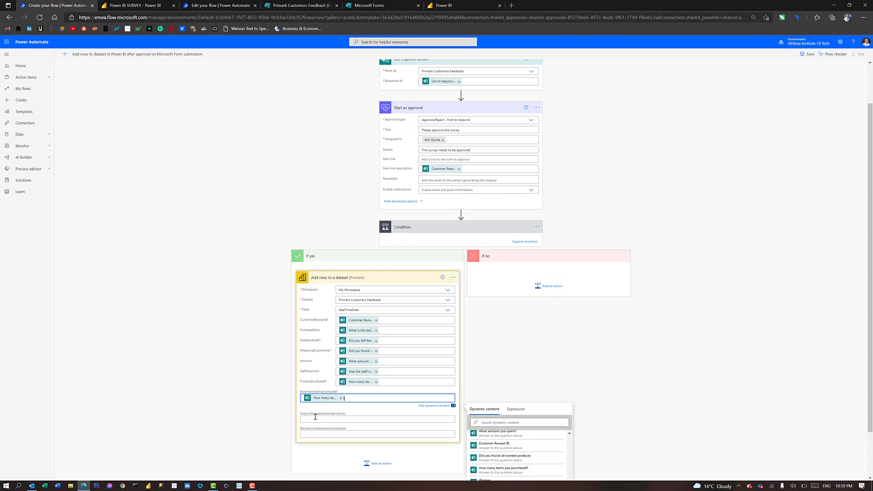
{"action": "left_click", "coordinate": [376, 382]}
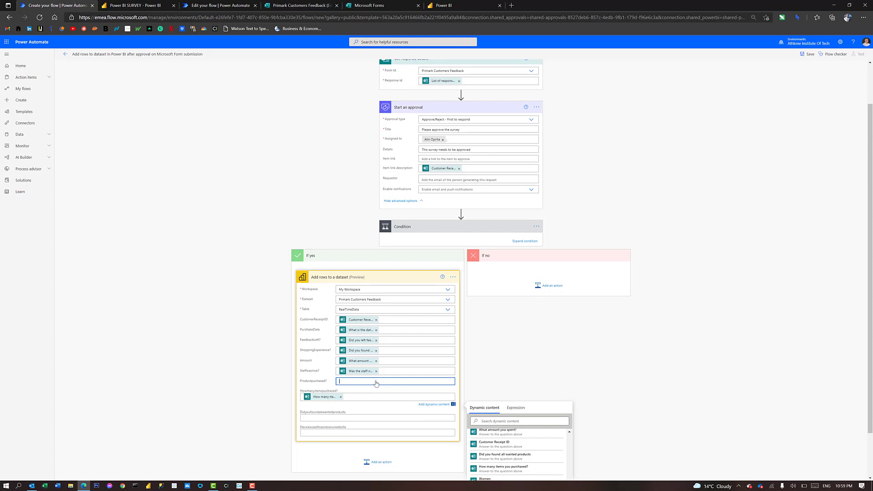
{"action": "scroll", "coordinate": [549, 462], "scroll_direction": "down", "scroll_amount": 5}
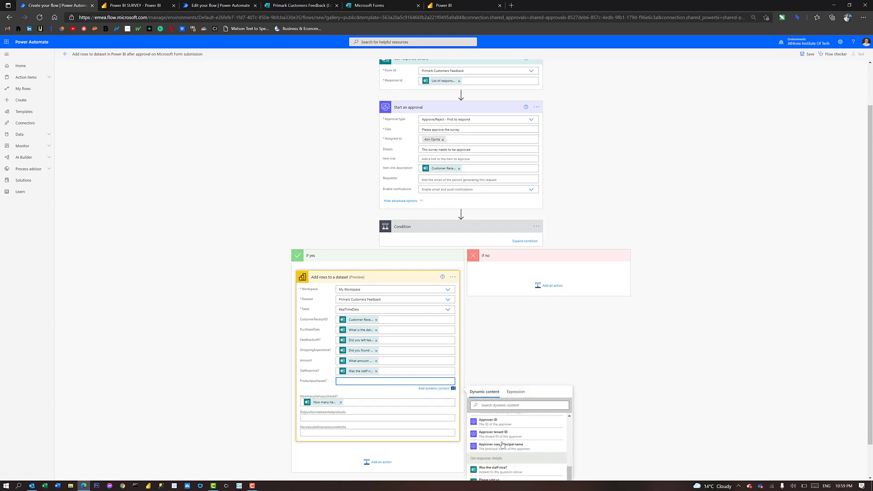
{"action": "scroll", "coordinate": [505, 444], "scroll_direction": "down", "scroll_amount": 1}
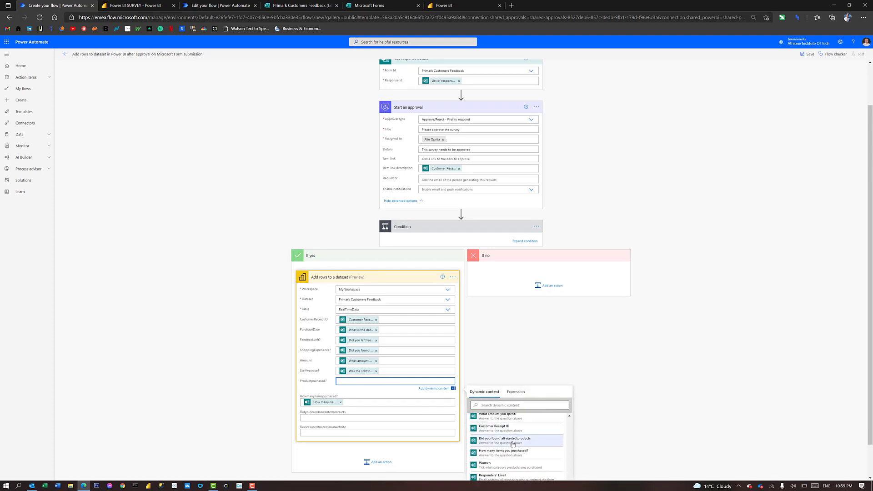
{"action": "left_click", "coordinate": [513, 441]}
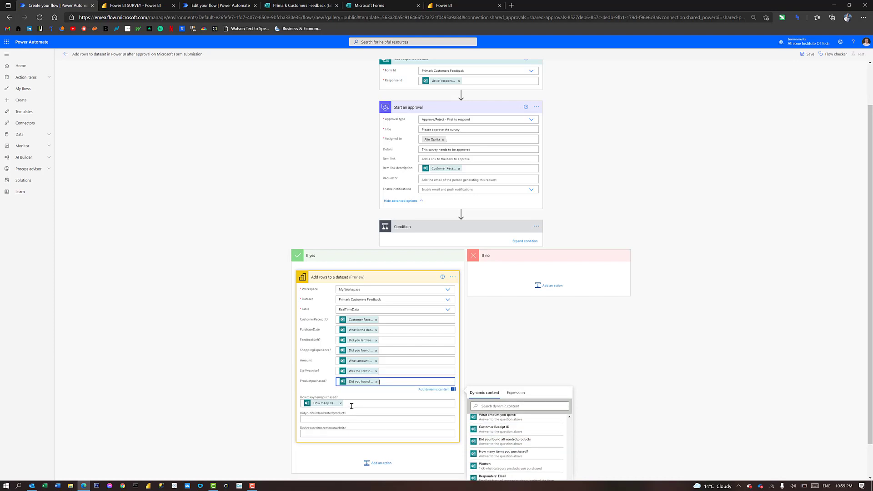
{"action": "scroll", "coordinate": [345, 409], "scroll_direction": "down", "scroll_amount": 1}
Clear Productpurchased? and map the wanted-products and website-device answers into their own columns
{"action": "left_click", "coordinate": [315, 381]}
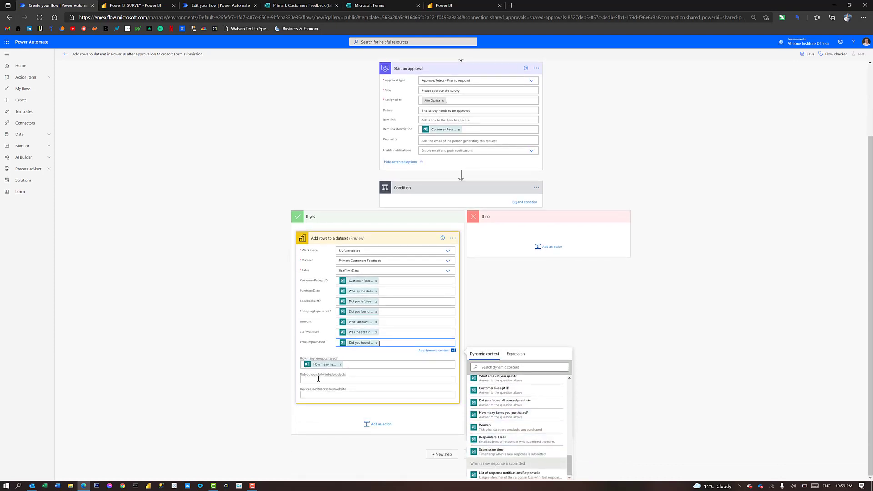
{"action": "left_click", "coordinate": [376, 348]}
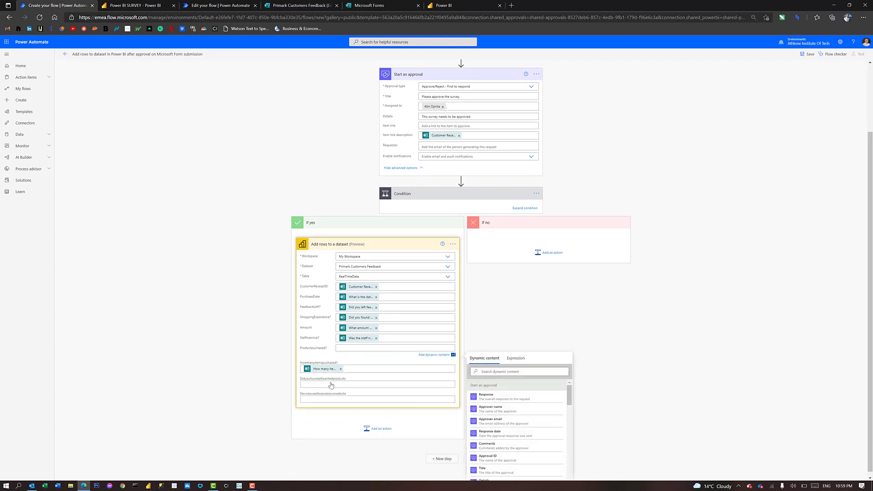
{"action": "left_click", "coordinate": [334, 386]}
{"action": "left_click", "coordinate": [328, 399]}
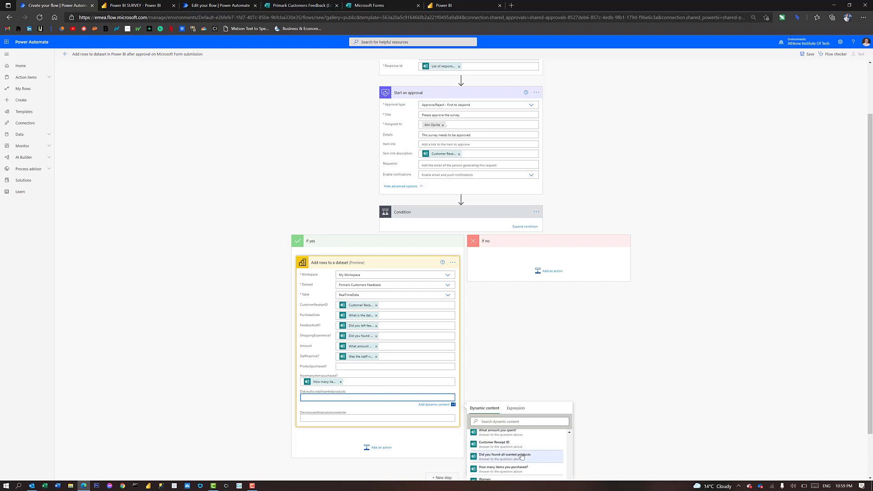
{"action": "left_click", "coordinate": [522, 456]}
{"action": "left_click", "coordinate": [332, 423]}
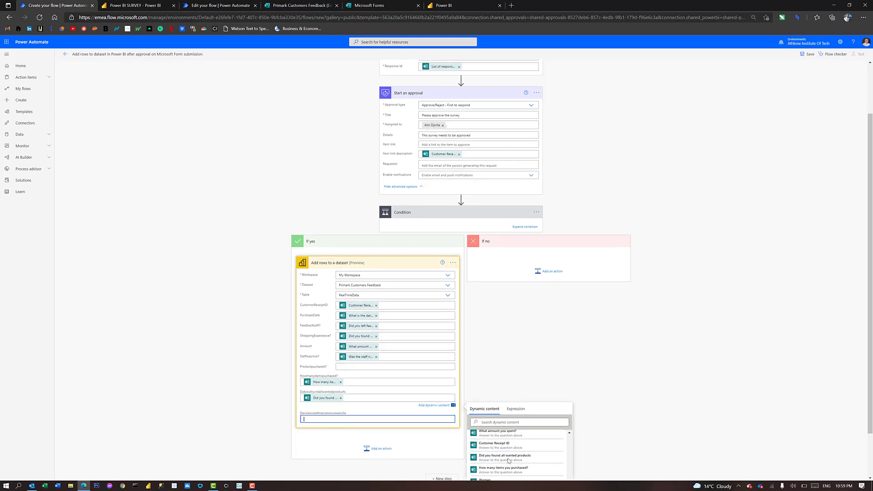
{"action": "scroll", "coordinate": [514, 461], "scroll_direction": "down", "scroll_amount": 2}
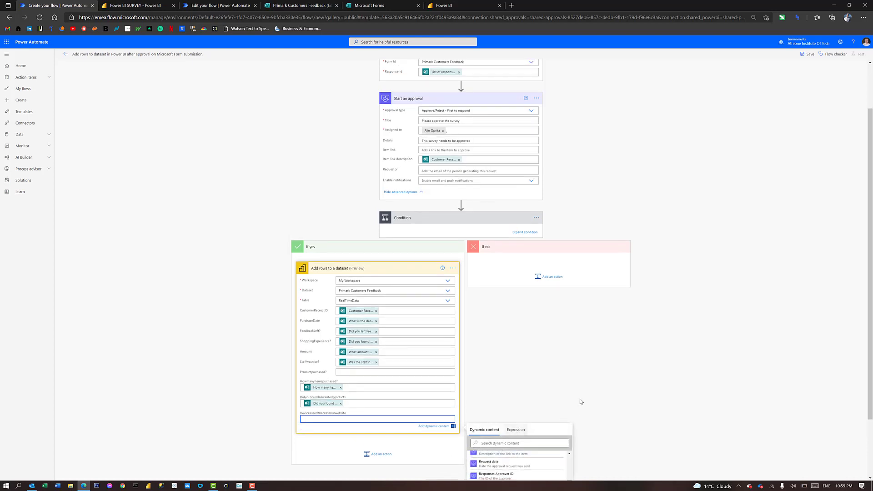
{"action": "scroll", "coordinate": [580, 402], "scroll_direction": "down", "scroll_amount": 2}
{"action": "scroll", "coordinate": [510, 427], "scroll_direction": "down", "scroll_amount": 3}
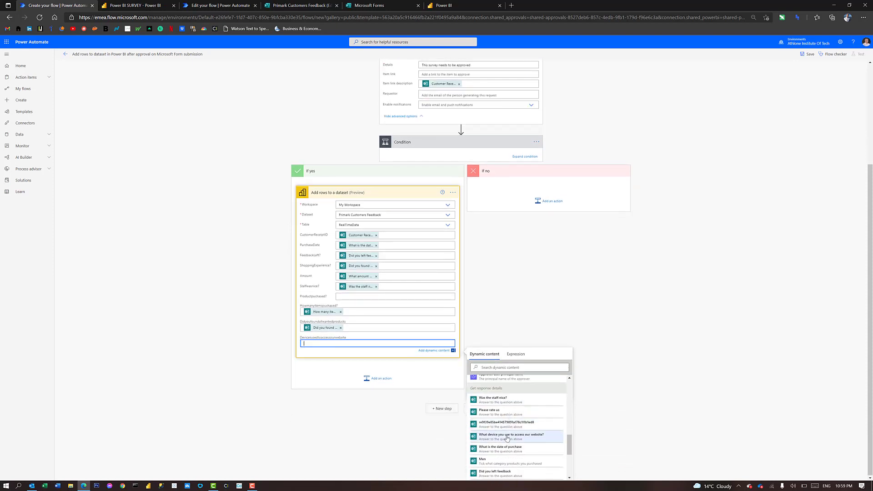
{"action": "left_click", "coordinate": [508, 437]}
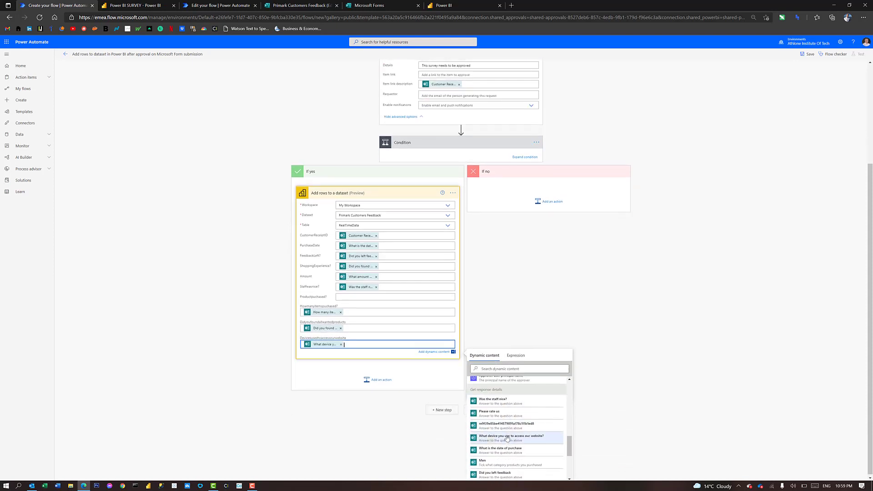
Put both the Women and Men answers into the Productpurchased? column
{"action": "left_click", "coordinate": [346, 297]}
{"action": "scroll", "coordinate": [446, 382], "scroll_direction": "up", "scroll_amount": 2}
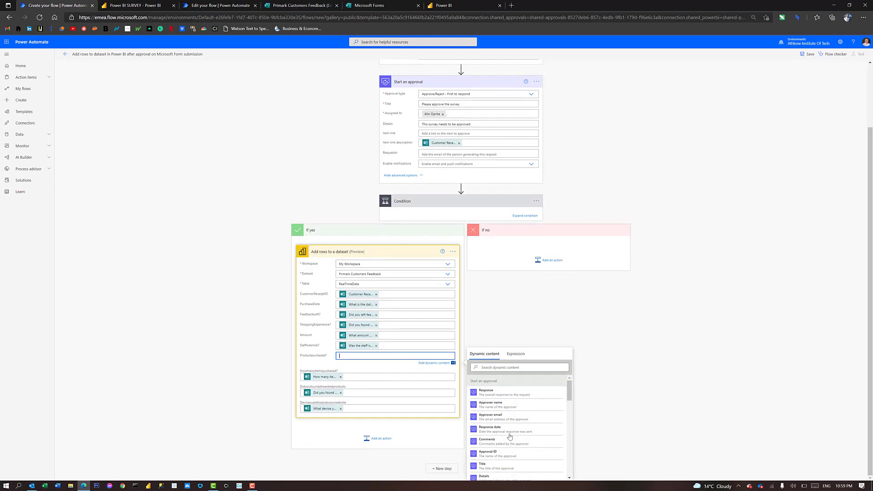
{"action": "scroll", "coordinate": [510, 437], "scroll_direction": "down", "scroll_amount": 10}
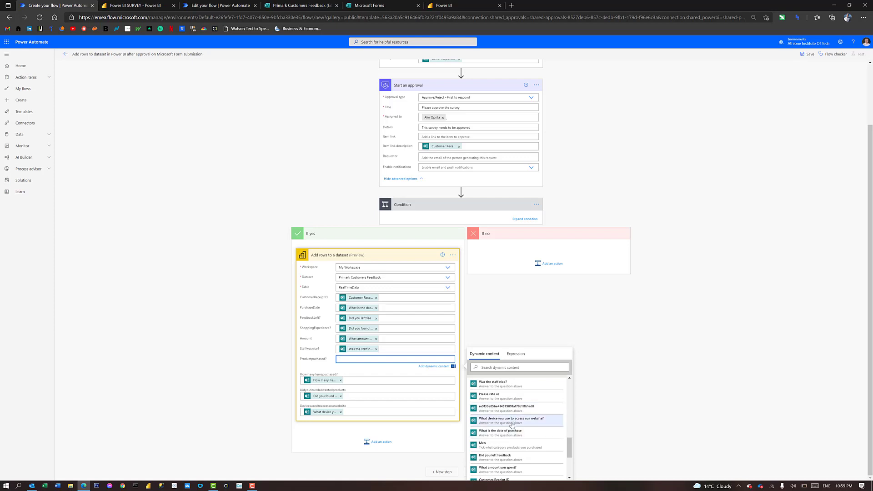
{"action": "scroll", "coordinate": [512, 429], "scroll_direction": "down", "scroll_amount": 1}
{"action": "scroll", "coordinate": [514, 434], "scroll_direction": "down", "scroll_amount": 1}
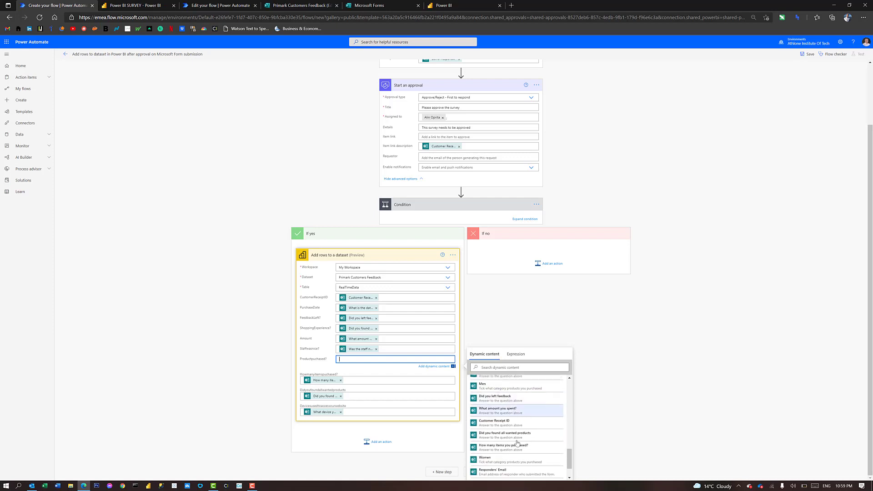
{"action": "scroll", "coordinate": [514, 432], "scroll_direction": "down", "scroll_amount": 1}
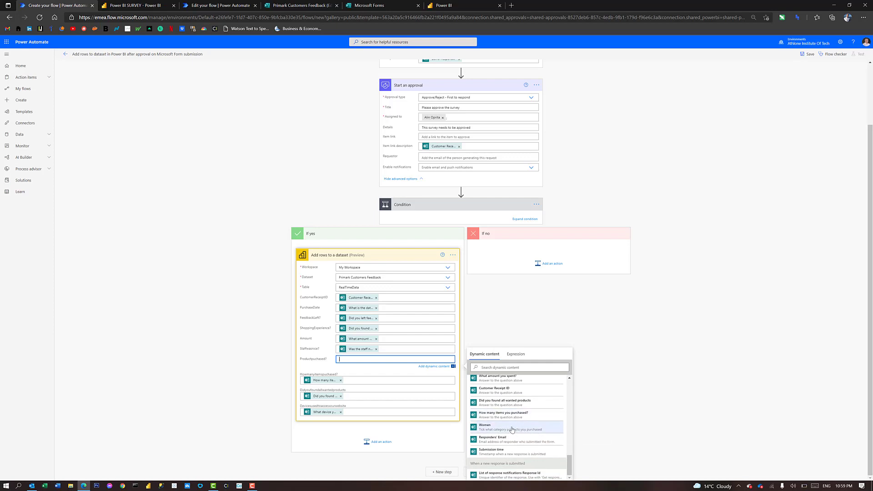
{"action": "left_click", "coordinate": [512, 430]}
{"action": "scroll", "coordinate": [513, 429], "scroll_direction": "up", "scroll_amount": 3}
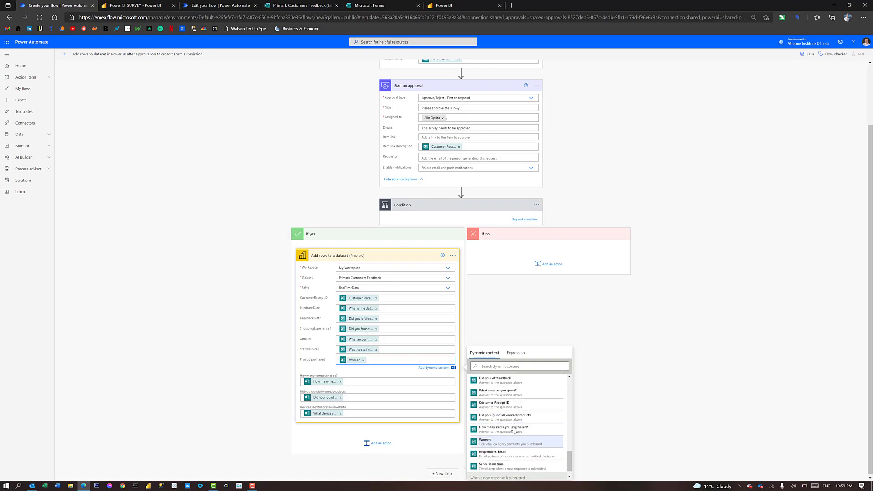
{"action": "scroll", "coordinate": [513, 428], "scroll_direction": "up", "scroll_amount": 2}
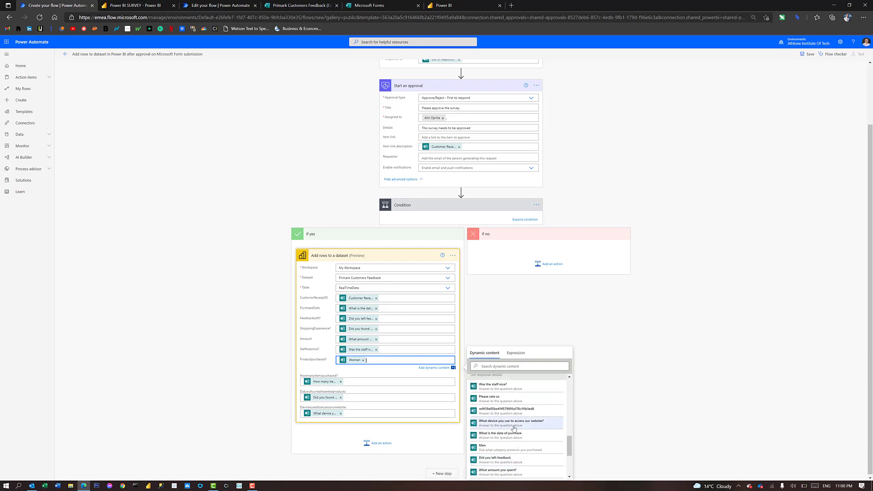
{"action": "left_click", "coordinate": [508, 449]}
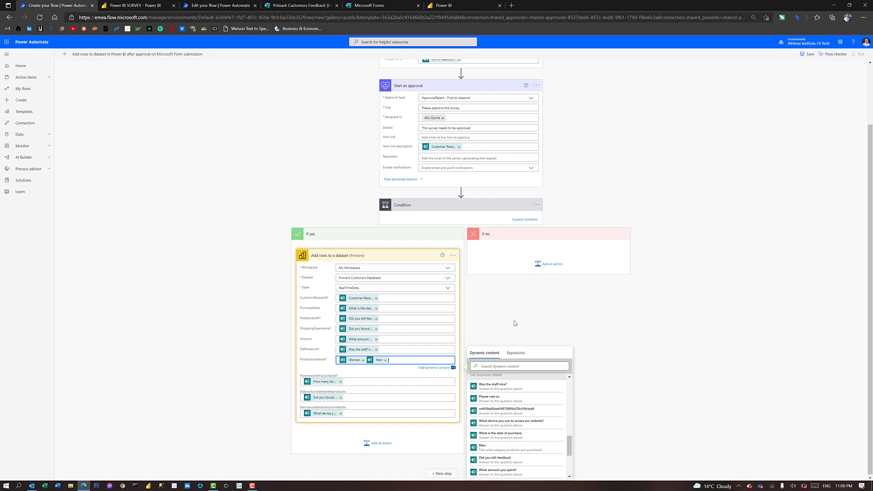
{"action": "left_click", "coordinate": [248, 306]}
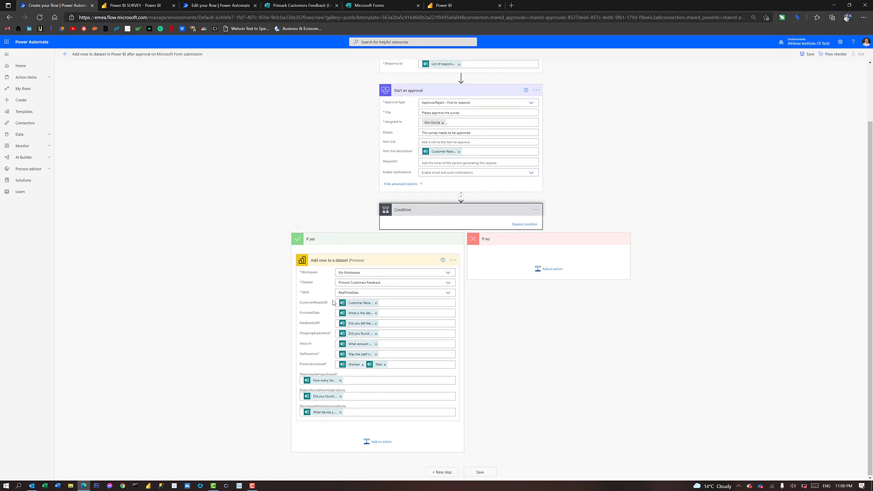
Add a Send an email notification (V3) action to the If no branch and choose its recipient
{"action": "left_click", "coordinate": [539, 270]}
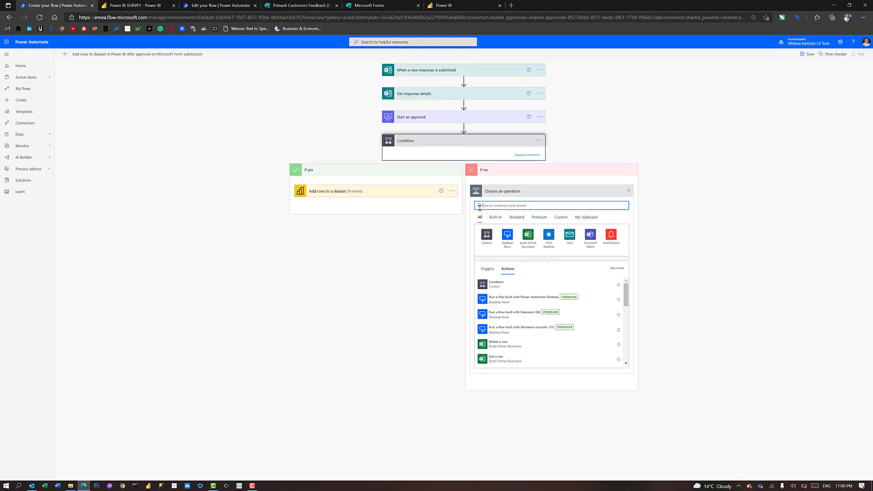
{"action": "type", "text": "MAIL"}
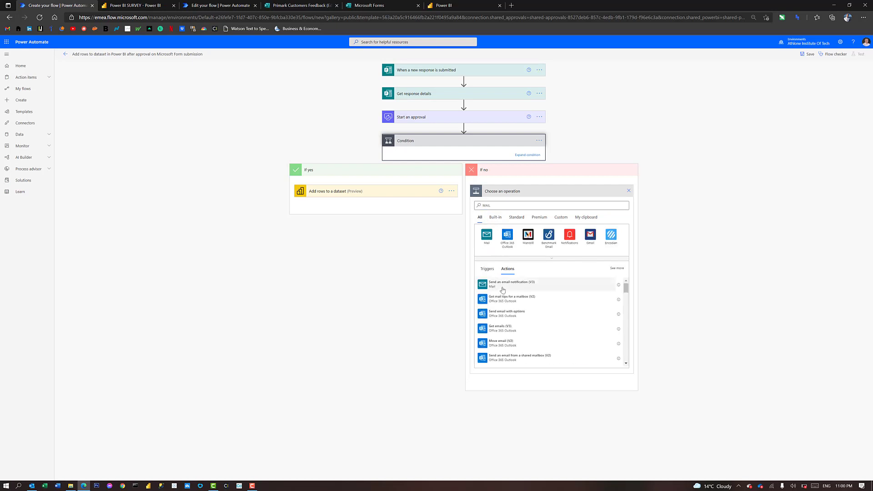
{"action": "left_click", "coordinate": [504, 290]}
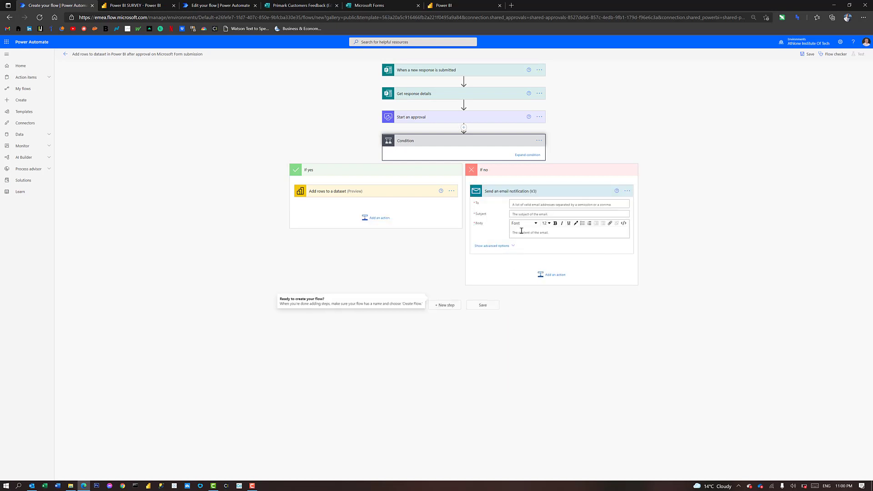
{"action": "left_click", "coordinate": [528, 205]}
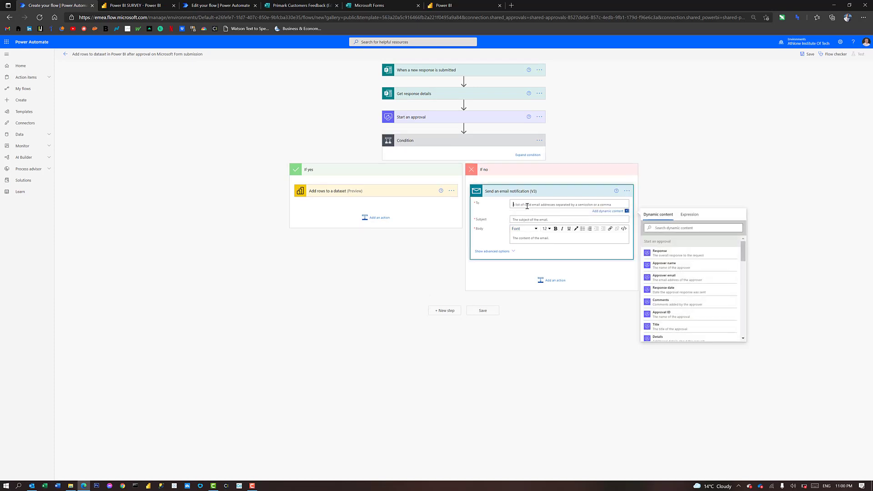
{"action": "type", "text": "A00260"}
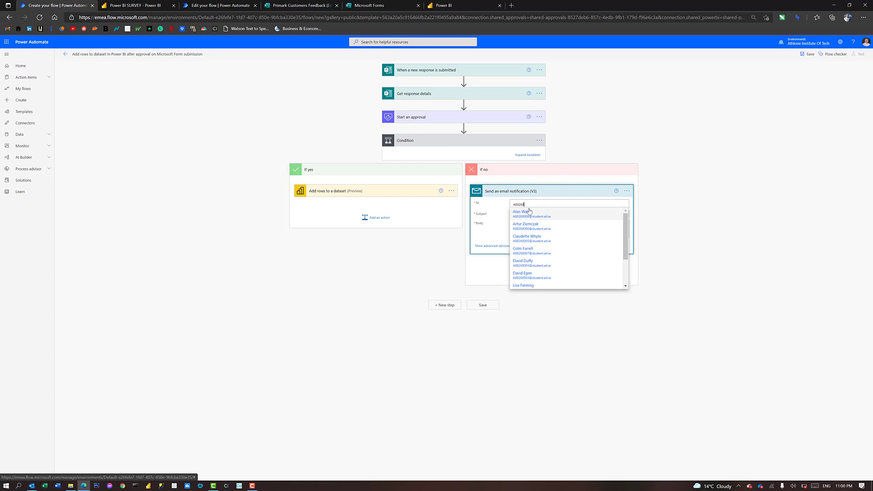
{"action": "key", "text": "Caps_Lock"}
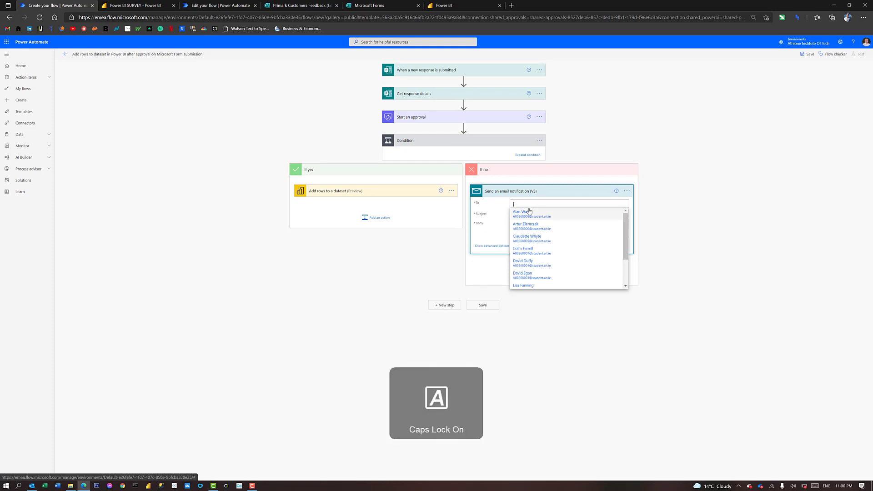
{"action": "type", "text": "aLIN OP"}
{"action": "left_click", "coordinate": [620, 103]}
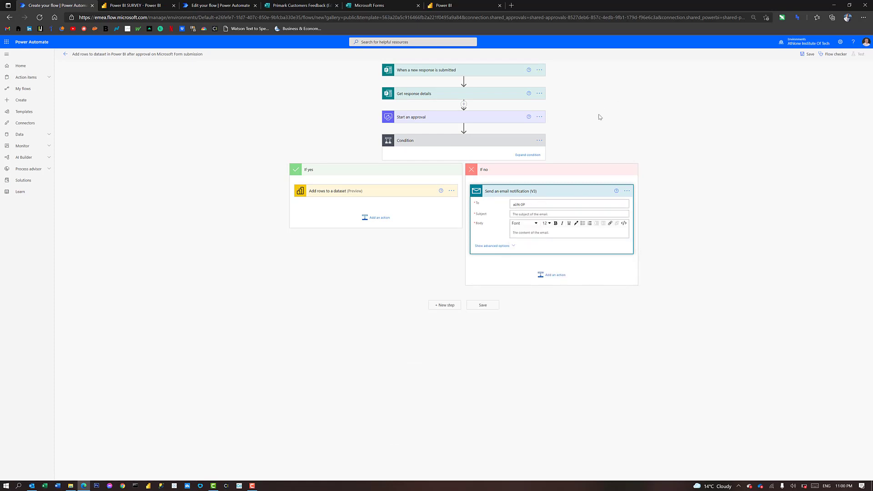
{"action": "left_click", "coordinate": [529, 216]}
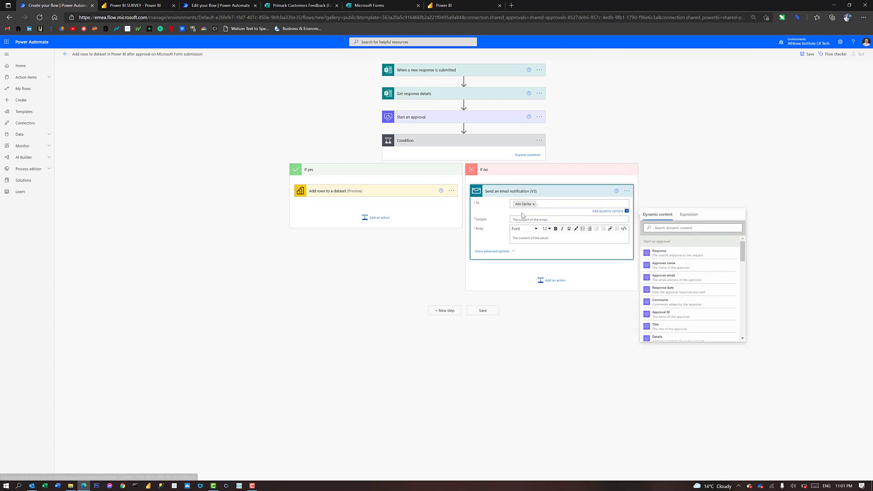
Write the subject and a body starting 'This survey was rejected due to', then save the flow
{"action": "left_click", "coordinate": [524, 222]}
{"action": "key", "text": "Caps_Lock"}
{"action": "type", "text": "t"}
{"action": "key", "text": "Caps_Lock"}
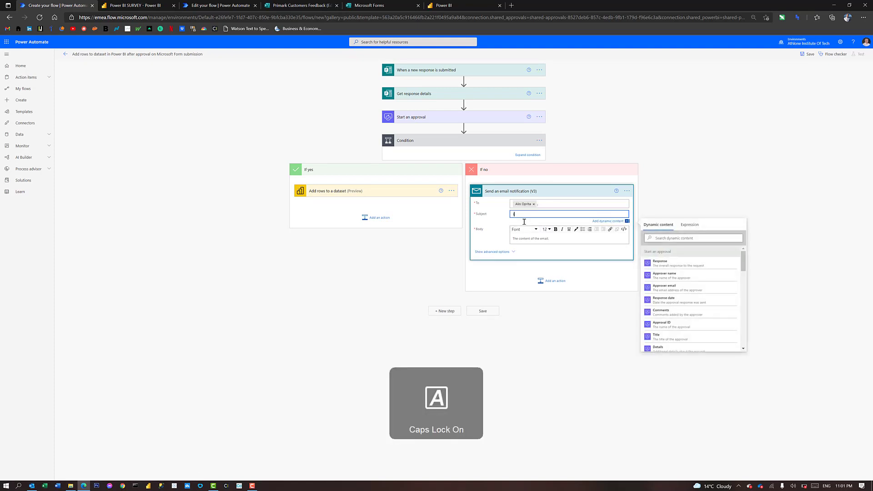
{"action": "type", "text": "HIS"}
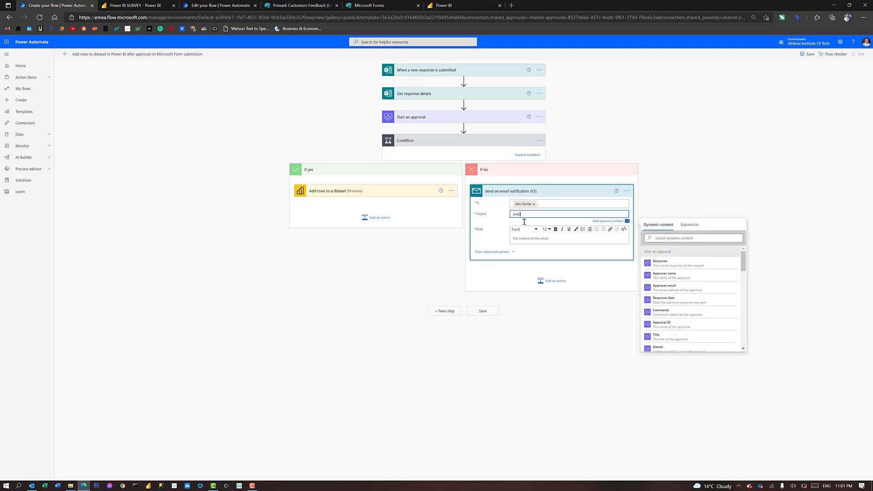
{"action": "key", "text": "BackSpace"}
{"action": "type", "text": "T"}
{"action": "key", "text": "Caps_Lock"}
{"action": "type", "text": "his i"}
{"action": "left_click", "coordinate": [520, 238]}
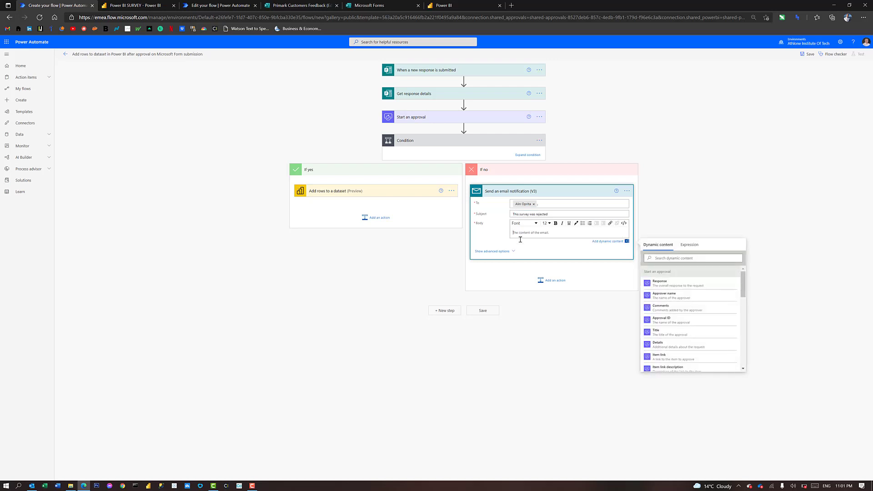
{"action": "key", "text": "Caps_Lock"}
{"action": "type", "text": "This survey was rejected due to ..."}
{"action": "left_click", "coordinate": [427, 278]}
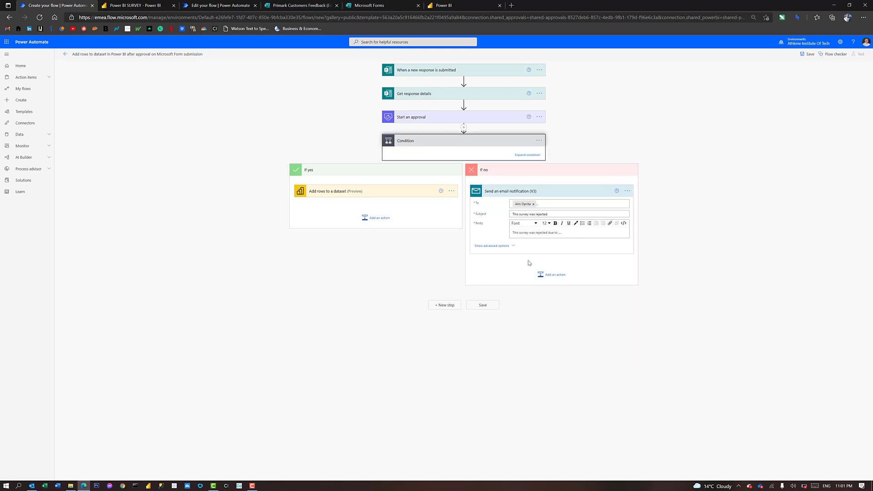
{"action": "left_click", "coordinate": [482, 305]}
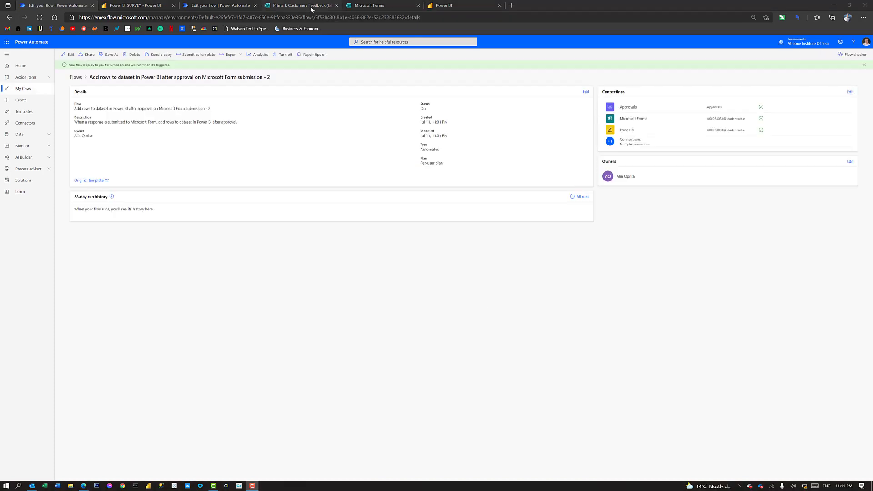
Copy the Primark Customers Feedback response link from Share and load it in a new tab
{"action": "left_click", "coordinate": [310, 8]}
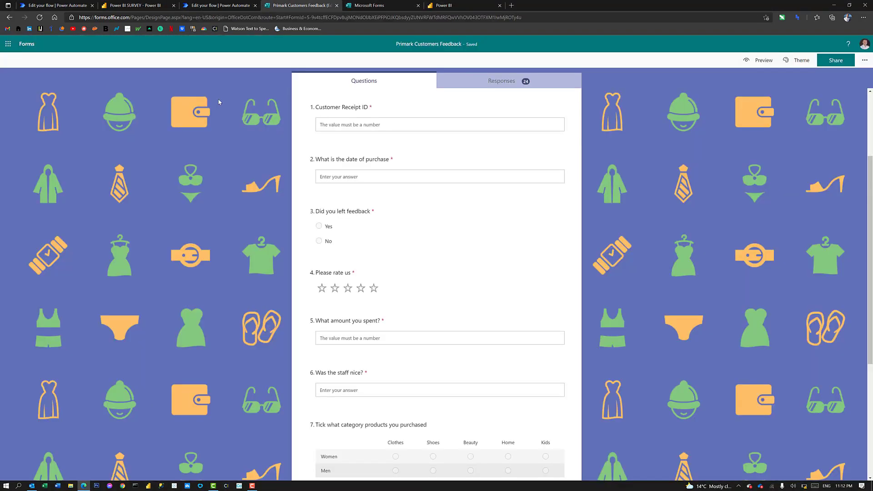
{"action": "left_click", "coordinate": [828, 63]}
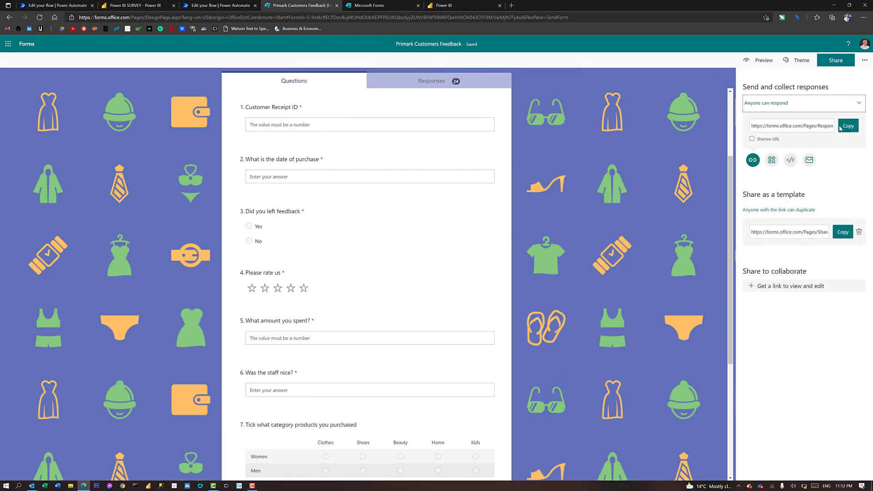
{"action": "left_click", "coordinate": [847, 126]}
{"action": "left_click", "coordinate": [487, 19]}
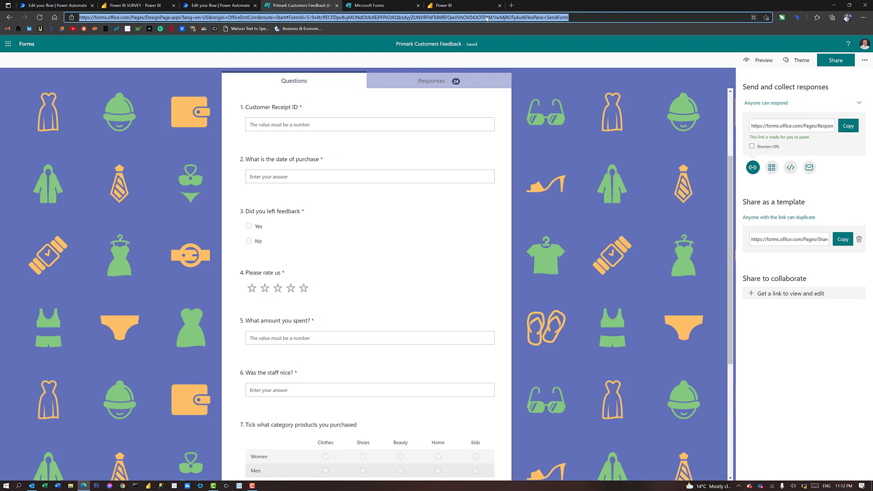
{"action": "left_click", "coordinate": [512, 5]}
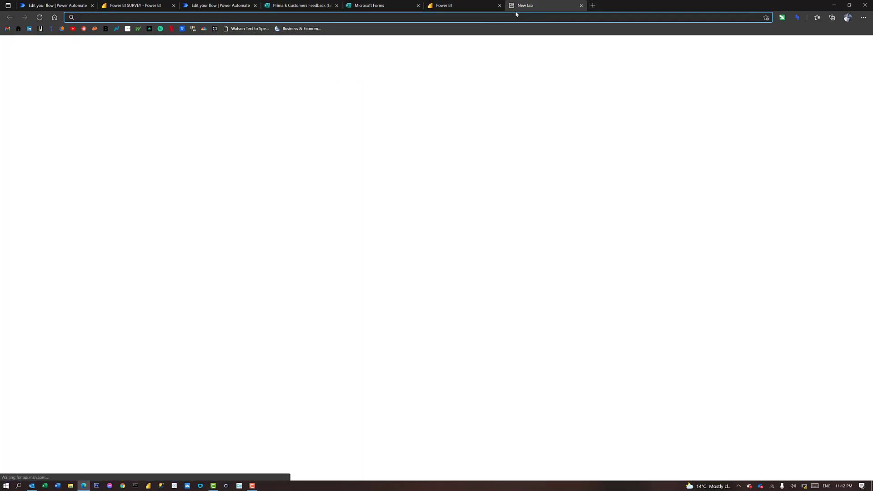
{"action": "key", "text": "ctrl+v"}
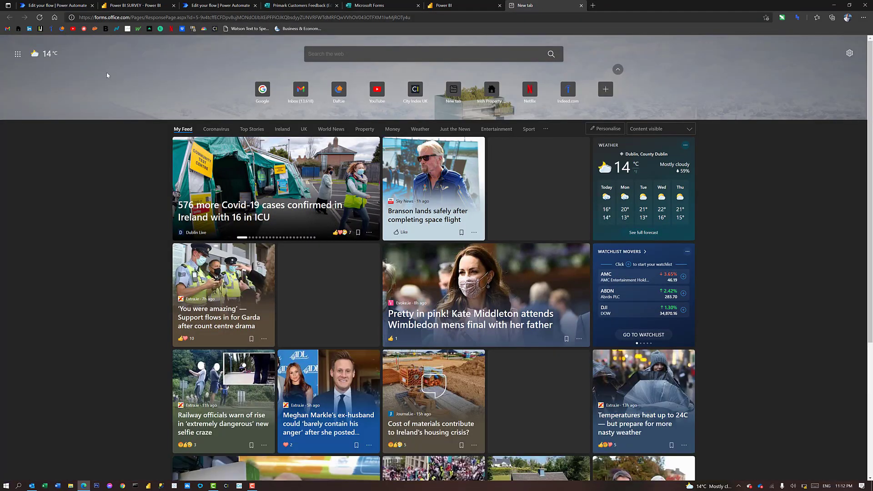
{"action": "key", "text": "Return"}
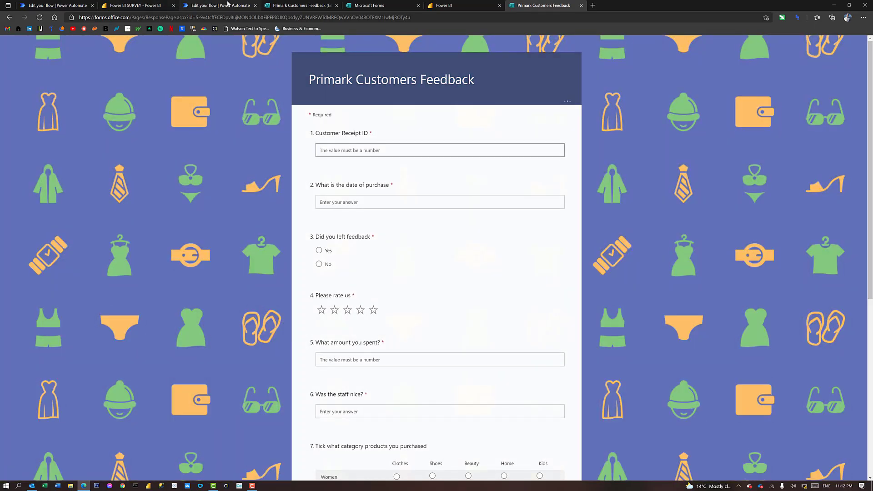
Answer the Customer Receipt ID with 4353, fill the purchase date, answer Yes and give five stars
{"action": "left_click", "coordinate": [41, 4]}
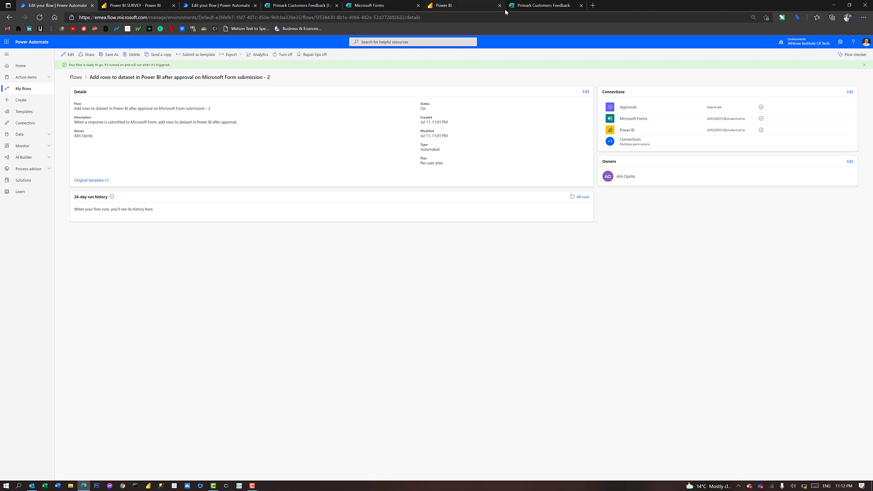
{"action": "key", "text": "ctrl+shift+Tab"}
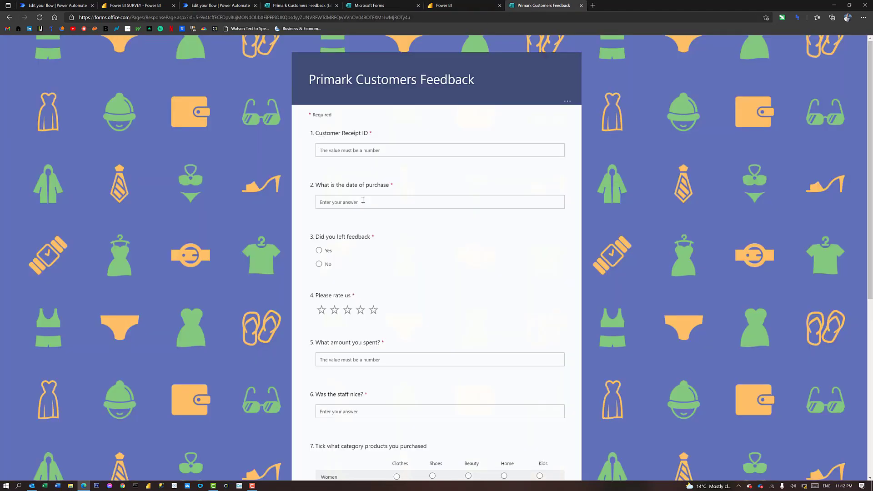
{"action": "left_click", "coordinate": [348, 151]}
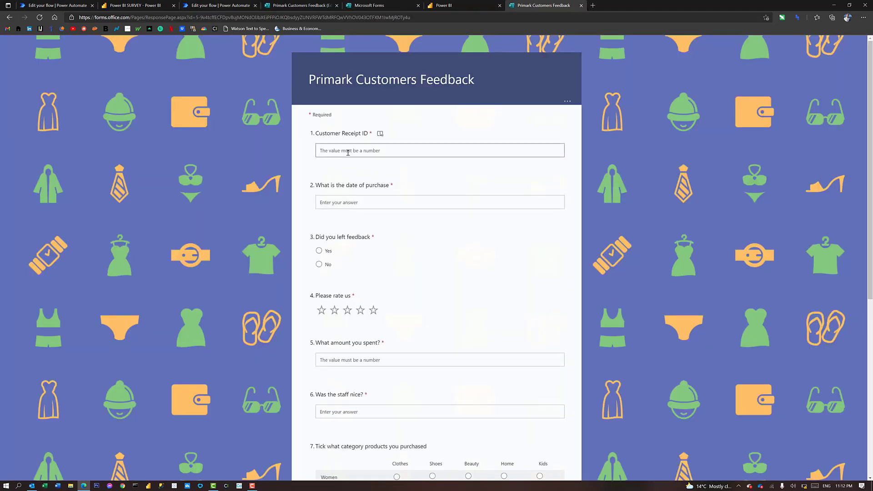
{"action": "type", "text": "4353"}
{"action": "left_click", "coordinate": [350, 202]}
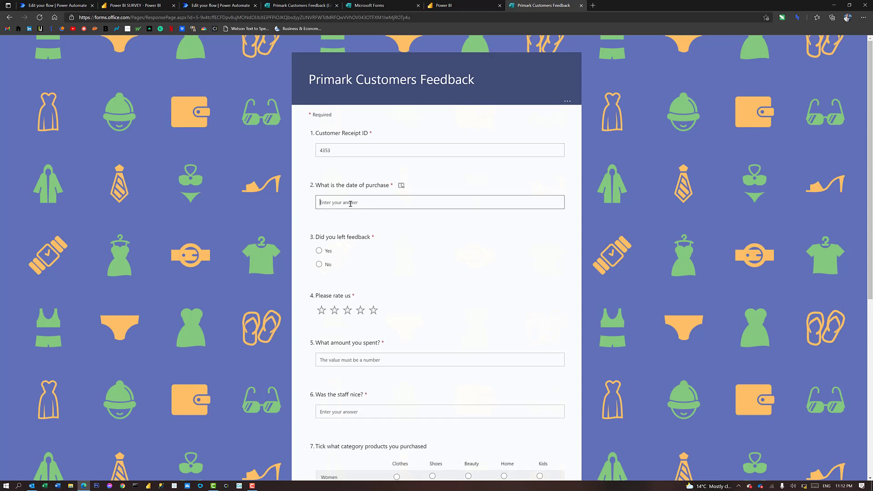
{"action": "type", "text": "06/06/2021"}
{"action": "left_click", "coordinate": [324, 251]}
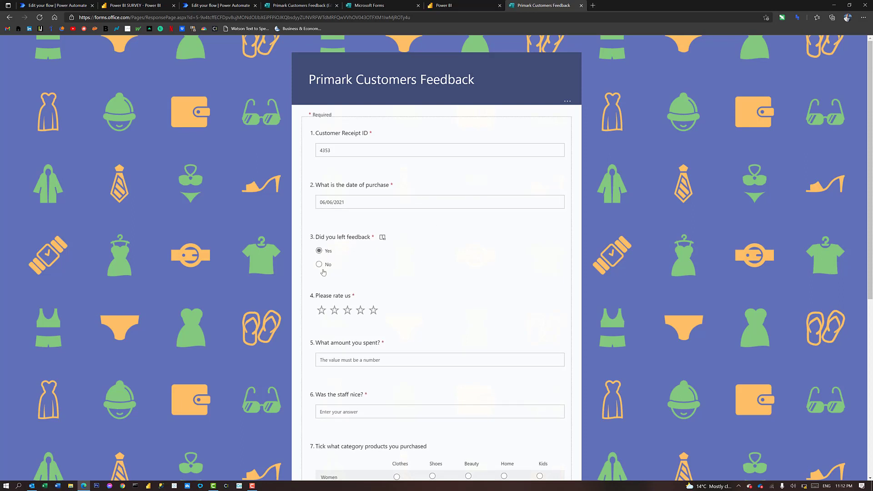
{"action": "left_click", "coordinate": [373, 309]}
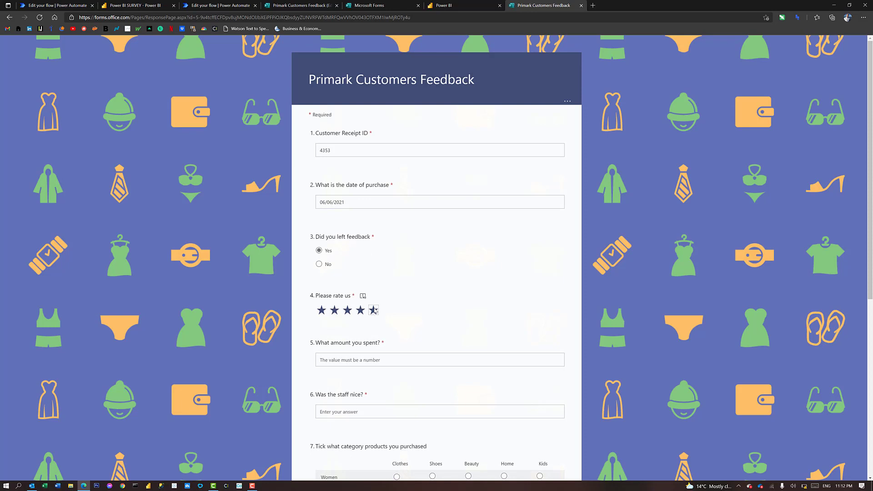
Enter amount 43, staff nice Yes, Women/Clothes and Men/Shoes, 3 items, found all products Yes
{"action": "left_click", "coordinate": [338, 360]}
{"action": "type", "text": "43"}
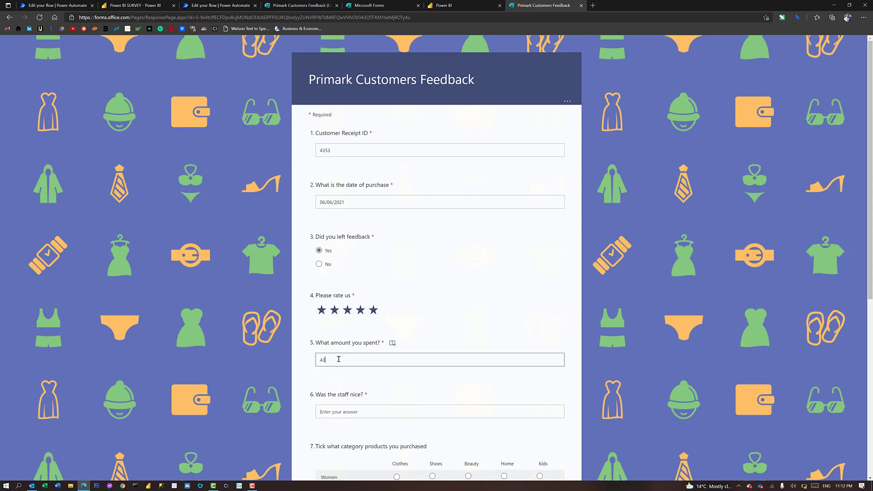
{"action": "scroll", "coordinate": [338, 358], "scroll_direction": "down", "scroll_amount": 6}
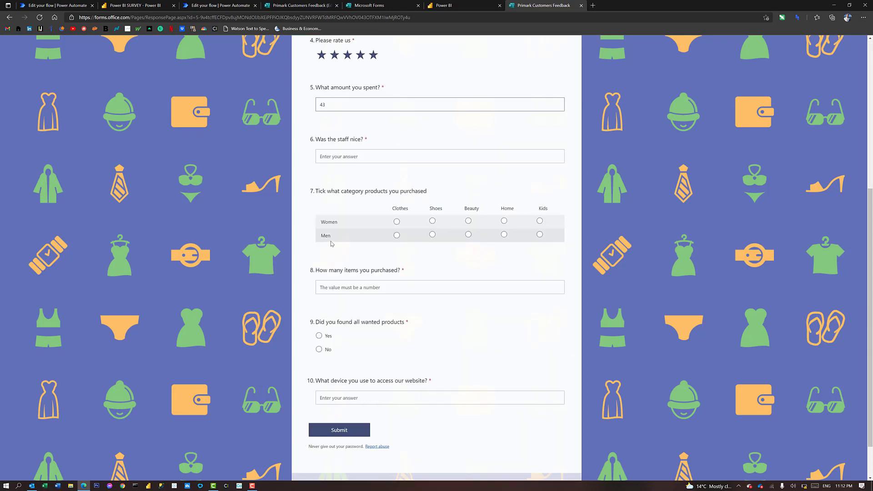
{"action": "left_click", "coordinate": [329, 142]}
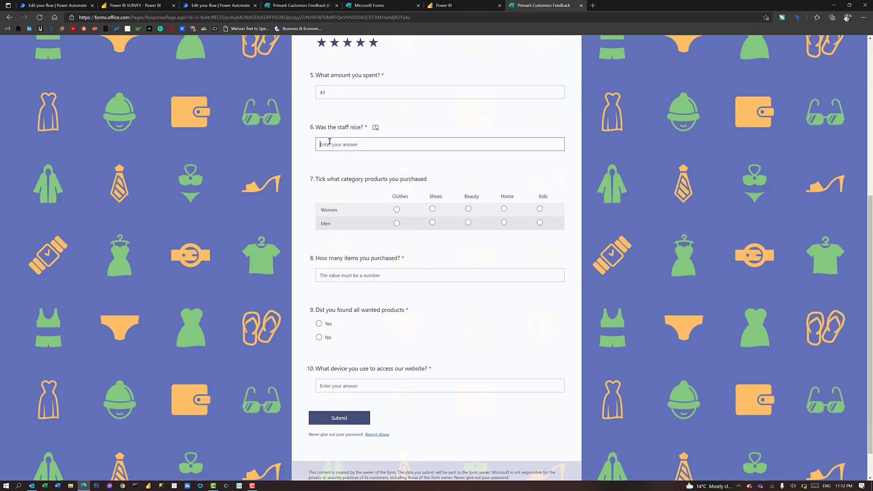
{"action": "key", "text": "Caps_Lock"}
{"action": "type", "text": "Yes"}
{"action": "left_click", "coordinate": [397, 210]}
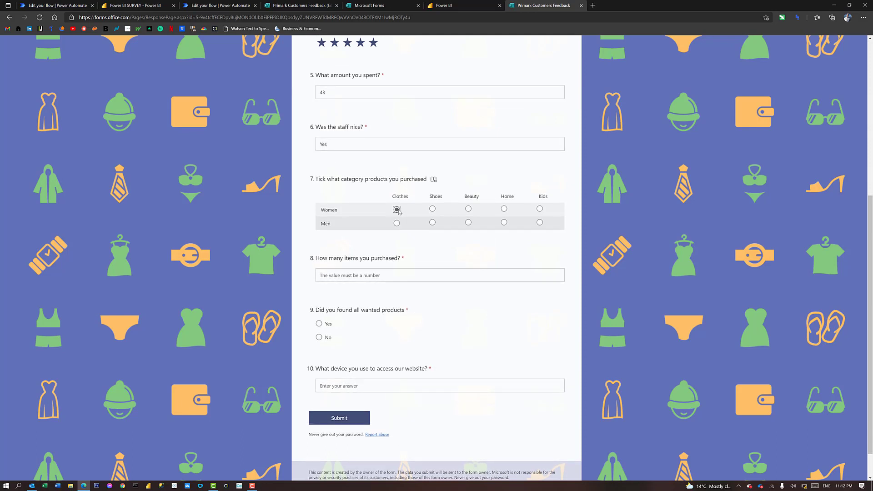
{"action": "left_click", "coordinate": [432, 222]}
{"action": "left_click", "coordinate": [338, 276]}
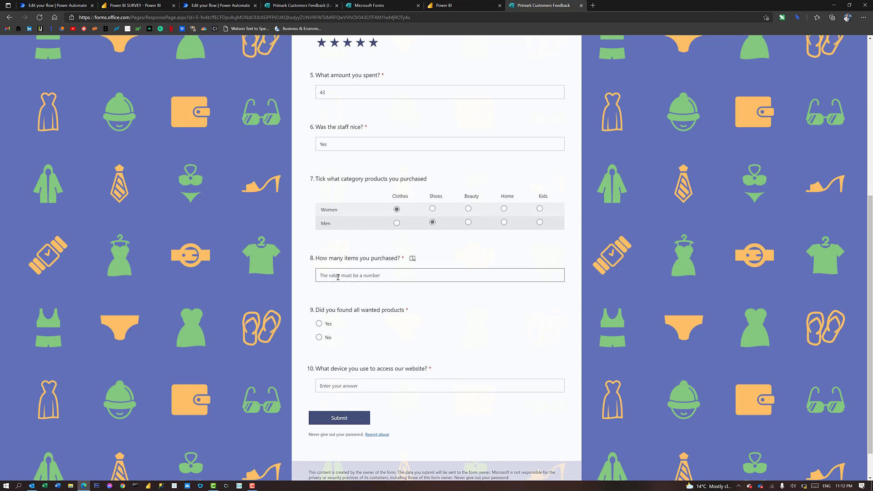
{"action": "type", "text": "3"}
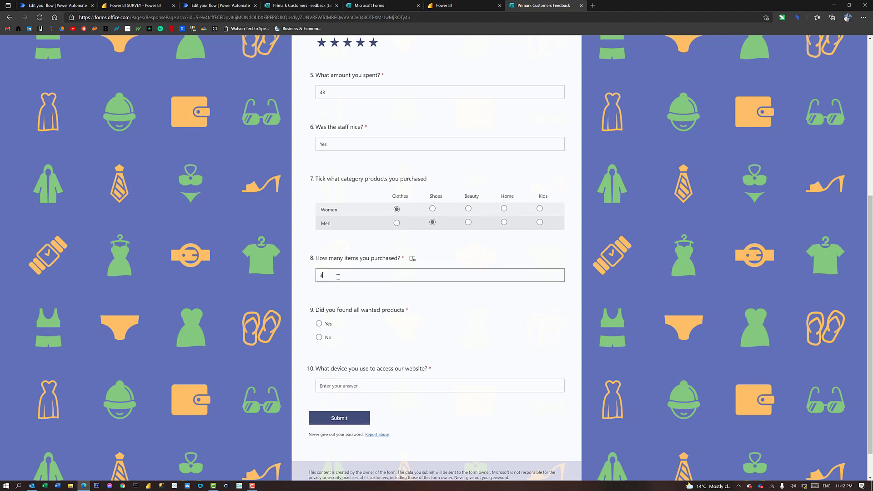
{"action": "left_click", "coordinate": [318, 324]}
Answer the device question with 'Phone' and submit the response
{"action": "scroll", "coordinate": [343, 331], "scroll_direction": "down", "scroll_amount": 1}
{"action": "scroll", "coordinate": [346, 334], "scroll_direction": "down", "scroll_amount": 1}
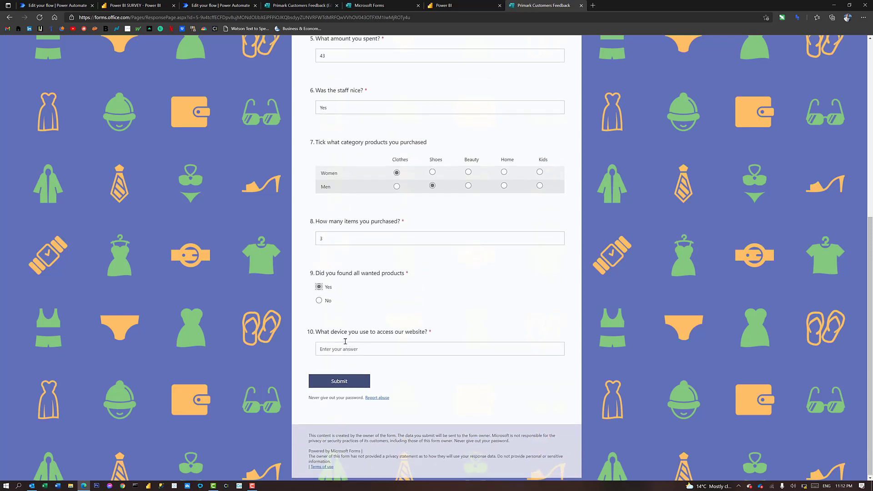
{"action": "left_click", "coordinate": [342, 348]}
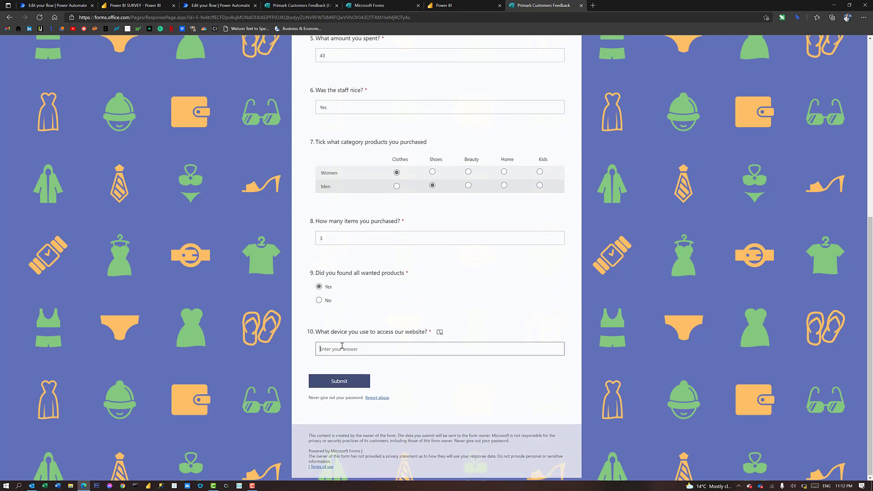
{"action": "key", "text": "Caps_Lock"}
{"action": "type", "text": "P"}
{"action": "key", "text": "Caps_Lock"}
{"action": "type", "text": "hone"}
{"action": "left_click", "coordinate": [339, 380]}
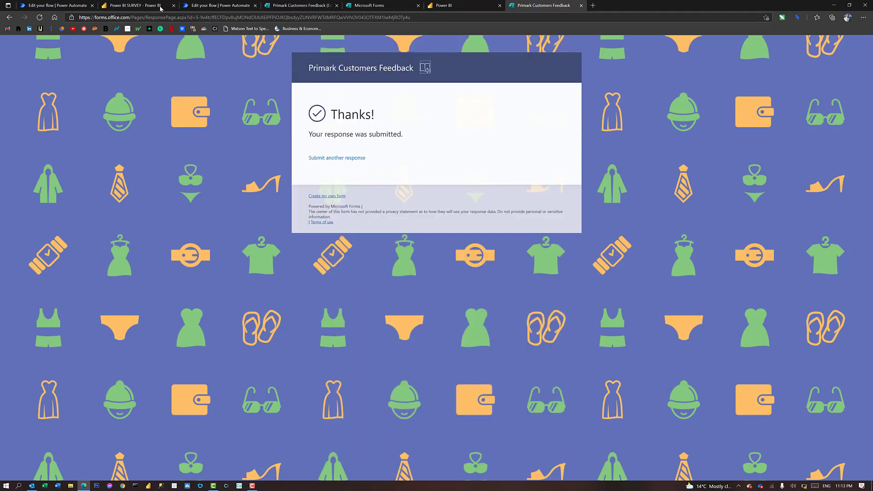
{"action": "left_click", "coordinate": [64, 5]}
Refresh the flow details to show the new run, then bring up the Outlook inbox
{"action": "key", "text": "F5"}
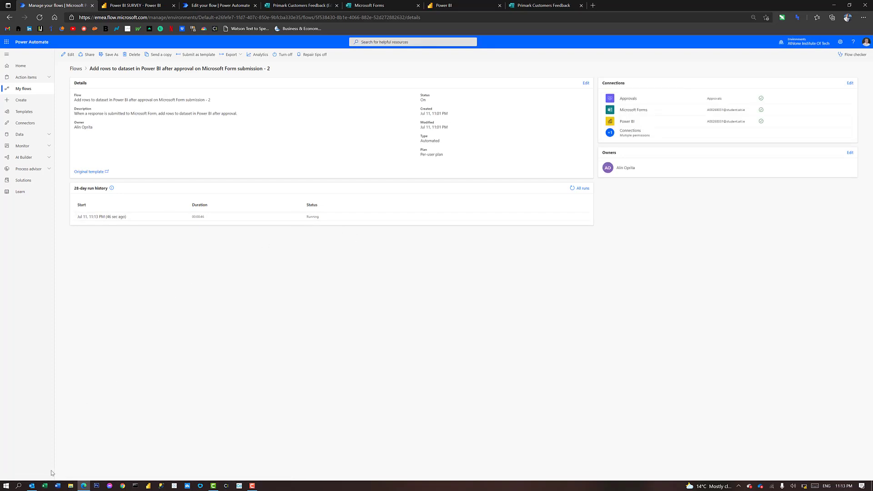
{"action": "left_click", "coordinate": [31, 486]}
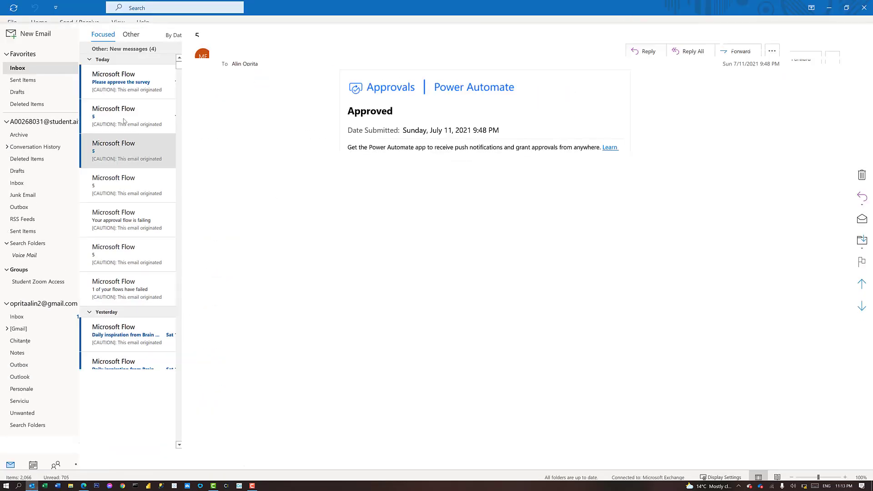
Approve and submit the 'Please approve the survey' email request, then minimize Outlook
{"action": "left_click", "coordinate": [112, 83]}
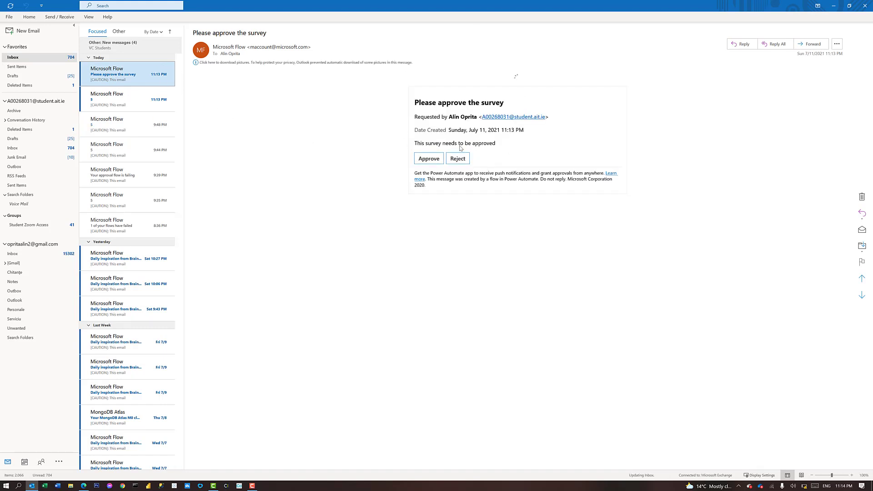
{"action": "left_click", "coordinate": [423, 159]}
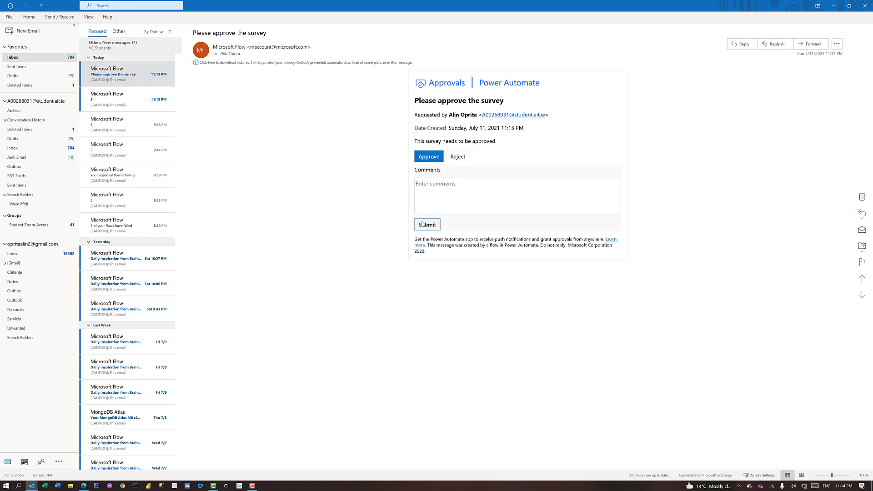
{"action": "left_click", "coordinate": [423, 224]}
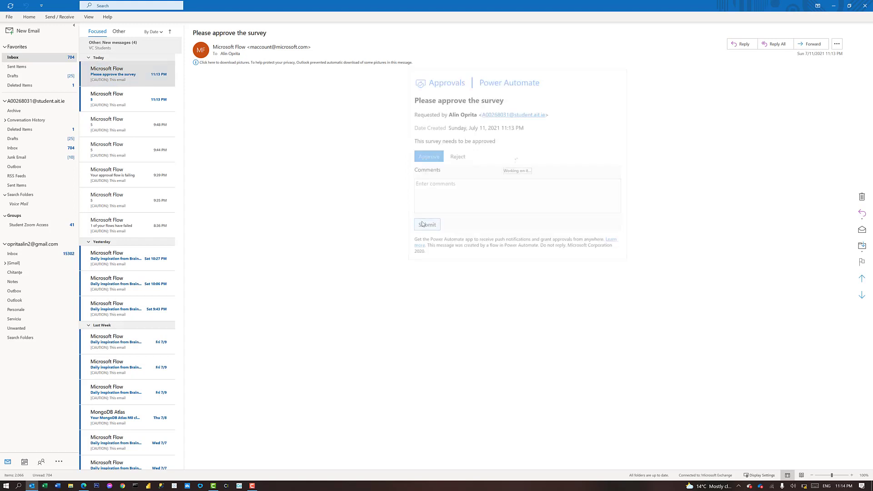
{"action": "left_click", "coordinate": [834, 6]}
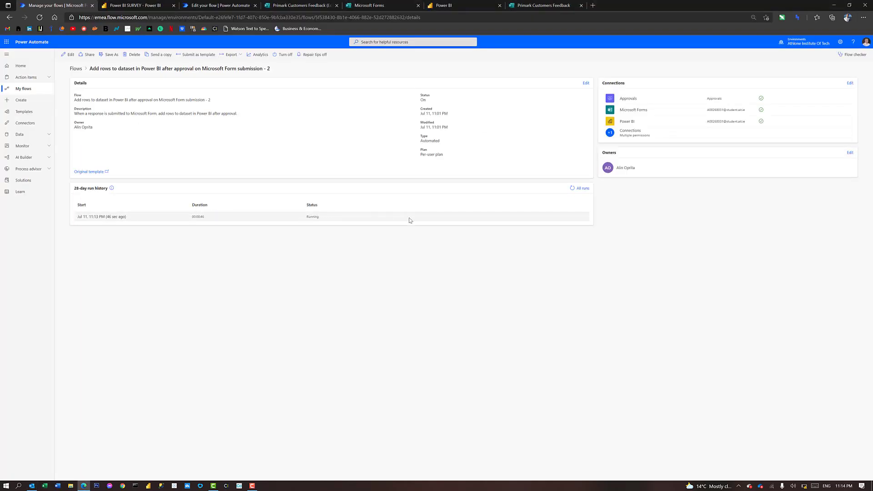
Reload the run history to see the run Succeeded in 00:01:11, then return to Power BI
{"action": "left_click", "coordinate": [40, 18]}
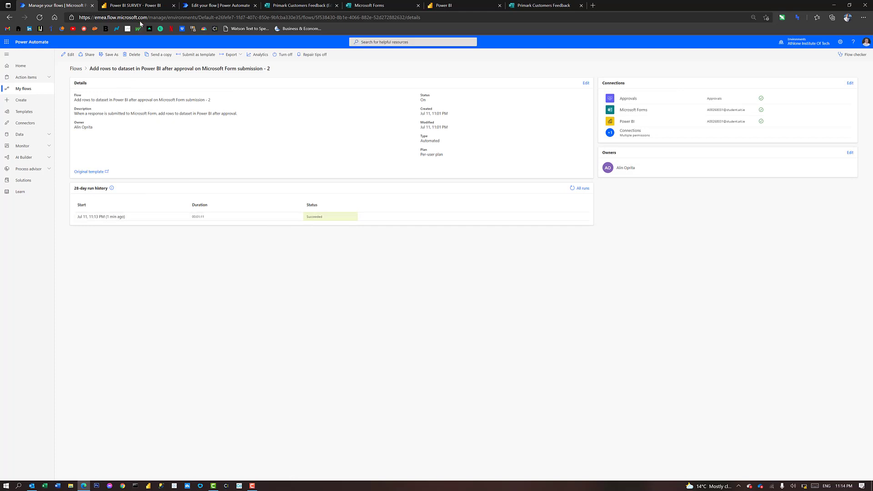
{"action": "left_click", "coordinate": [451, 3]}
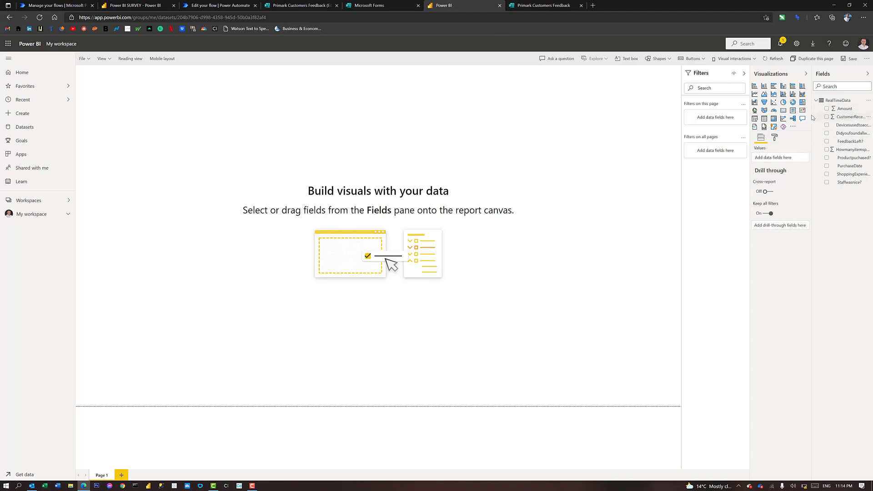
Create a column chart of Amount by PurchaseDate and enlarge it on the page
{"action": "left_click_drag", "start_coordinate": [812, 118], "coordinate": [784, 113]}
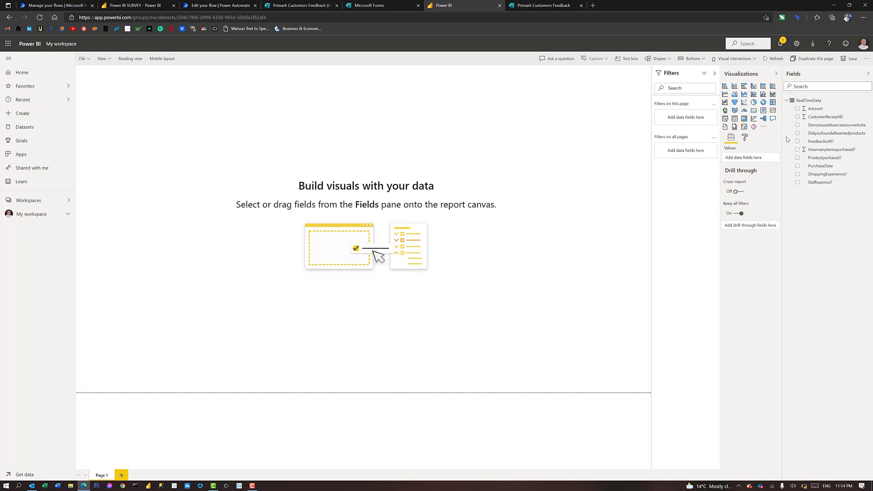
{"action": "left_click_drag", "start_coordinate": [823, 166], "coordinate": [729, 156]}
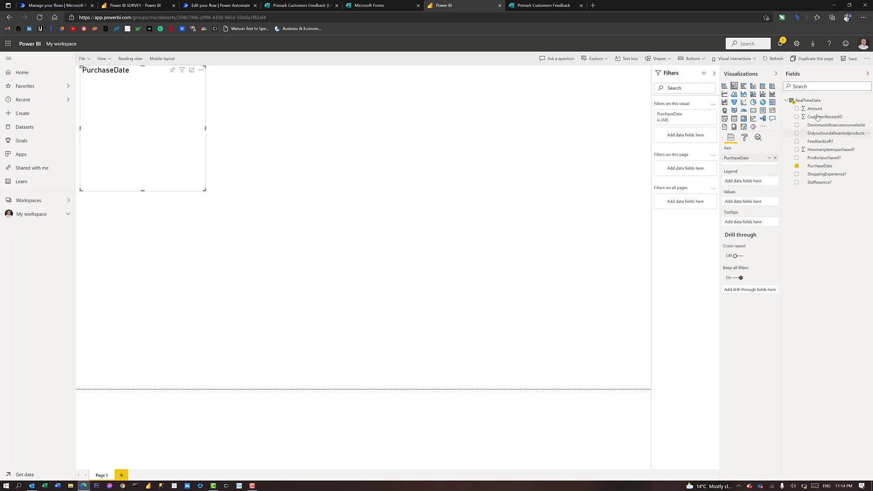
{"action": "left_click_drag", "start_coordinate": [817, 117], "coordinate": [739, 201]}
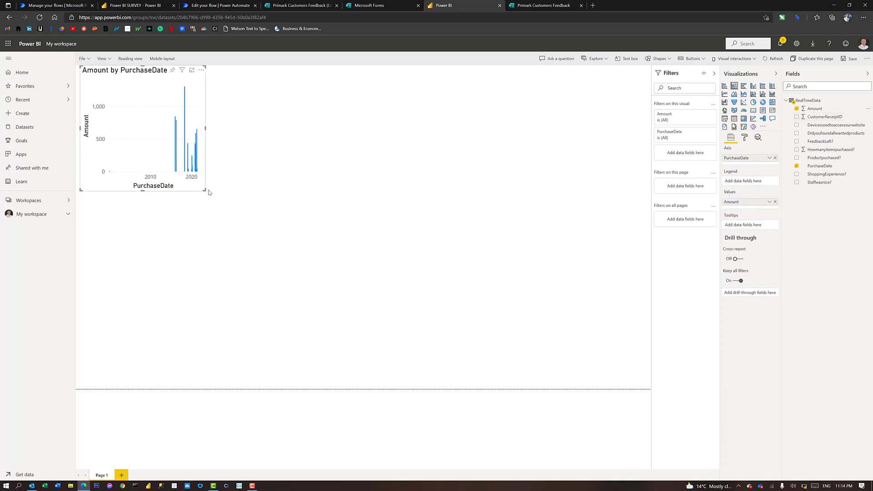
{"action": "left_click_drag", "start_coordinate": [303, 208], "coordinate": [320, 206]}
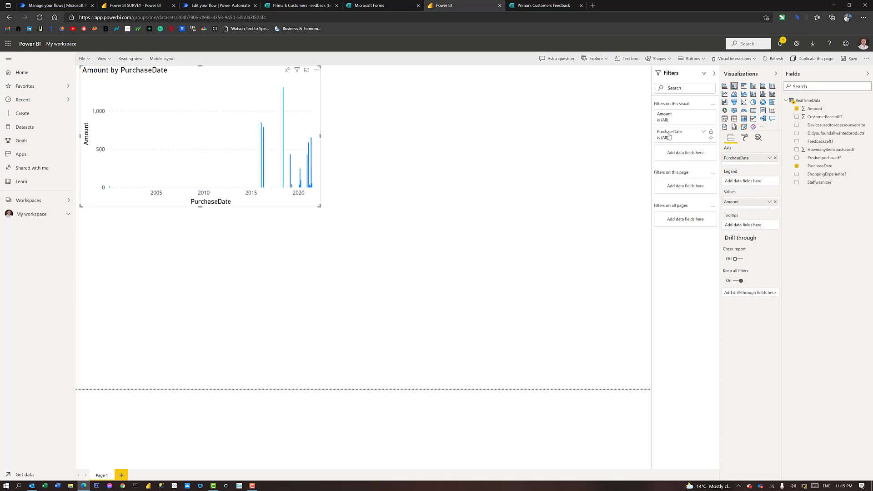
In the PurchaseDate filter, uncheck (Blank) and the old dates from 02/09/00 through 12/05/20
{"action": "left_click", "coordinate": [668, 136]}
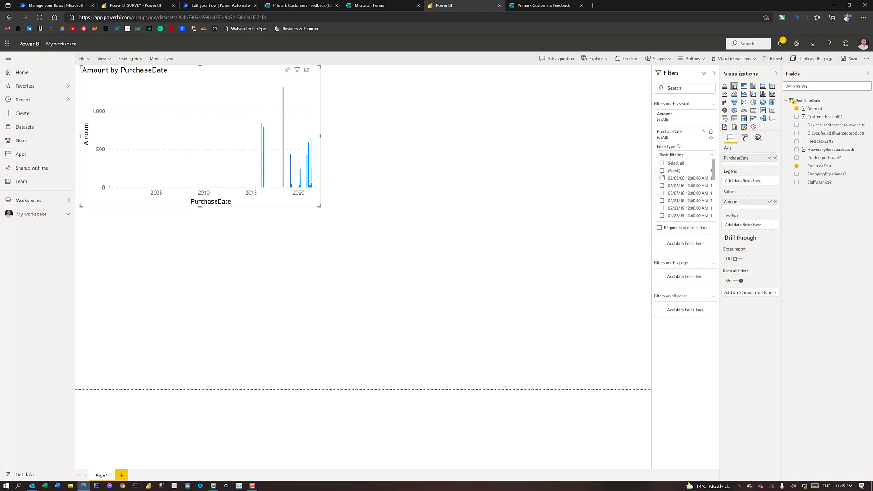
{"action": "left_click", "coordinate": [662, 171]}
{"action": "left_click", "coordinate": [662, 177]}
{"action": "left_click", "coordinate": [661, 186]}
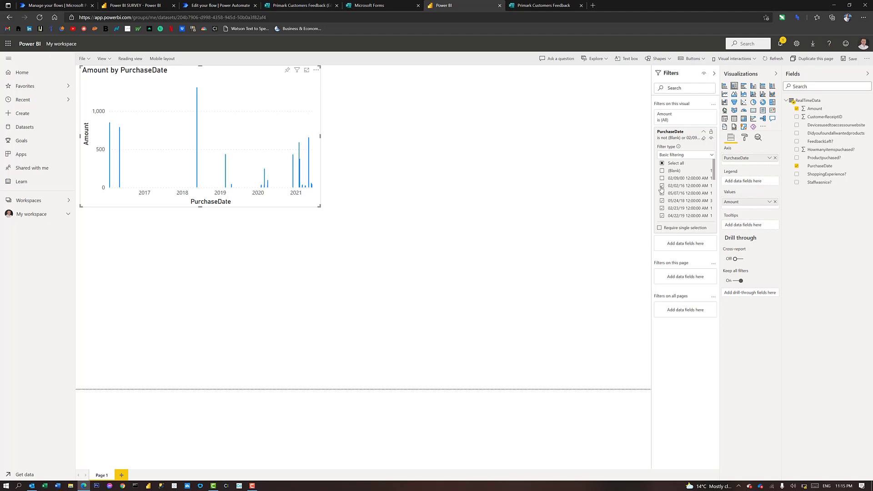
{"action": "left_click", "coordinate": [662, 194]}
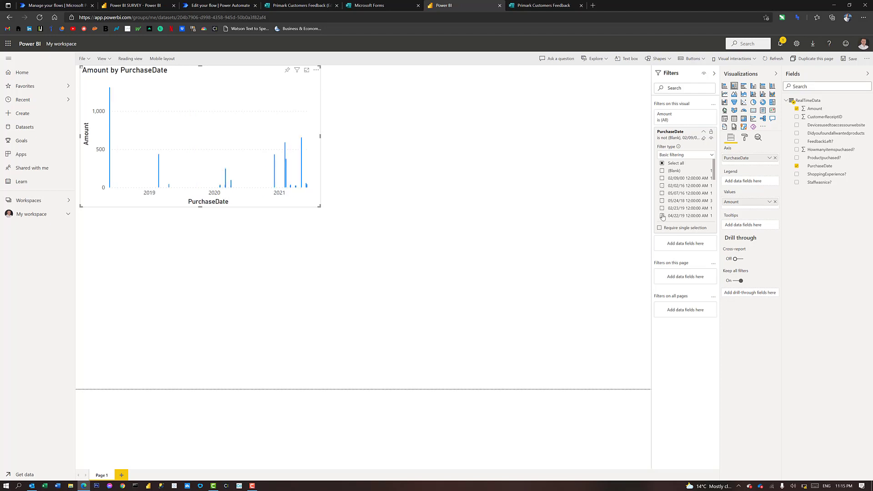
{"action": "left_click", "coordinate": [662, 216]}
{"action": "scroll", "coordinate": [661, 213], "scroll_direction": "down", "scroll_amount": 1}
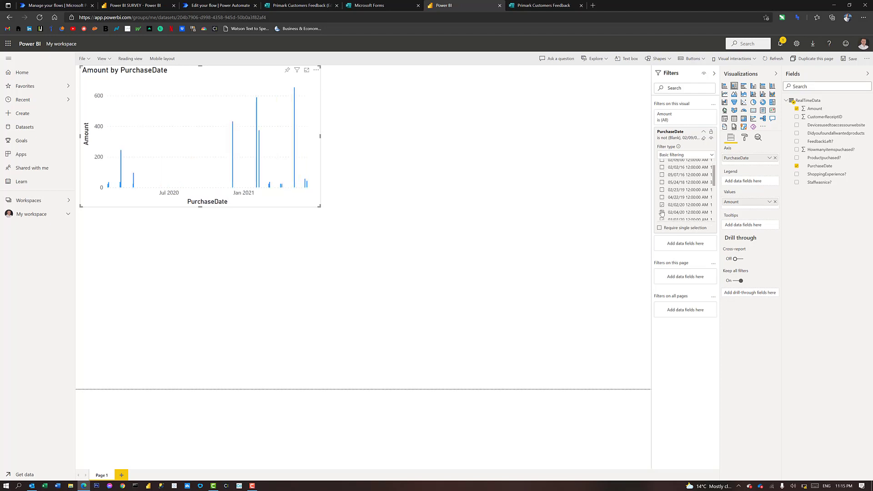
{"action": "left_click", "coordinate": [662, 212]}
{"action": "scroll", "coordinate": [666, 200], "scroll_direction": "down", "scroll_amount": 1}
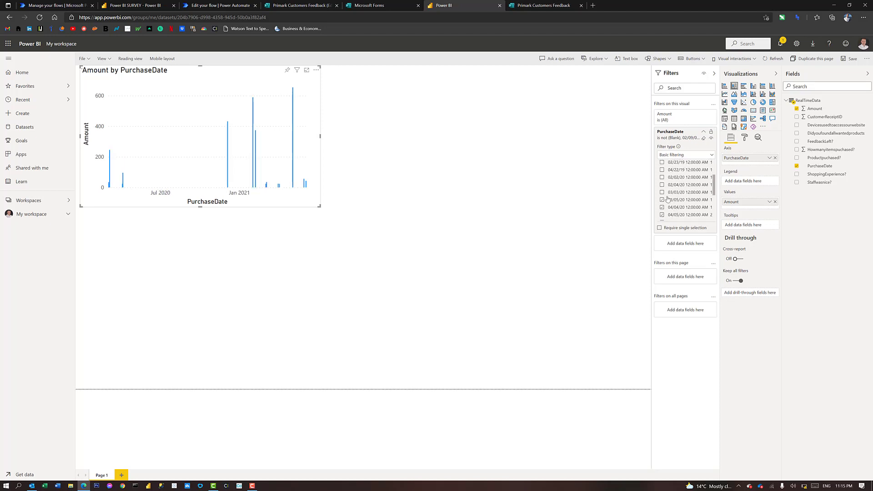
{"action": "left_click", "coordinate": [662, 200]}
{"action": "left_click", "coordinate": [662, 207]}
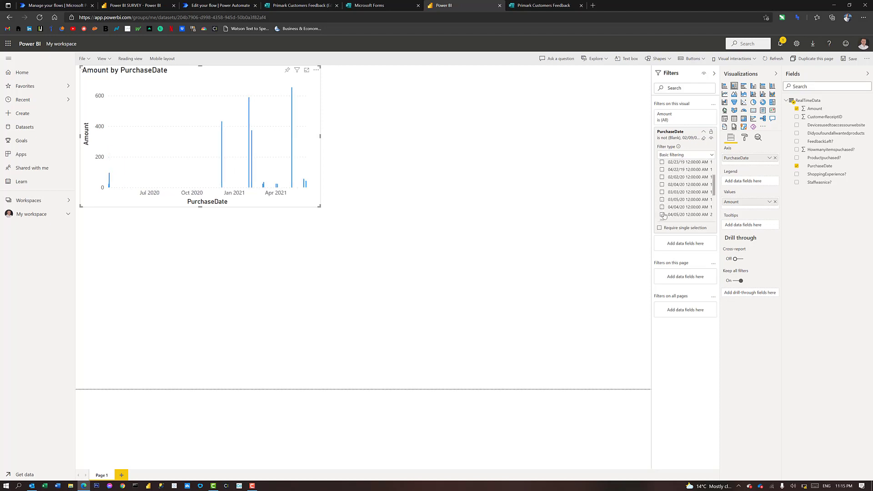
{"action": "left_click", "coordinate": [662, 214]}
{"action": "scroll", "coordinate": [664, 206], "scroll_direction": "down", "scroll_amount": 1}
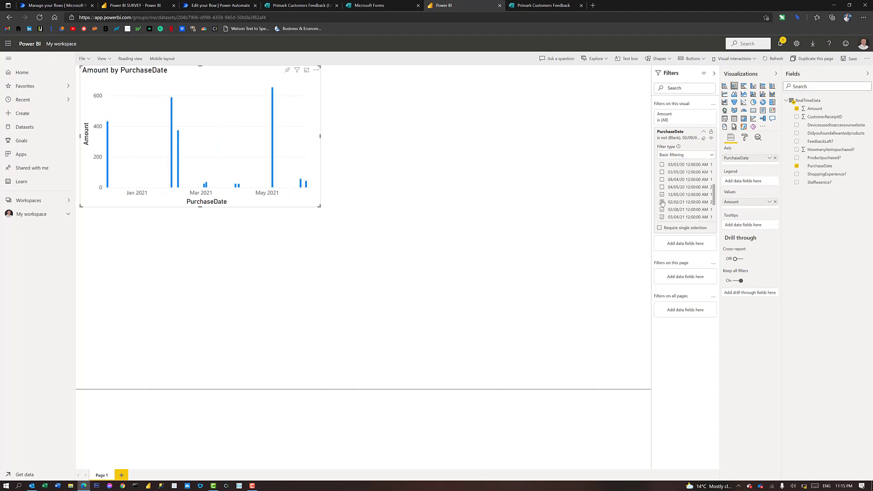
{"action": "left_click", "coordinate": [662, 195]}
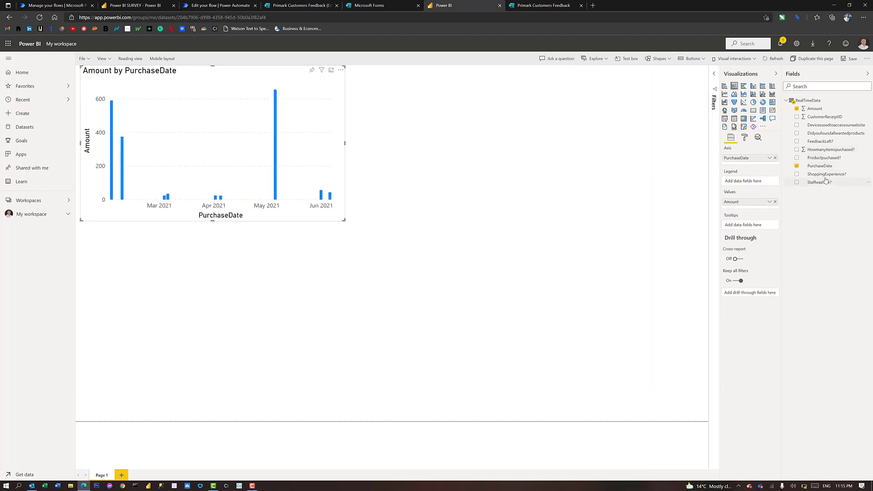
Build a pie chart counting CustomerReceiptID by Didyoufoundallwantedproducts, showing 24 Yes versus 2 No
{"action": "left_click_drag", "start_coordinate": [825, 183], "coordinate": [608, 156]}
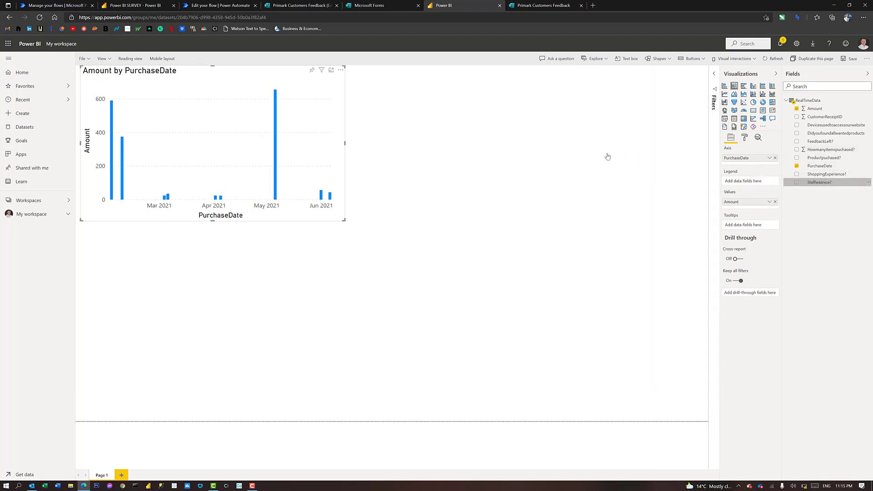
{"action": "left_click", "coordinate": [754, 104]}
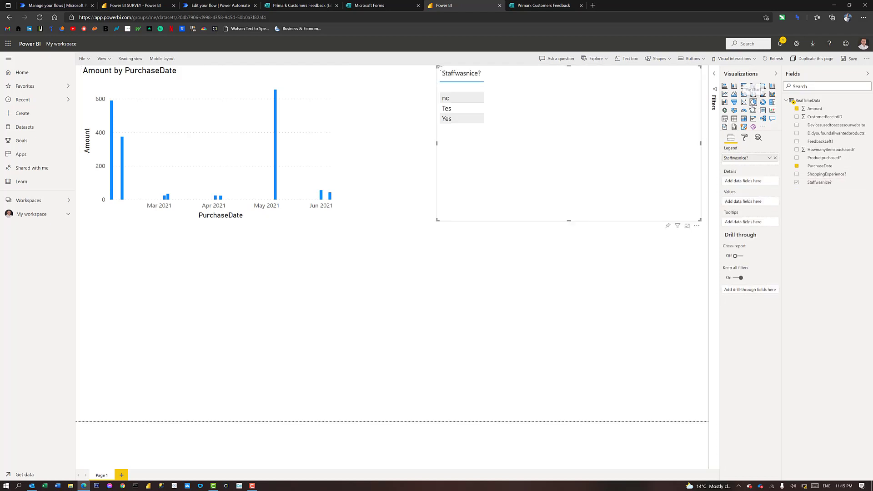
{"action": "left_click_drag", "start_coordinate": [813, 118], "coordinate": [742, 201]}
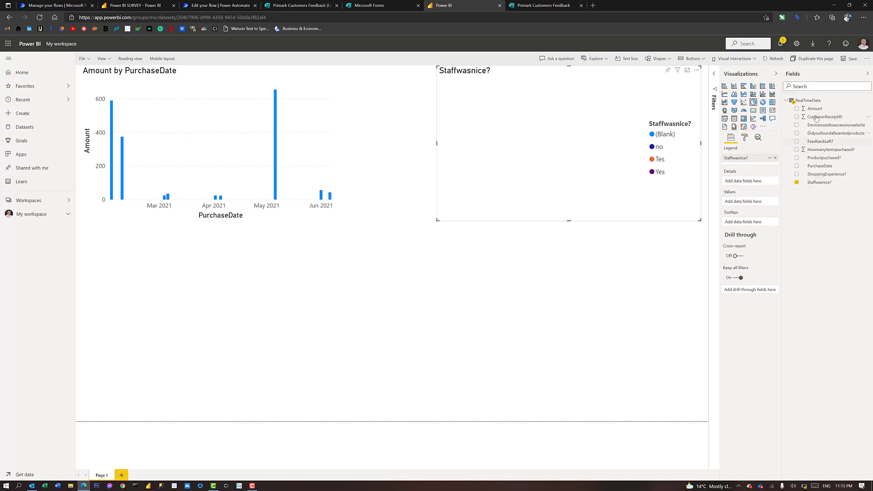
{"action": "left_click_drag", "start_coordinate": [817, 117], "coordinate": [750, 200]}
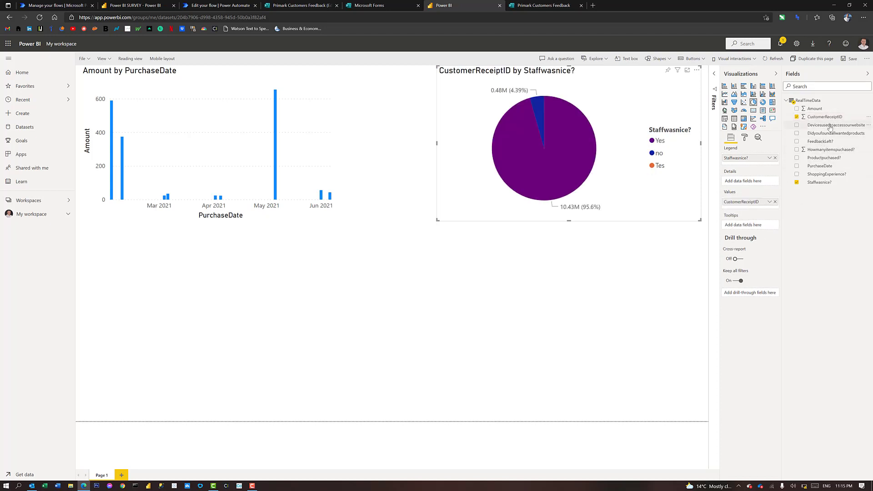
{"action": "left_click_drag", "start_coordinate": [828, 133], "coordinate": [746, 169]}
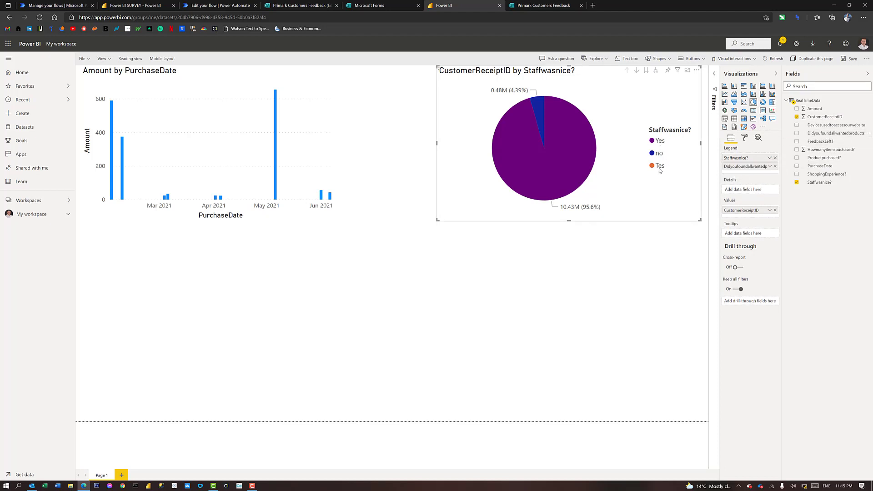
{"action": "left_click", "coordinate": [775, 159]}
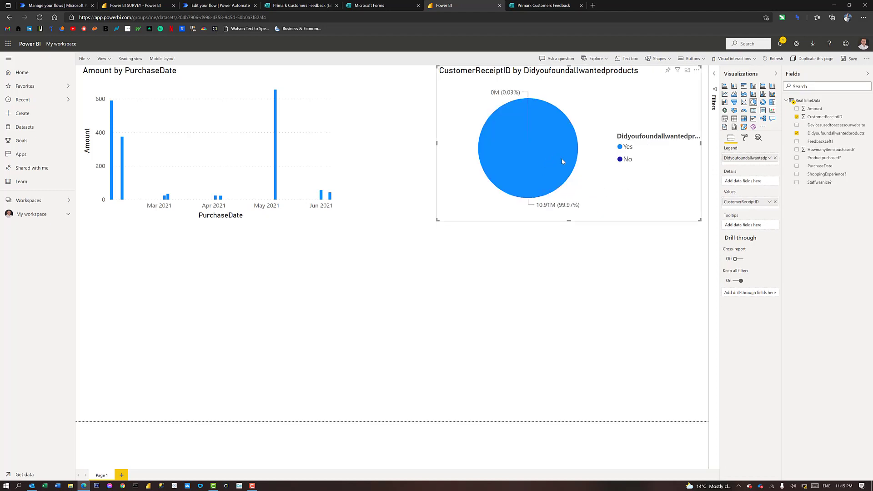
{"action": "right_click", "coordinate": [742, 204]}
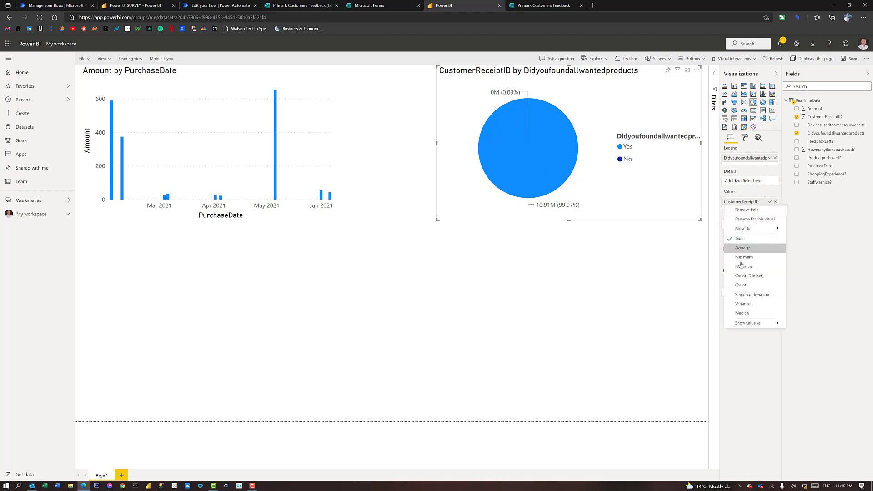
{"action": "left_click", "coordinate": [741, 284]}
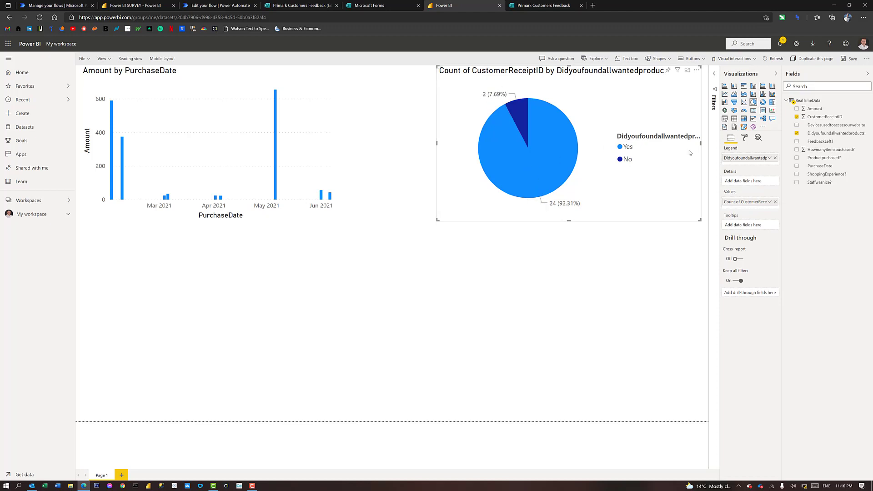
{"action": "left_click", "coordinate": [344, 220]}
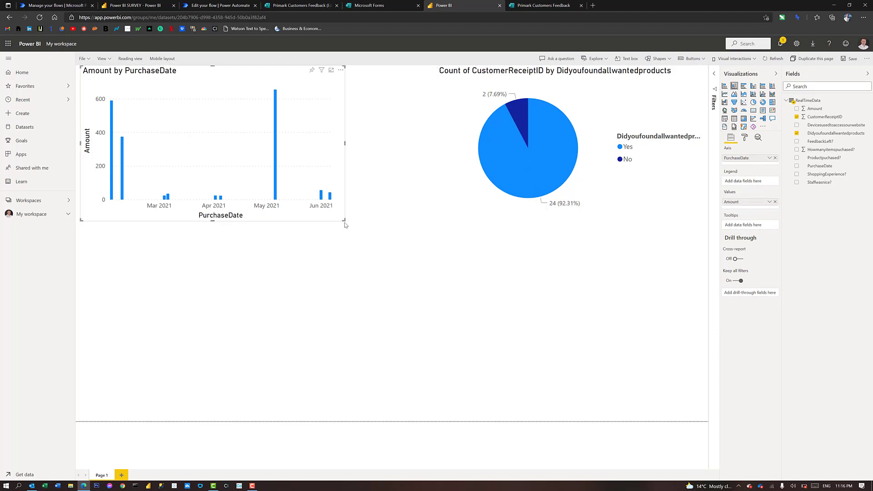
Widen the bar chart, enlarge the pie chart, and keep the pie's data labels on
{"action": "left_click_drag", "start_coordinate": [363, 226], "coordinate": [399, 231]}
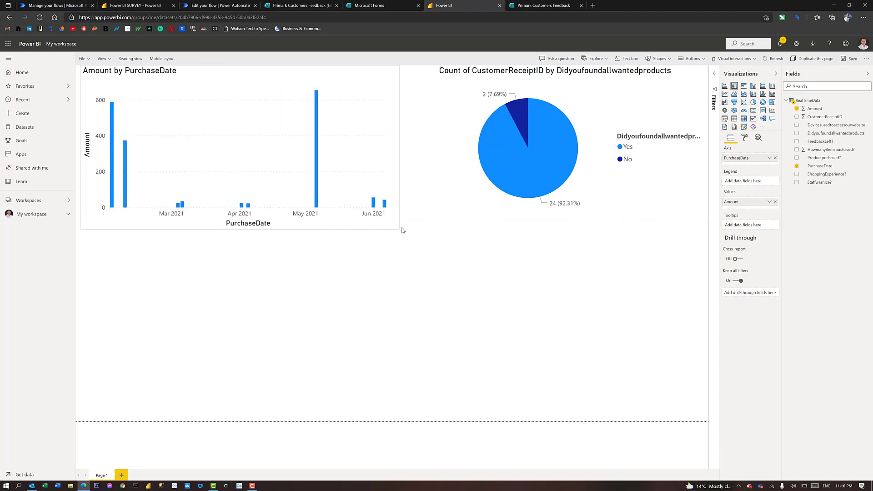
{"action": "left_click", "coordinate": [437, 222]}
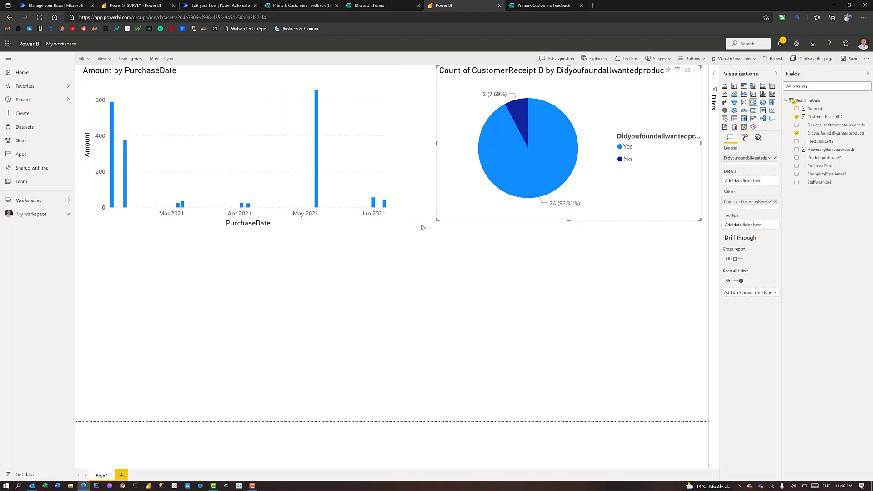
{"action": "left_click_drag", "start_coordinate": [422, 227], "coordinate": [410, 230]}
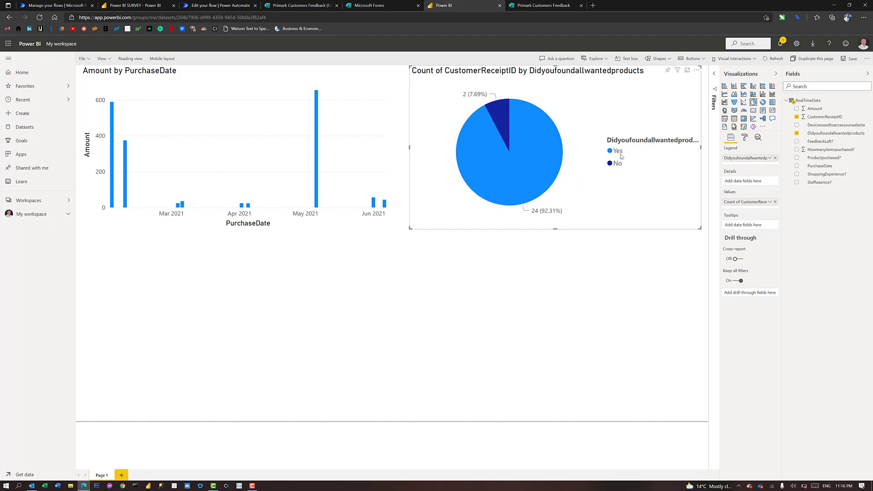
{"action": "left_click", "coordinate": [744, 139]}
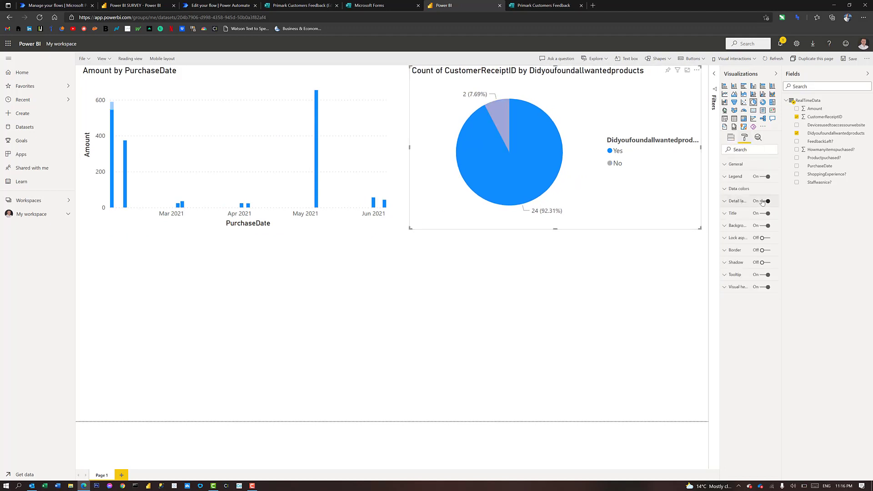
{"action": "left_click", "coordinate": [762, 202]}
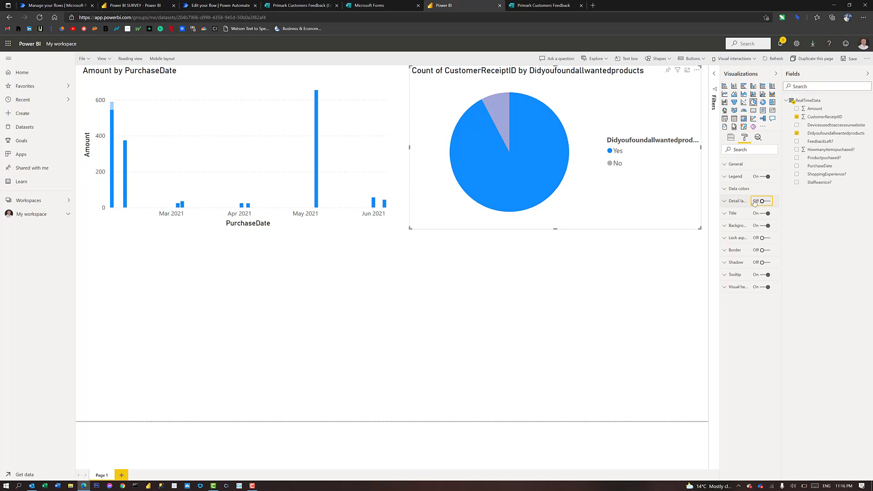
{"action": "left_click", "coordinate": [736, 203]}
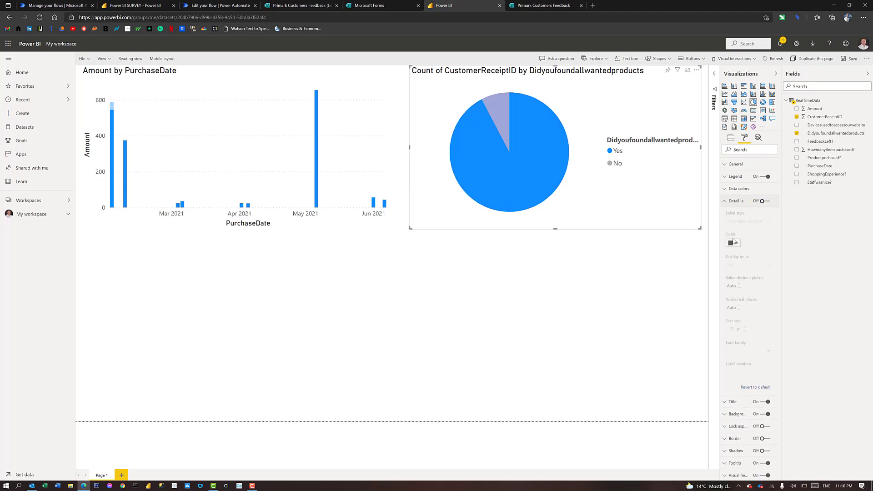
{"action": "left_click", "coordinate": [763, 201]}
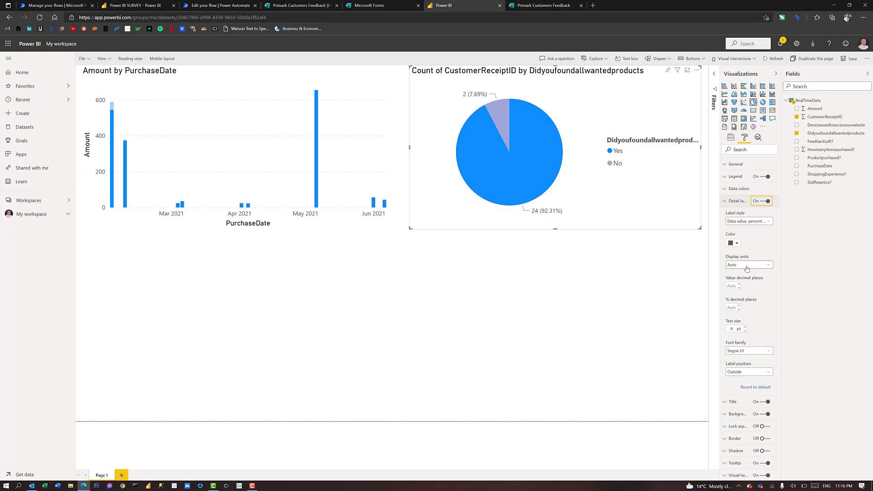
{"action": "left_click", "coordinate": [732, 203]}
{"action": "left_click", "coordinate": [732, 202]}
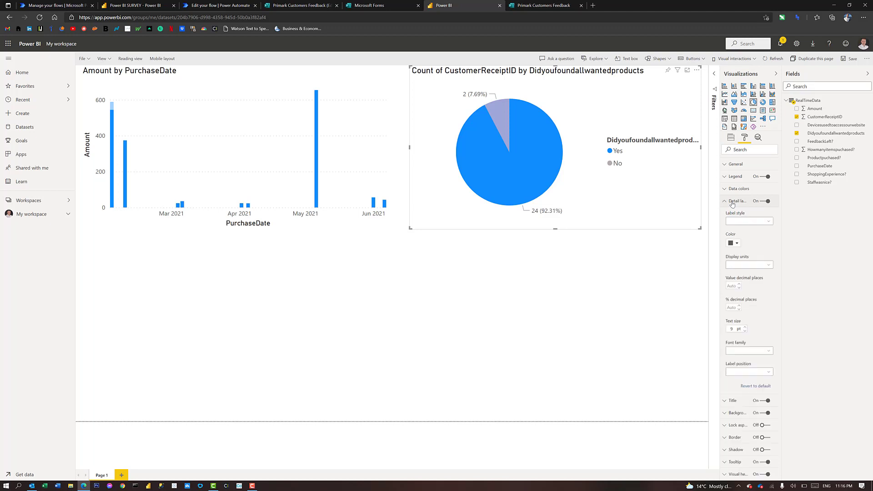
{"action": "left_click", "coordinate": [732, 202]}
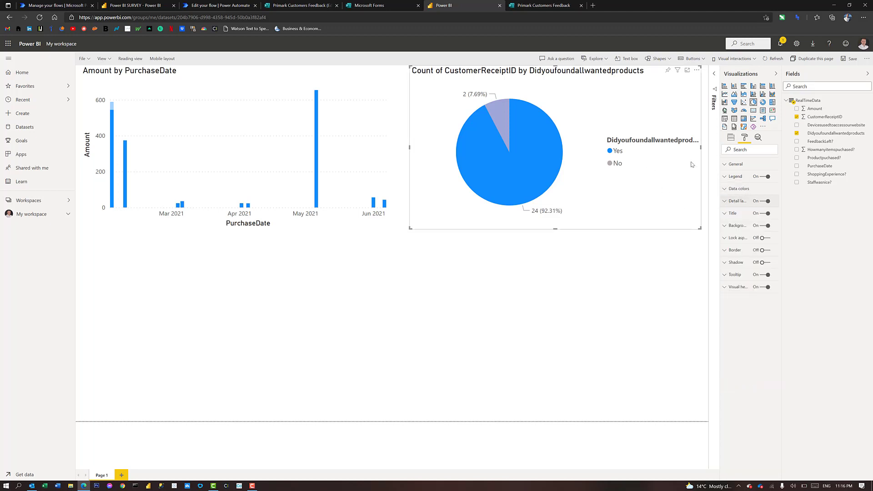
Clear the pie legend's heading so only Yes and No remain
{"action": "left_click", "coordinate": [732, 177]}
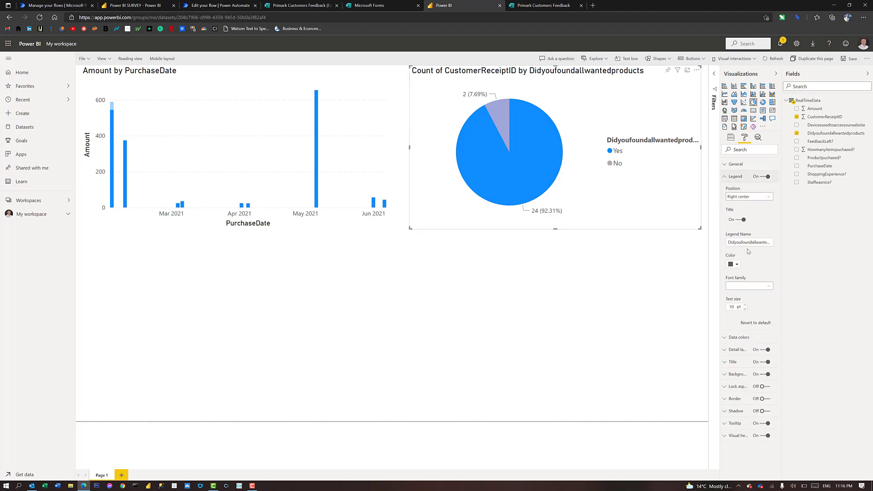
{"action": "left_click_drag", "start_coordinate": [728, 243], "coordinate": [820, 240]}
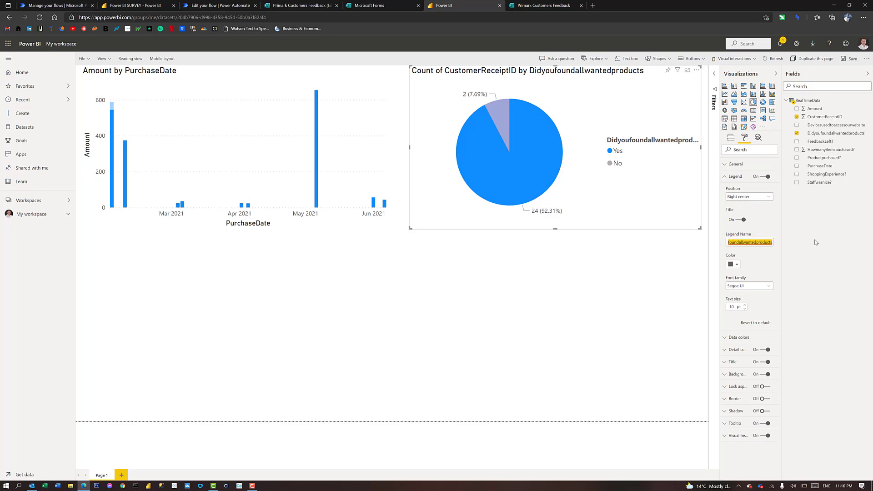
{"action": "type", "text": "D"}
{"action": "key", "text": "BackSpace"}
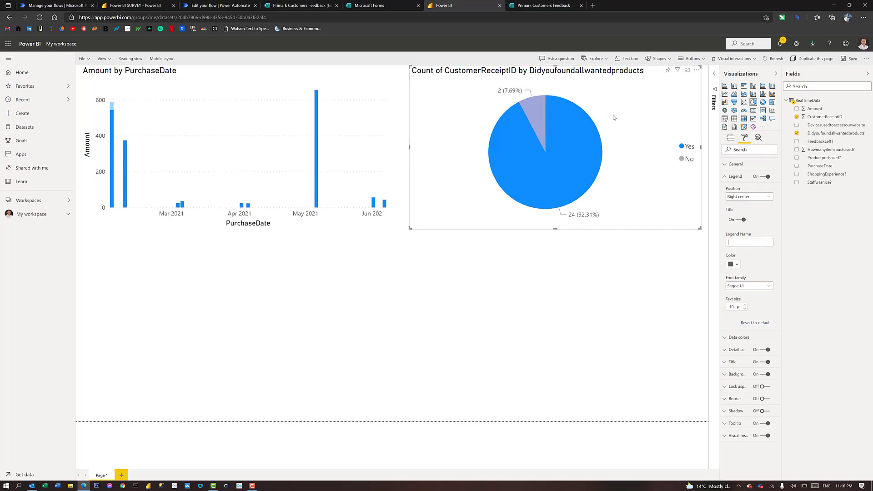
{"action": "left_click", "coordinate": [725, 177]}
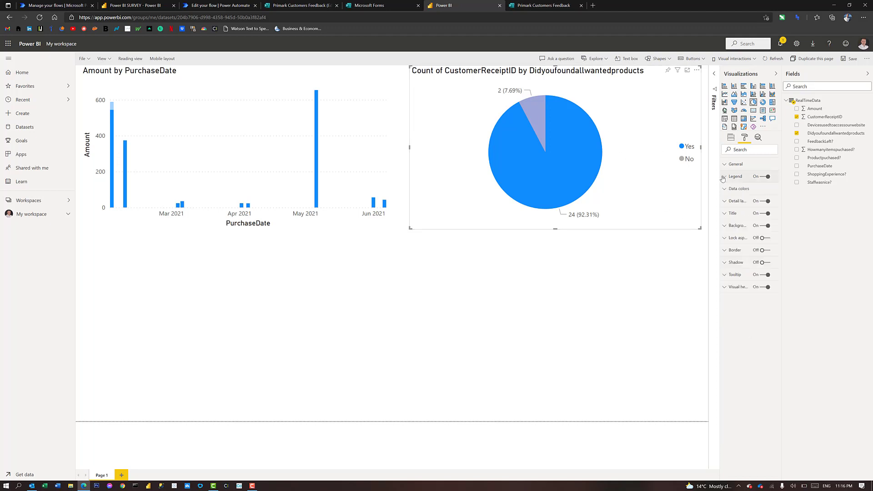
Retitle the pie chart 'Did you found all products?'
{"action": "left_click", "coordinate": [726, 215]}
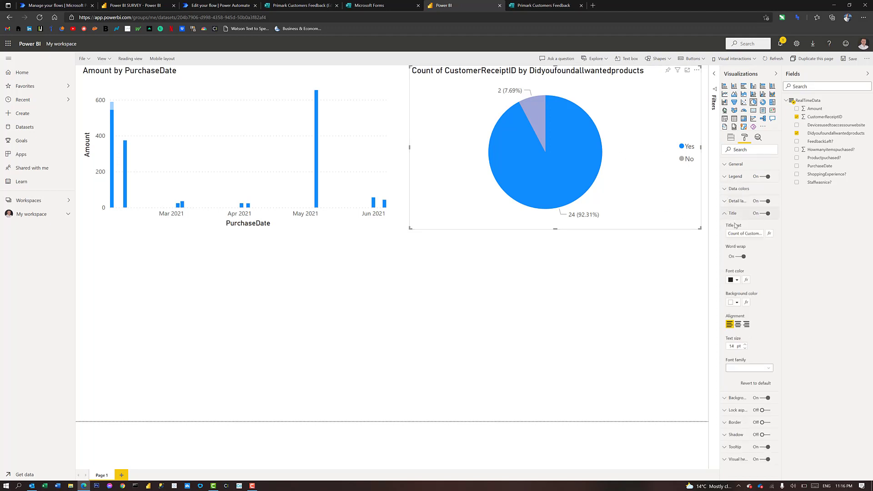
{"action": "left_click_drag", "start_coordinate": [728, 234], "coordinate": [851, 236]}
{"action": "key", "text": "Caps_Lock"}
{"action": "type", "text": "Di"}
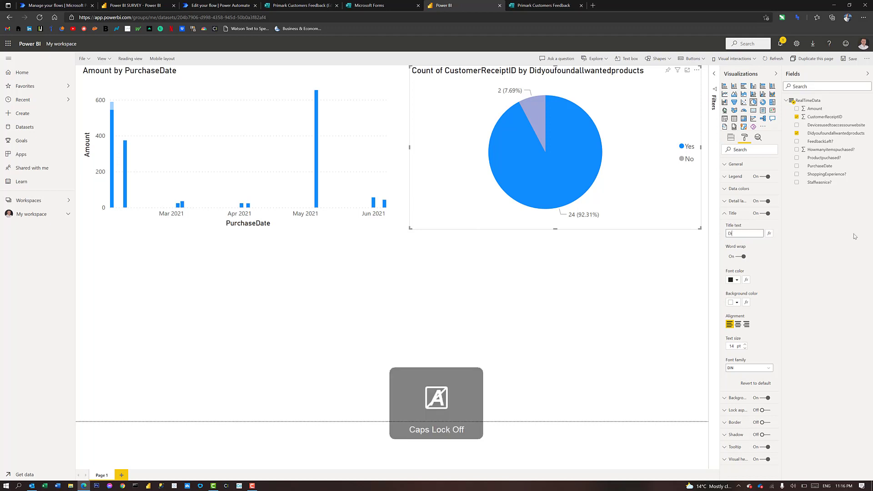
{"action": "type", "text": "d you"}
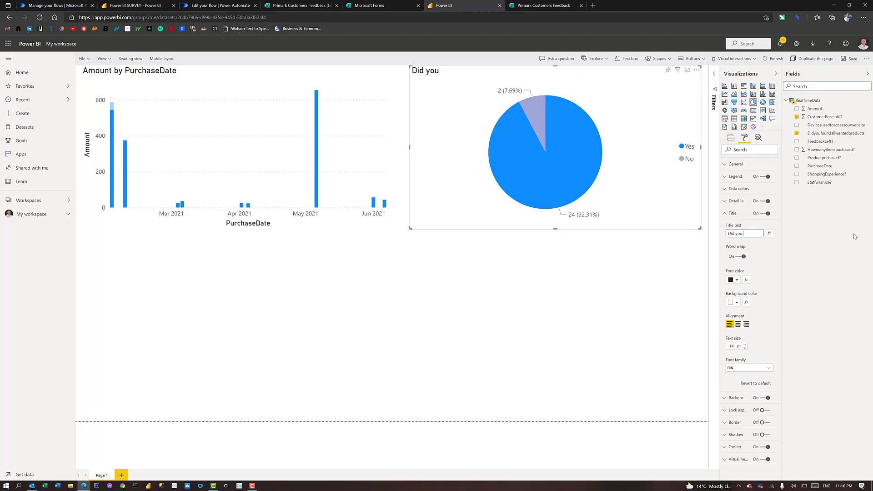
{"action": "type", "text": " found all products?"}
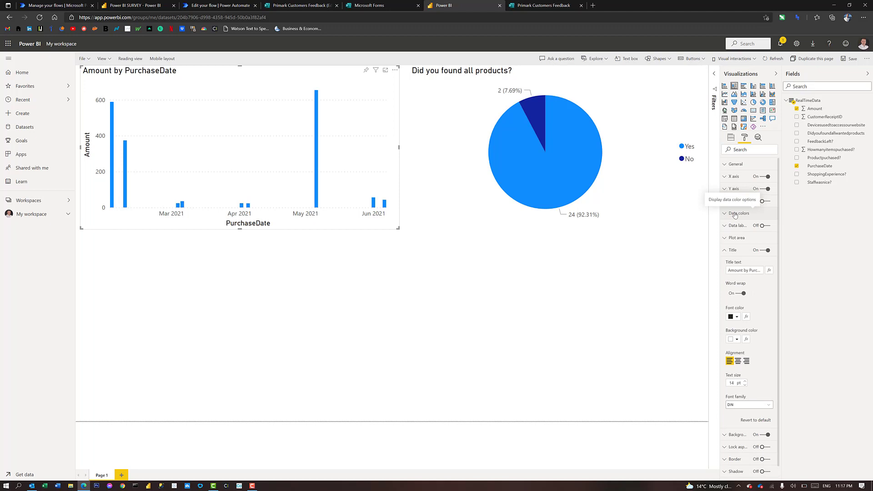
Hide the bar chart's Y axis and remove both the Amount and PurchaseDate axis titles
{"action": "left_click", "coordinate": [739, 190]}
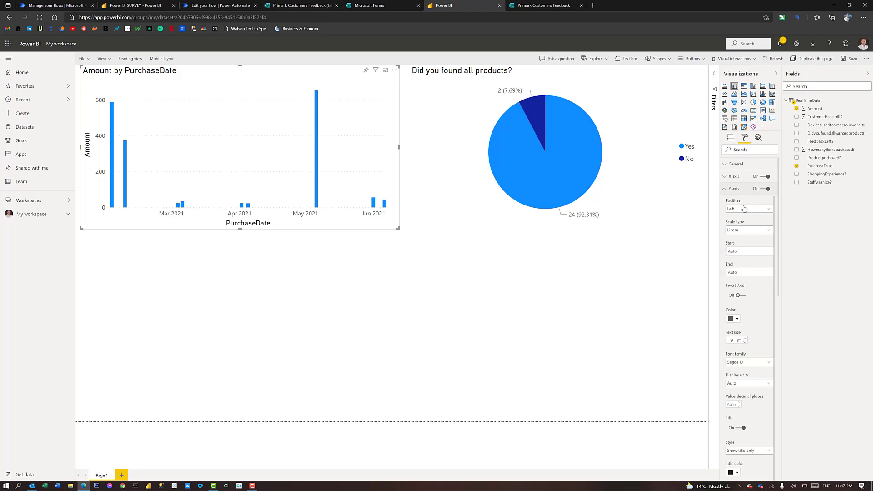
{"action": "left_click", "coordinate": [762, 191]}
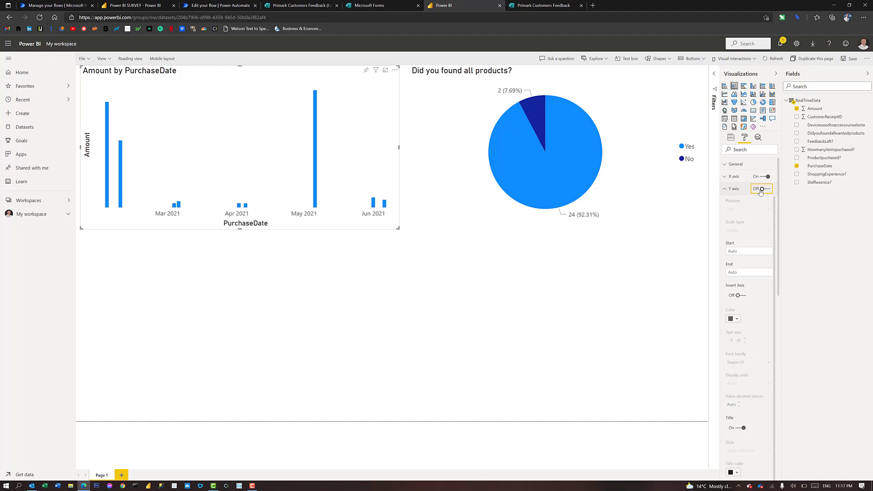
{"action": "left_click", "coordinate": [729, 191]}
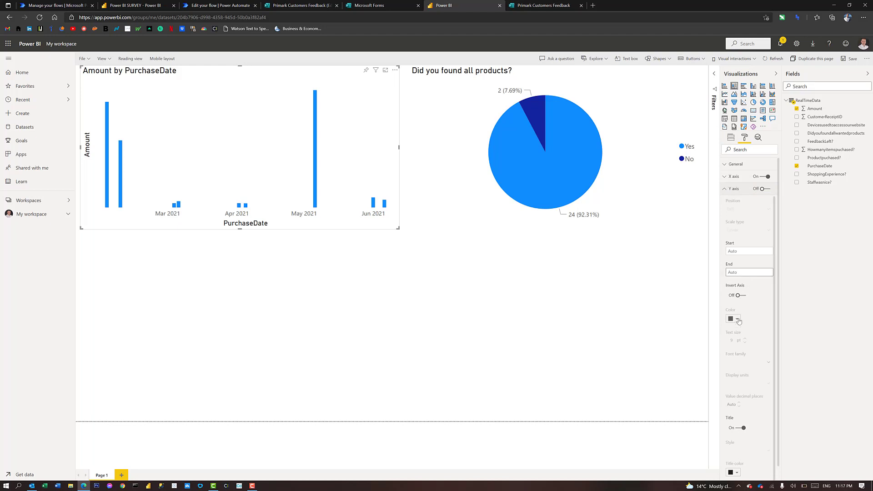
{"action": "scroll", "coordinate": [741, 272], "scroll_direction": "down", "scroll_amount": 1}
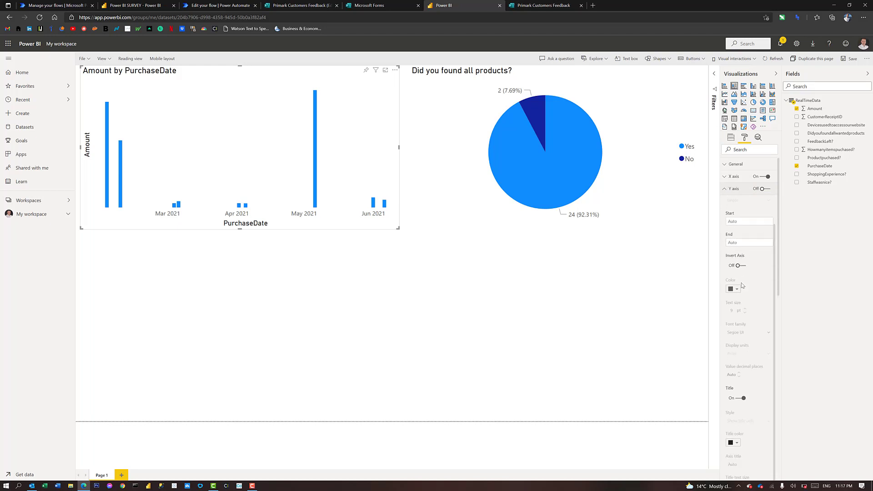
{"action": "left_click", "coordinate": [742, 398]}
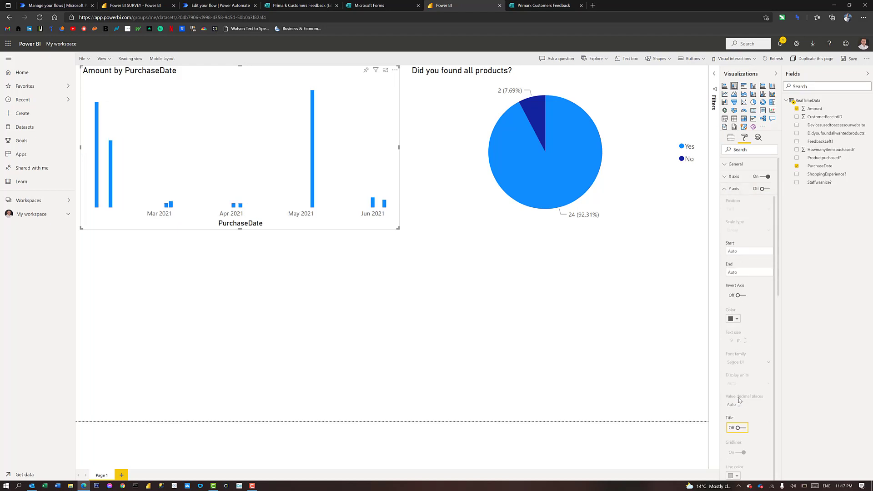
{"action": "left_click", "coordinate": [735, 190]}
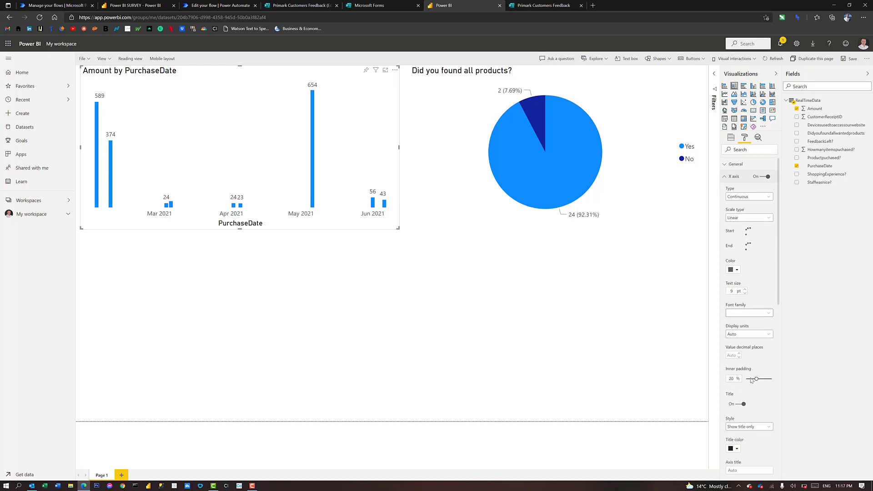
{"action": "left_click", "coordinate": [739, 416]}
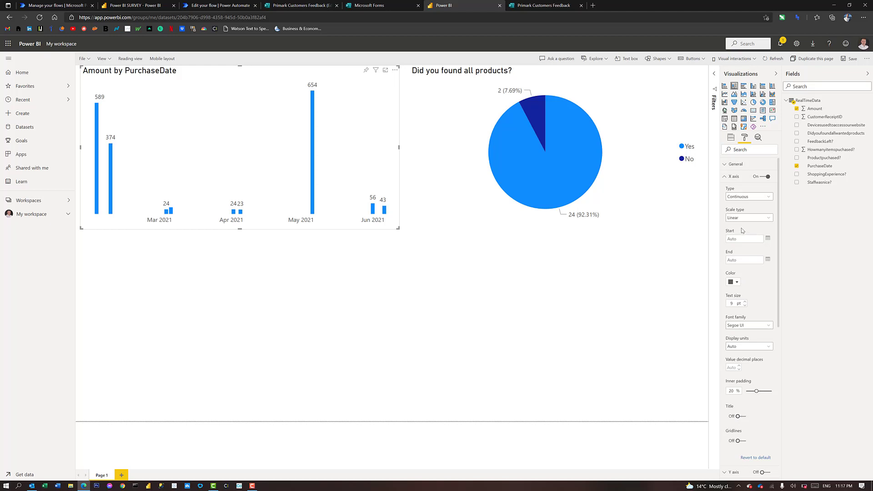
{"action": "left_click", "coordinate": [732, 178]}
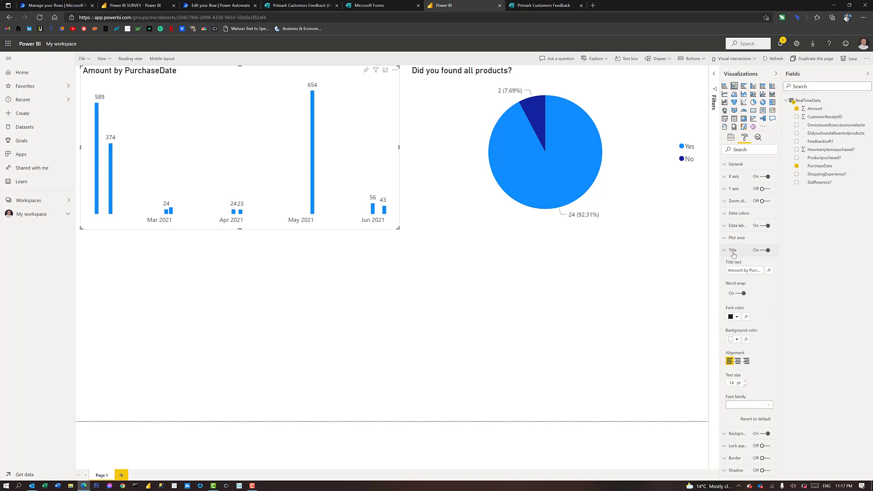
Change the column chart's title from 'Amount by PurchaseDate' to 'Sales by Date'
{"action": "left_click_drag", "start_coordinate": [729, 270], "coordinate": [797, 269]}
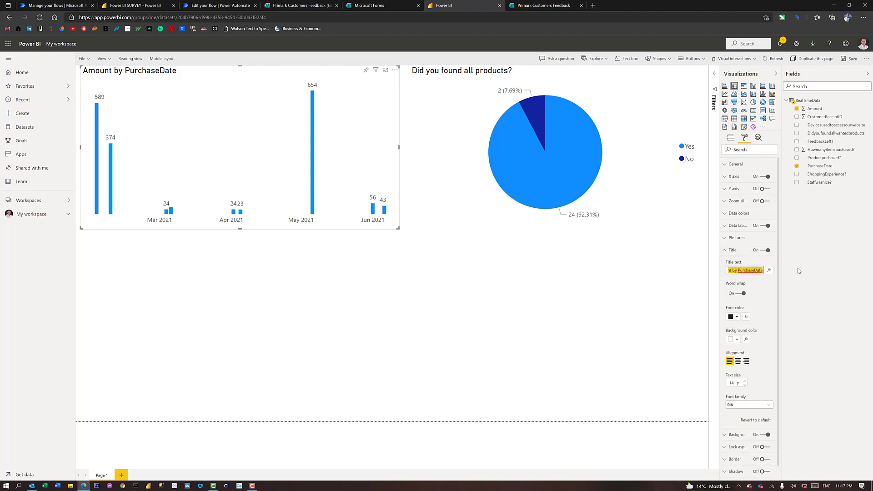
{"action": "key", "text": "Caps_Lock"}
{"action": "type", "text": "S"}
{"action": "key", "text": "Caps_Lock"}
{"action": "type", "text": "ales"}
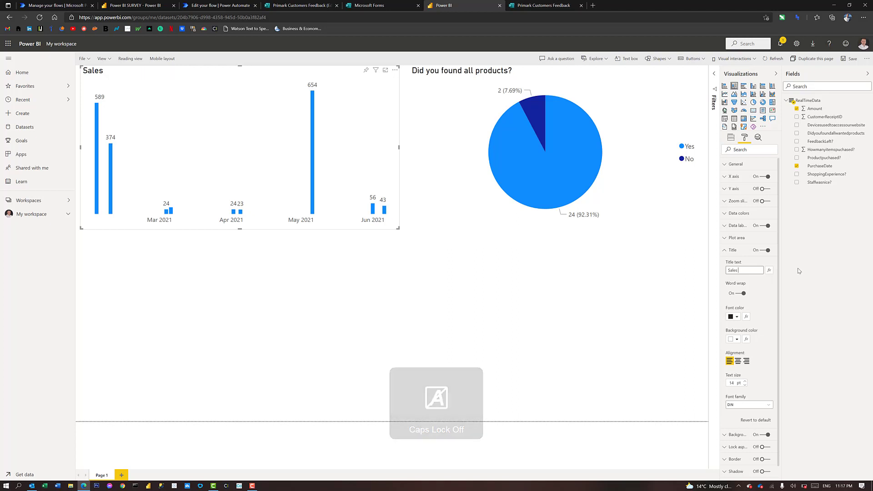
{"action": "type", "text": "by Date"}
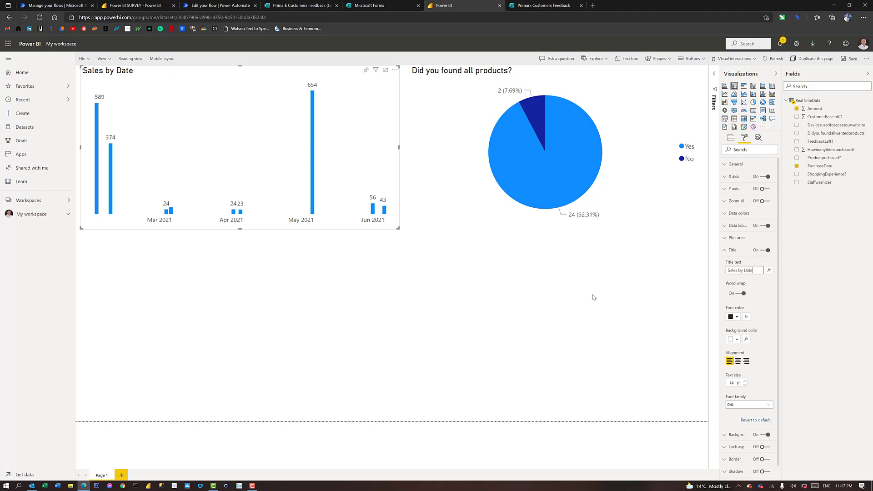
{"action": "left_click", "coordinate": [609, 302]}
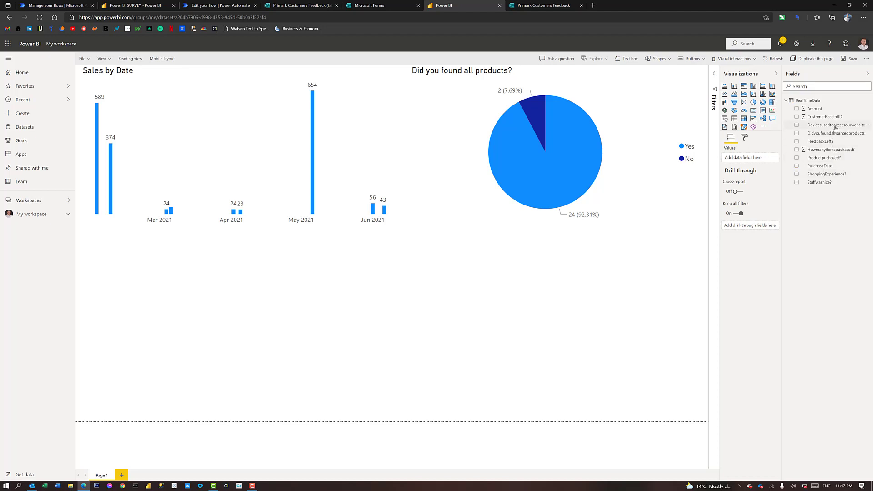
Add a bar chart plotting CustomerReceiptID by Devicesusedtoaccessourwebsite
{"action": "left_click_drag", "start_coordinate": [835, 128], "coordinate": [729, 163]}
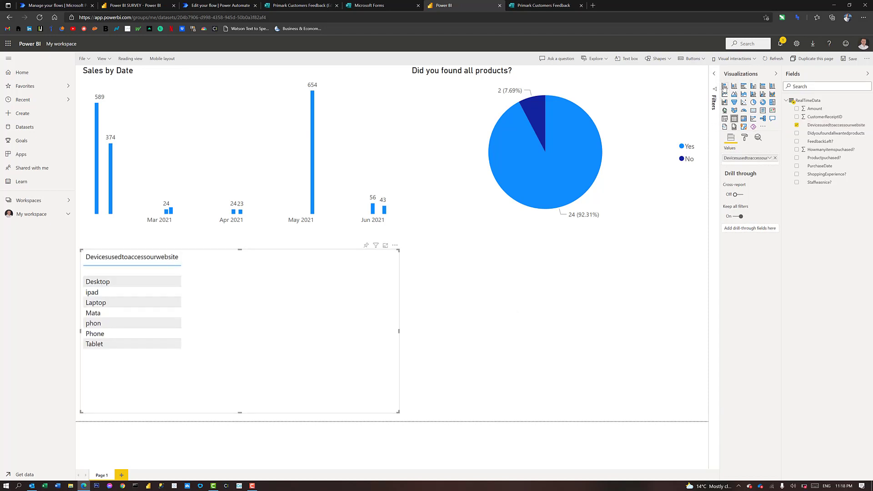
{"action": "left_click", "coordinate": [724, 87]}
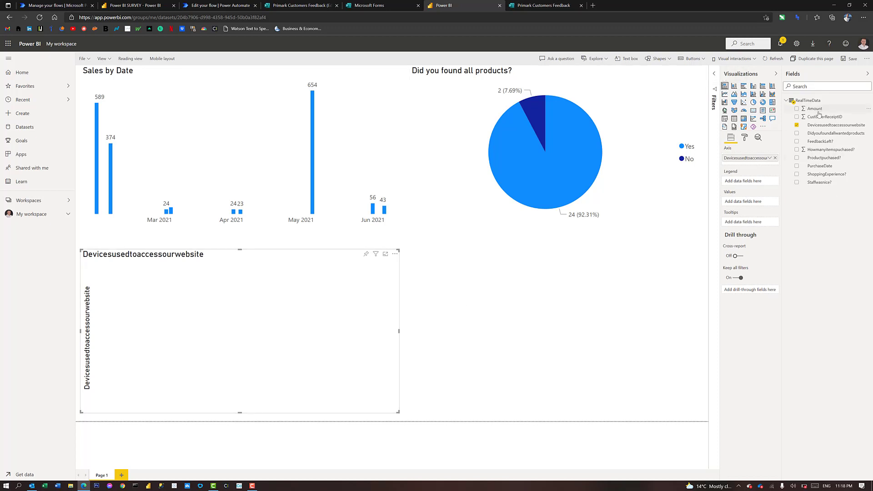
{"action": "left_click_drag", "start_coordinate": [823, 117], "coordinate": [738, 201]}
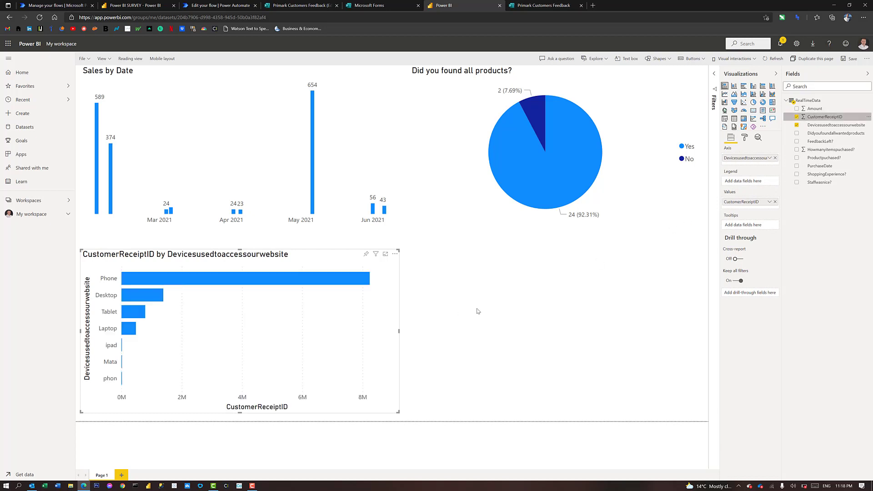
Filter the device bar chart on Devicesusedtoaccessourwebsite to exclude the Mata and phon entries
{"action": "left_click", "coordinate": [713, 79]}
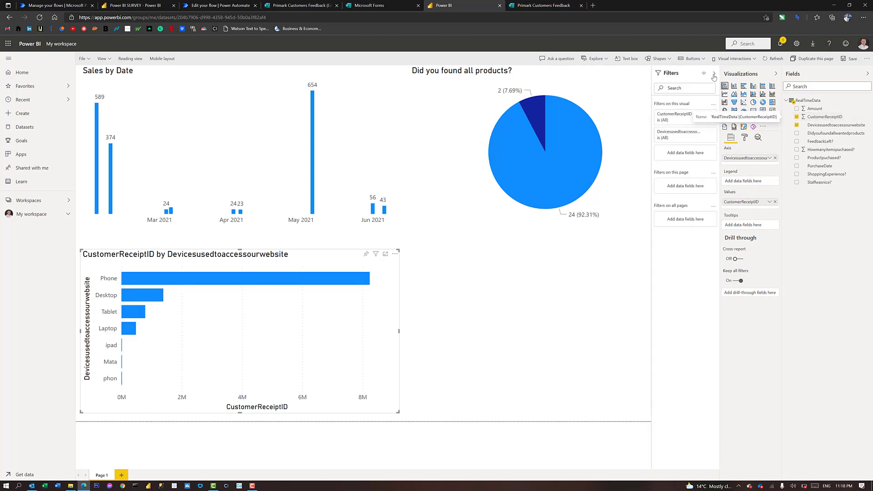
{"action": "left_click", "coordinate": [674, 138]}
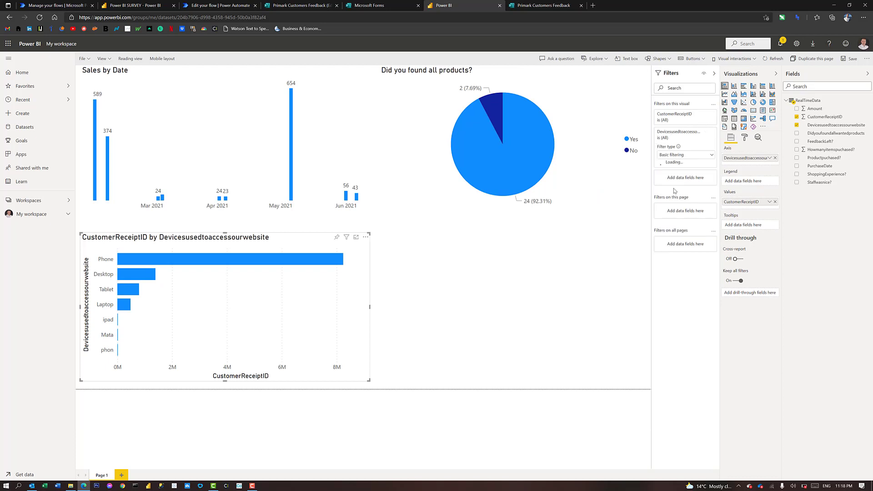
{"action": "scroll", "coordinate": [666, 193], "scroll_direction": "down", "scroll_amount": 1}
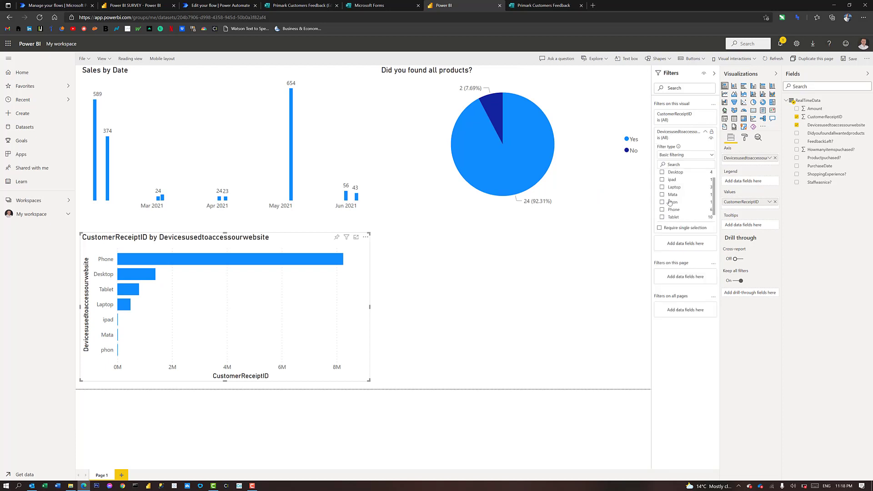
{"action": "left_click", "coordinate": [662, 194]}
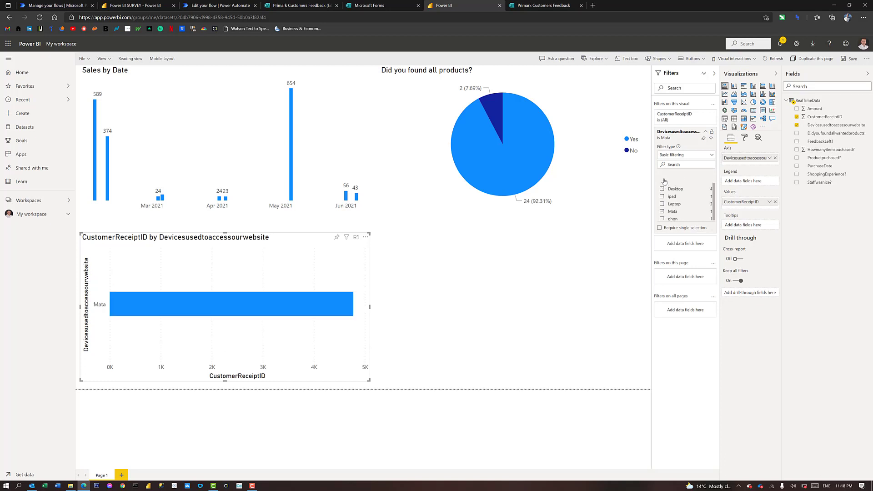
{"action": "scroll", "coordinate": [662, 184], "scroll_direction": "up", "scroll_amount": 1}
{"action": "left_click", "coordinate": [662, 174]}
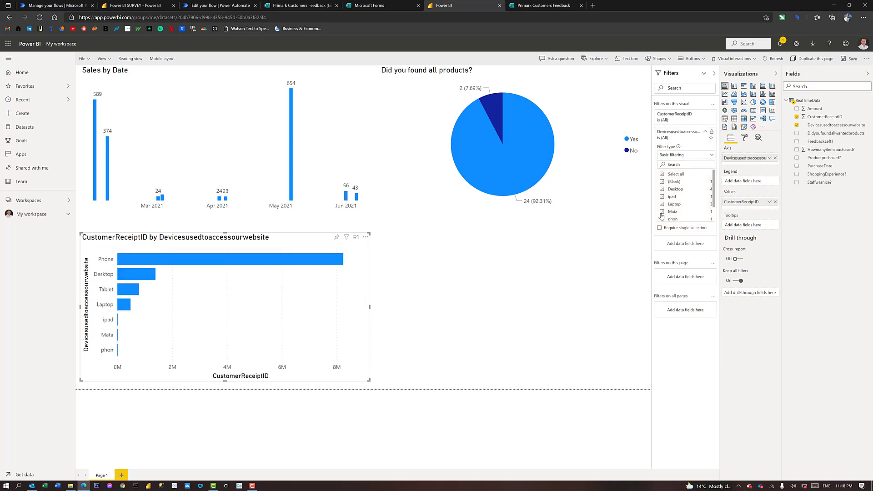
{"action": "left_click", "coordinate": [662, 209]}
{"action": "scroll", "coordinate": [682, 211], "scroll_direction": "down", "scroll_amount": 1}
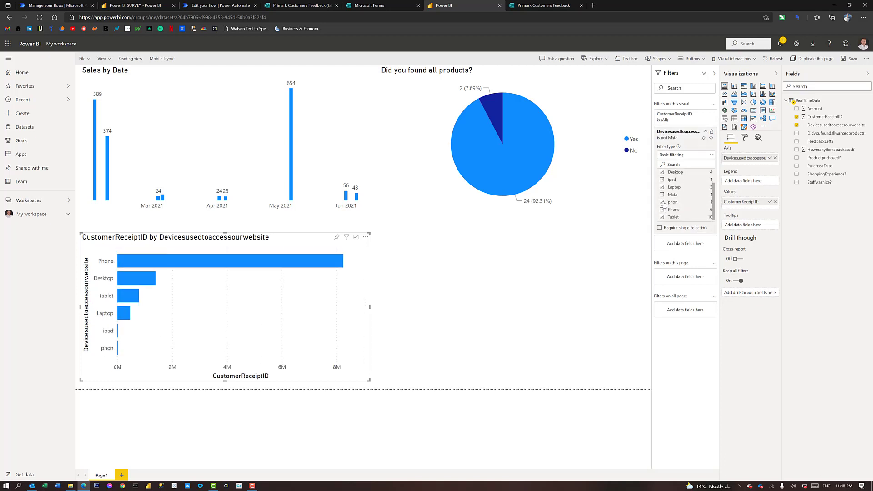
{"action": "left_click", "coordinate": [662, 202]}
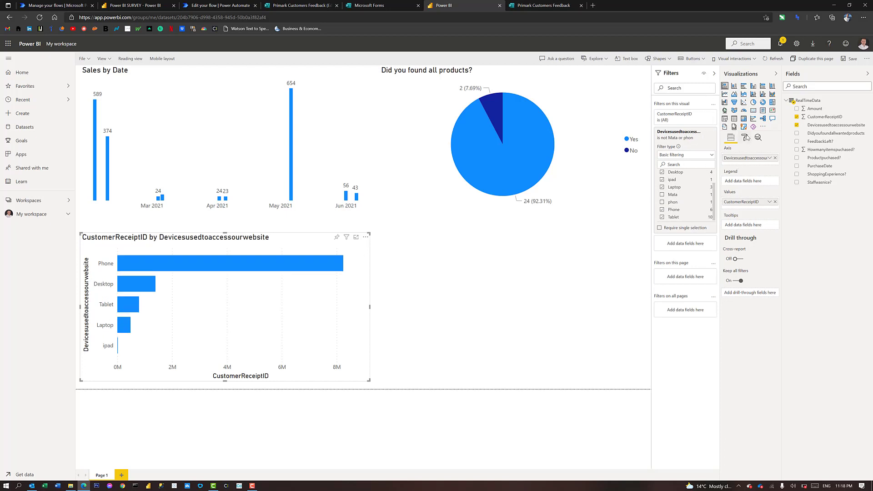
{"action": "left_click", "coordinate": [746, 137]}
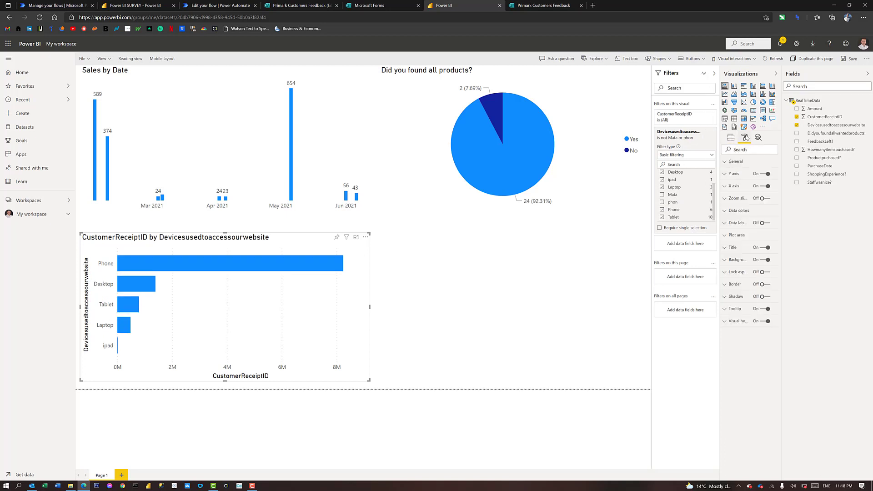
Turn on data labels for the device bars, remove the Y axis title, and hide the X axis
{"action": "left_click", "coordinate": [767, 225]}
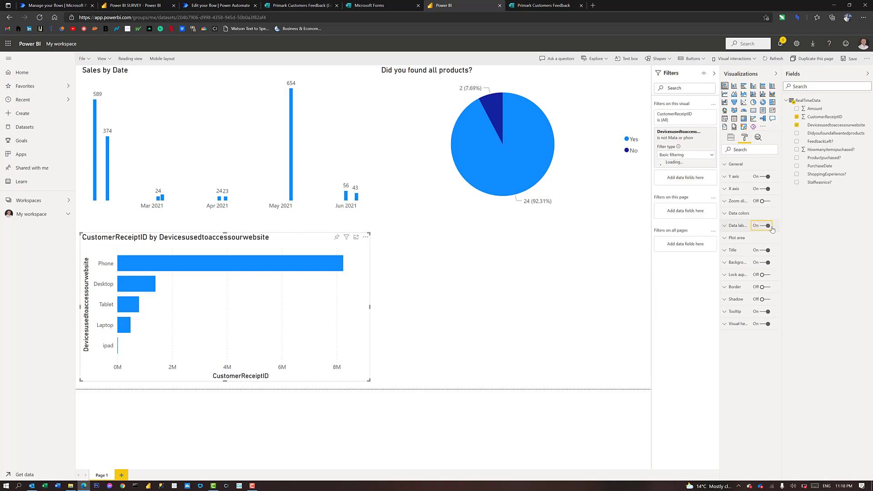
{"action": "left_click", "coordinate": [736, 226]}
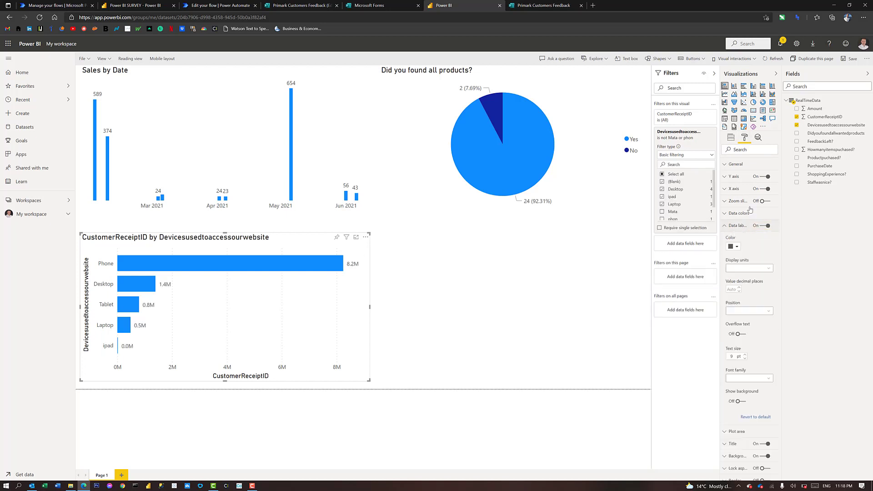
{"action": "left_click", "coordinate": [762, 177]}
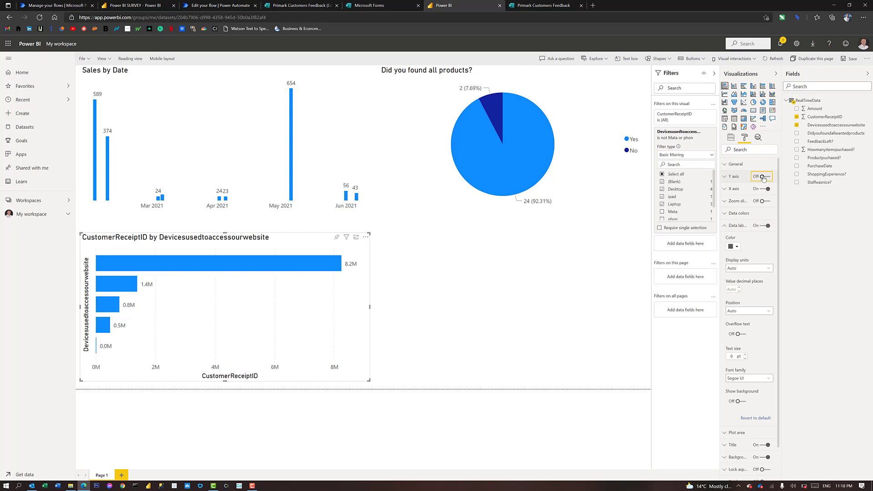
{"action": "left_click", "coordinate": [762, 177]}
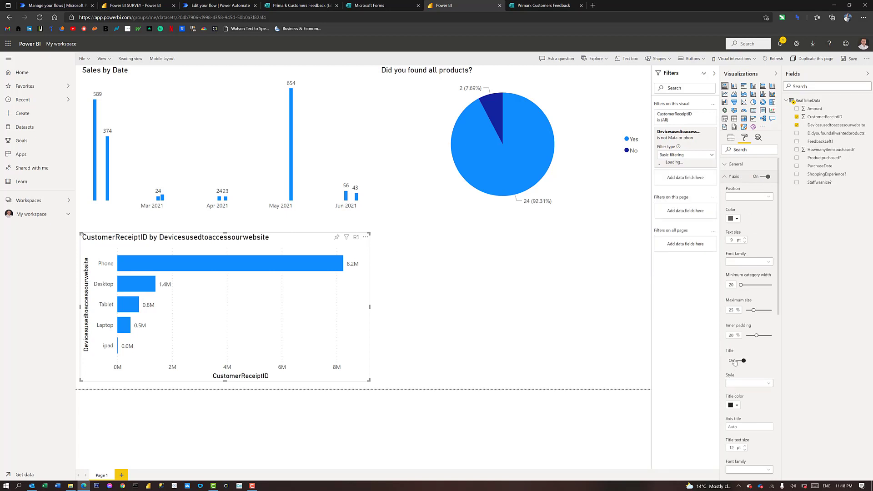
{"action": "left_click", "coordinate": [735, 361]}
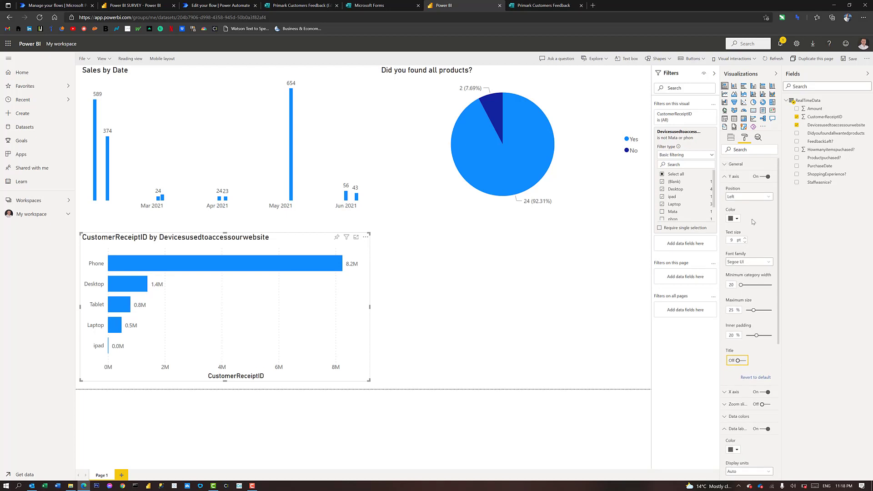
{"action": "left_click", "coordinate": [736, 178]}
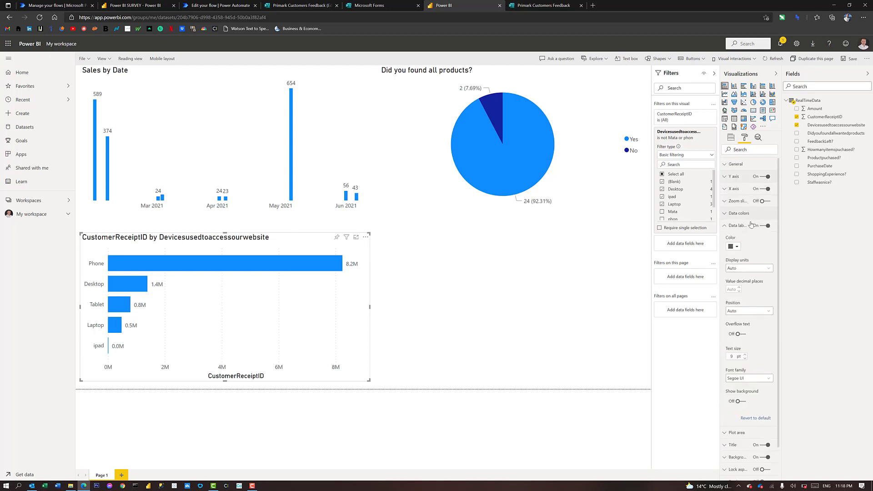
{"action": "left_click", "coordinate": [758, 189]}
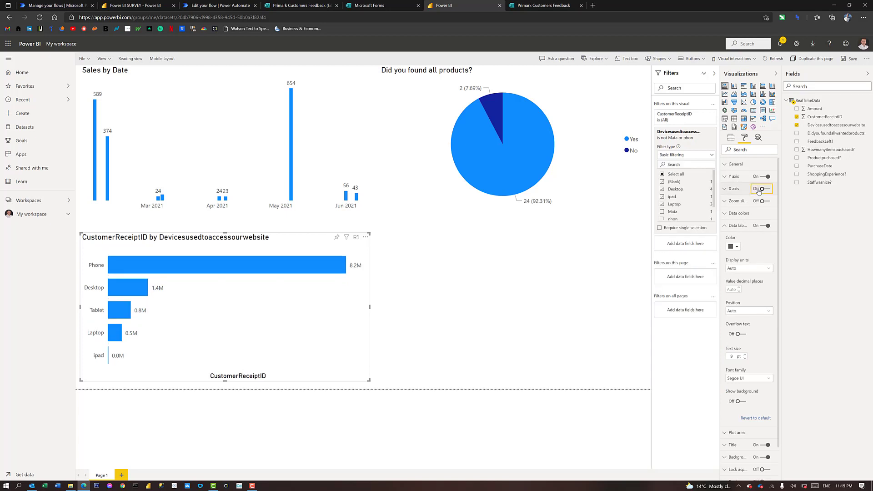
{"action": "left_click", "coordinate": [732, 226]}
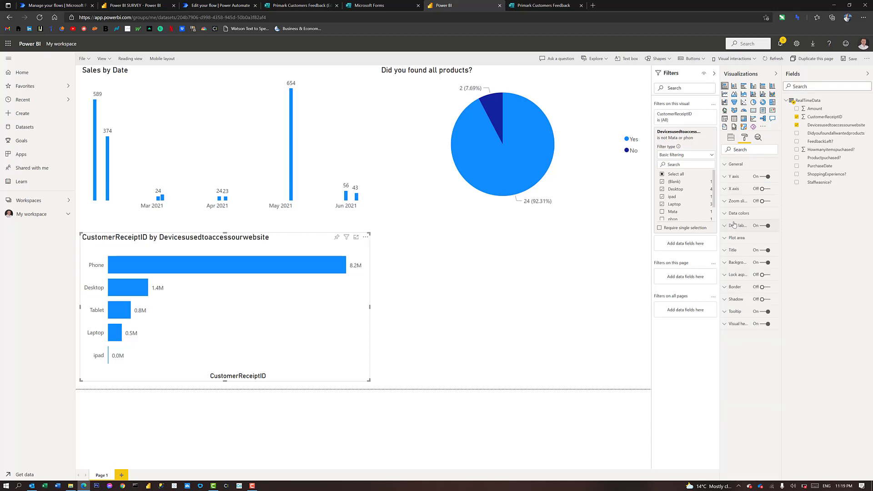
{"action": "left_click", "coordinate": [732, 250]}
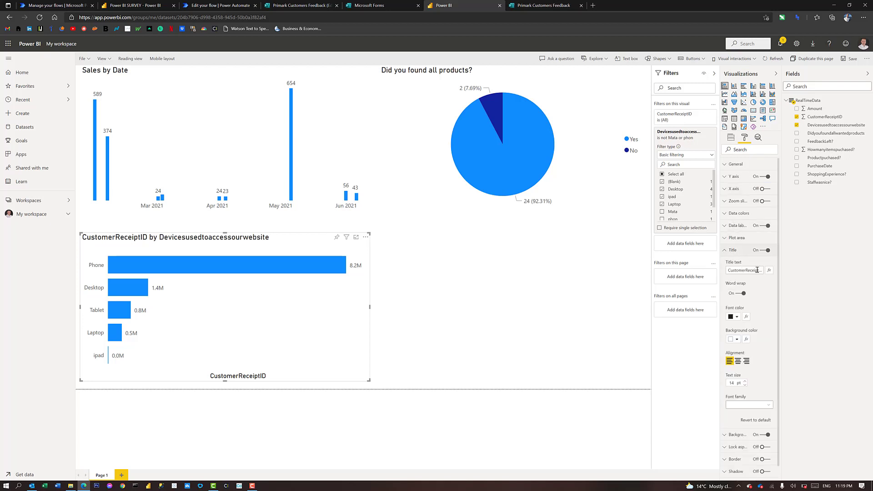
Retitle the device bar chart 'Devices used to do shopping'
{"action": "triple_click", "coordinate": [729, 270]}
{"action": "key", "text": "BackSpace"}
{"action": "type", "text": "D"}
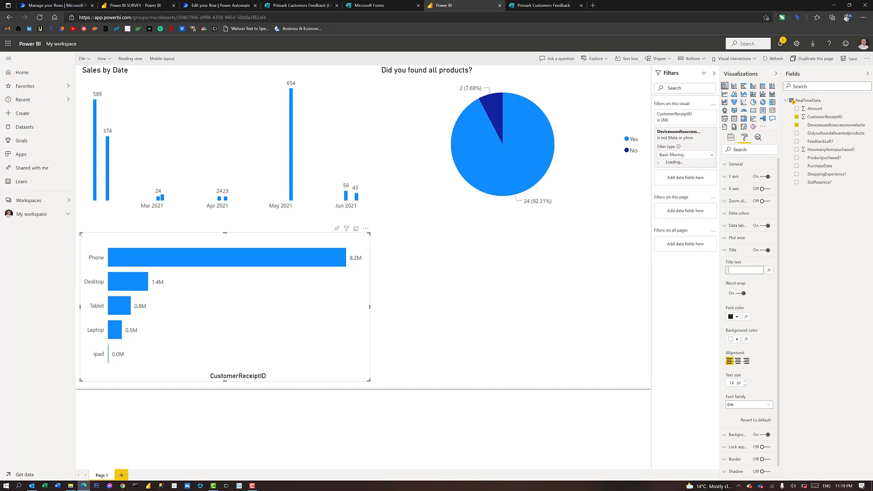
{"action": "key", "text": "Caps_Lock"}
{"action": "type", "text": "evices use"}
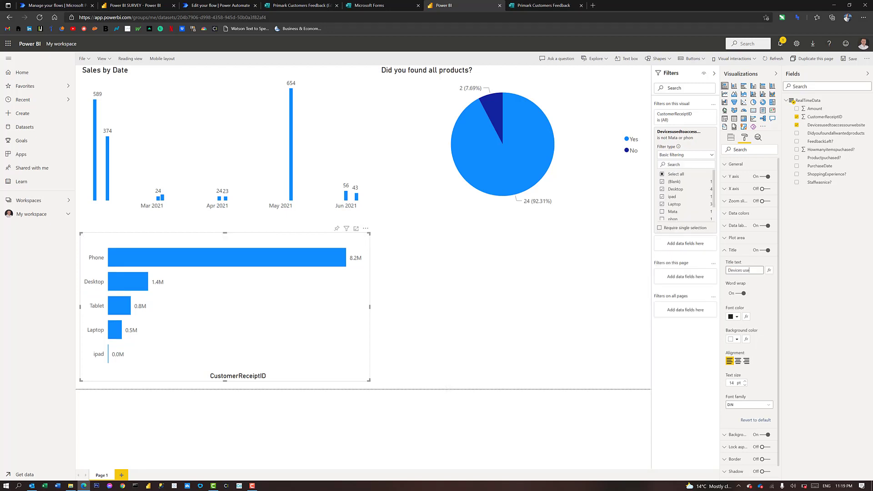
{"action": "type", "text": "d to shop"}
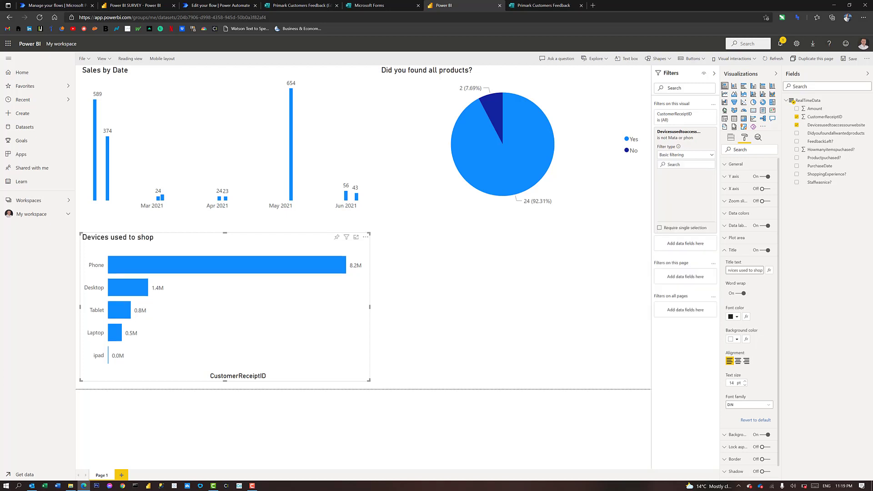
{"action": "key", "text": "Return"}
{"action": "type", "text": "do sho"}
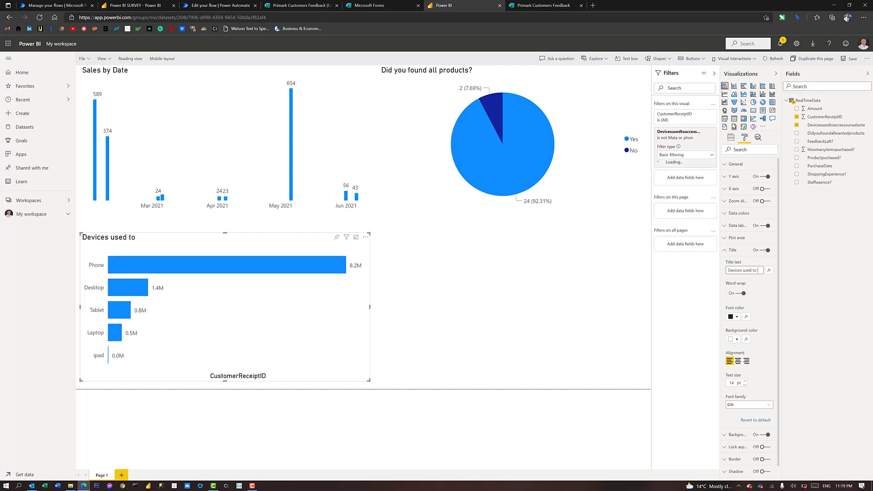
{"action": "type", "text": "pping"}
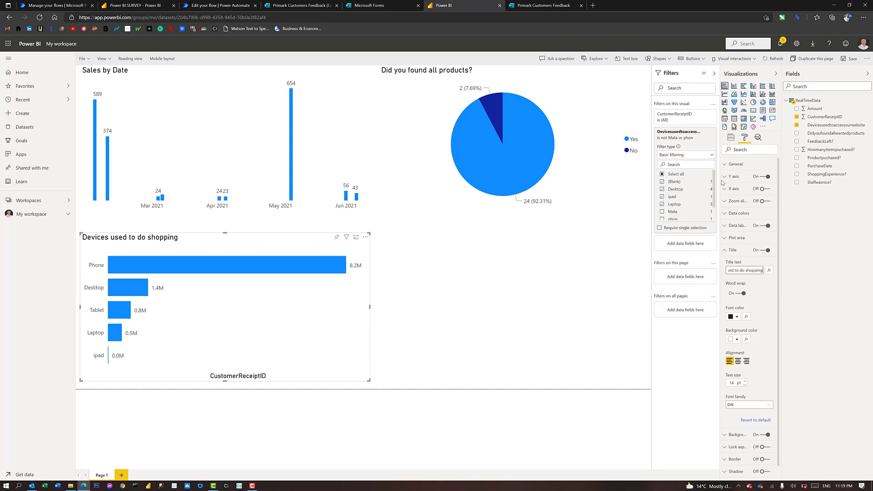
{"action": "left_click", "coordinate": [452, 149]}
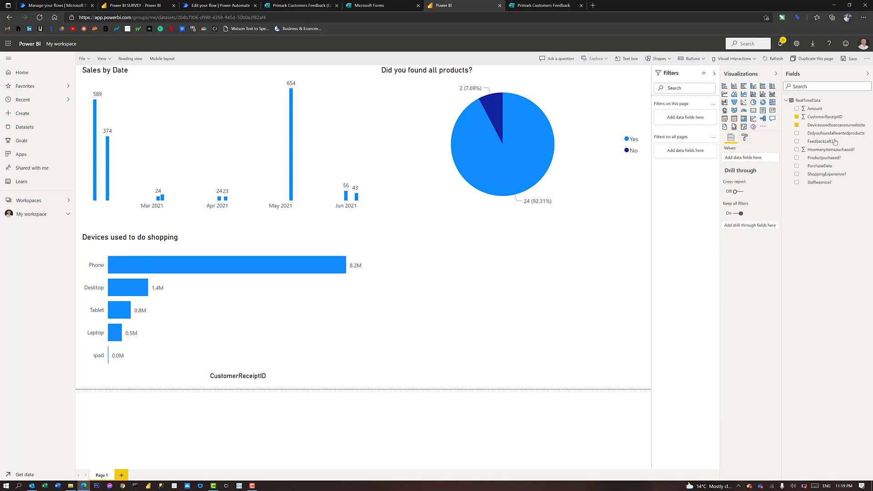
Create a pie chart with FeedbackLeft? as legend and CustomerReceiptID as values
{"action": "left_click_drag", "start_coordinate": [827, 144], "coordinate": [752, 105]}
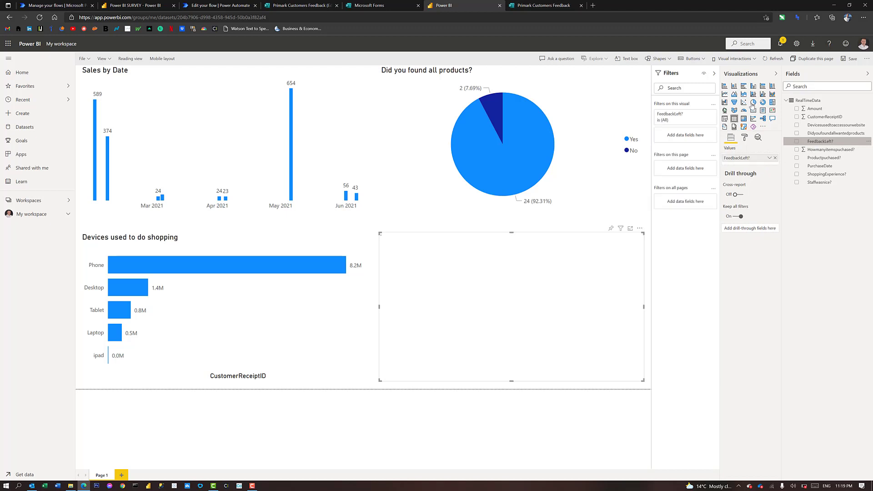
{"action": "left_click", "coordinate": [754, 103]}
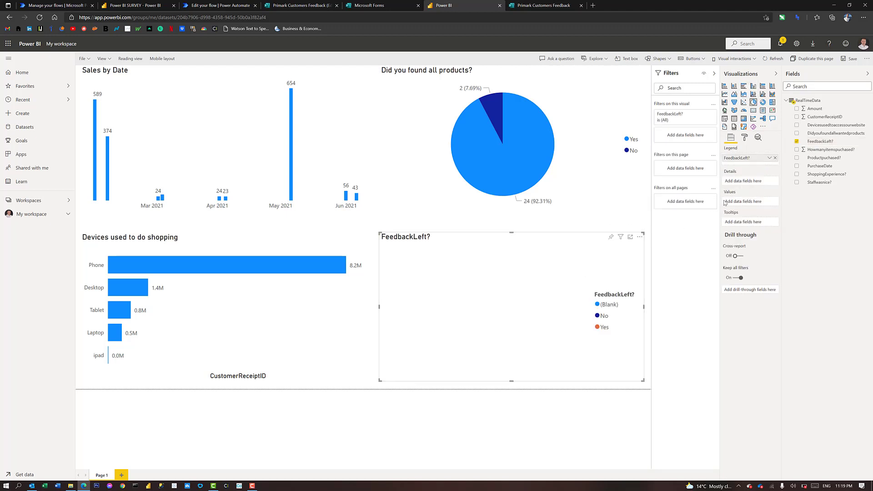
{"action": "left_click_drag", "start_coordinate": [809, 117], "coordinate": [749, 201]}
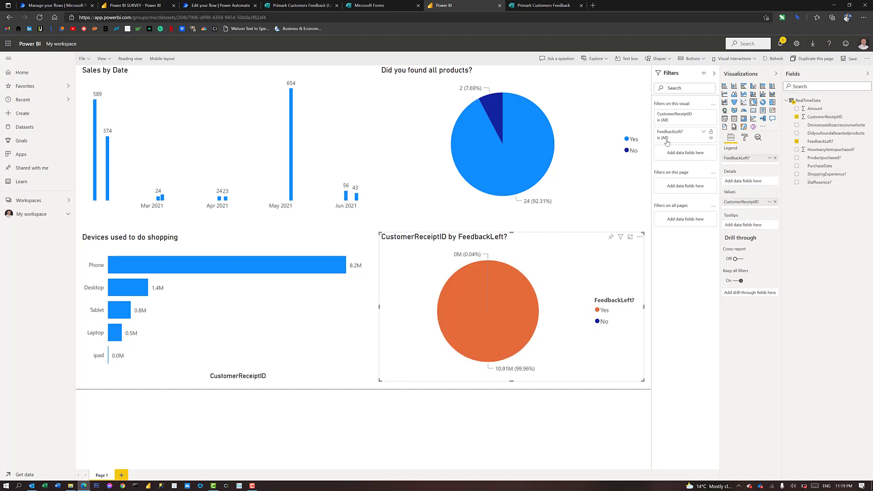
Filter out (Blank) FeedbackLeft? answers from the pie chart and collapse the Filters pane
{"action": "left_click", "coordinate": [668, 139]}
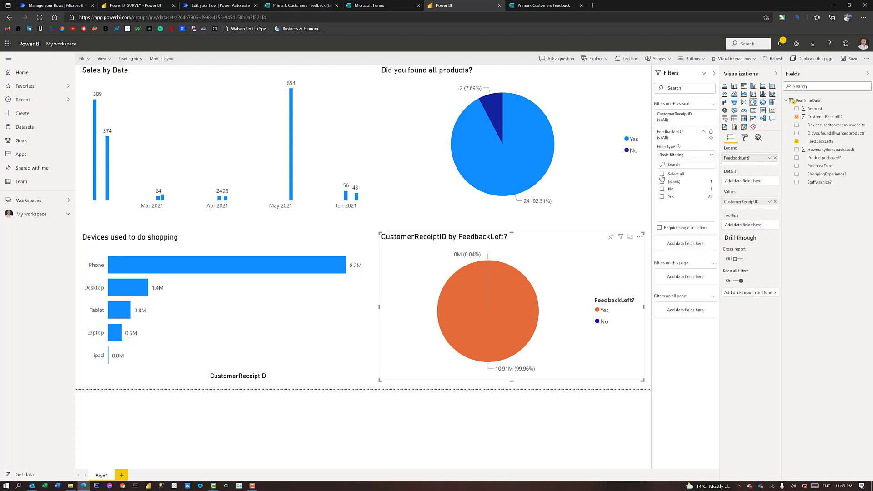
{"action": "left_click", "coordinate": [682, 181]}
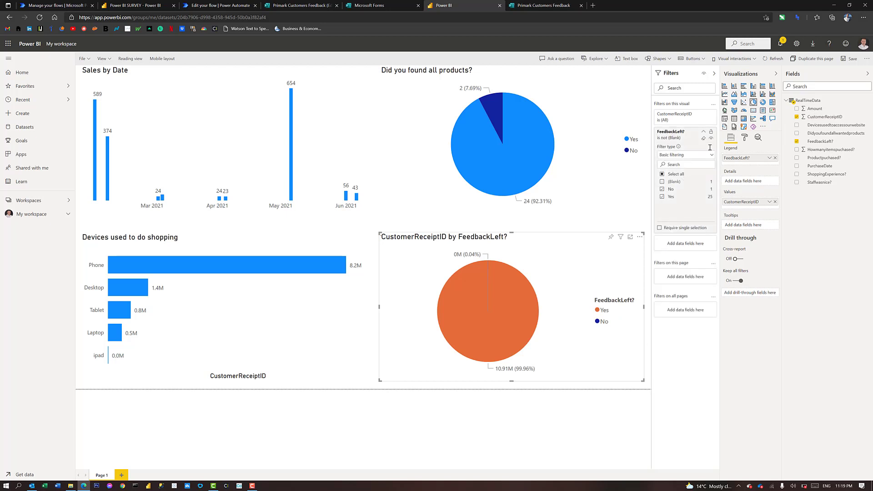
{"action": "left_click", "coordinate": [714, 74]}
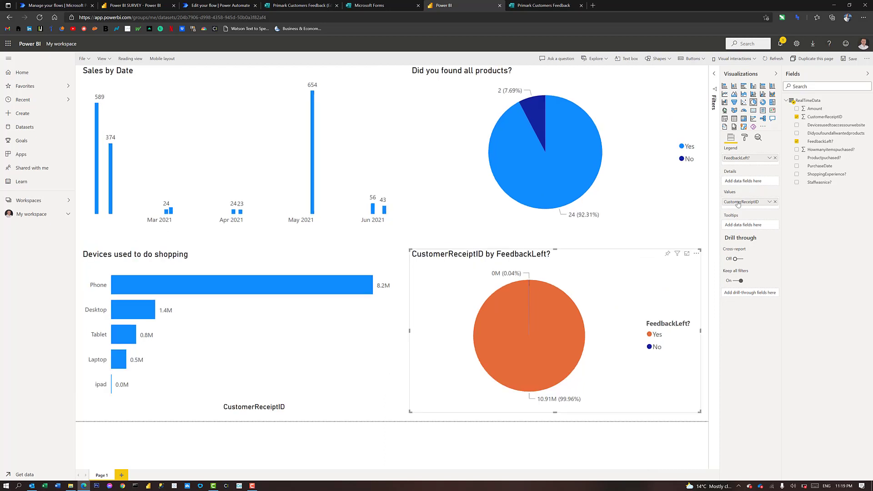
Set the pie's values to Count of CustomerReceiptID and clear the legend name
{"action": "right_click", "coordinate": [737, 204]}
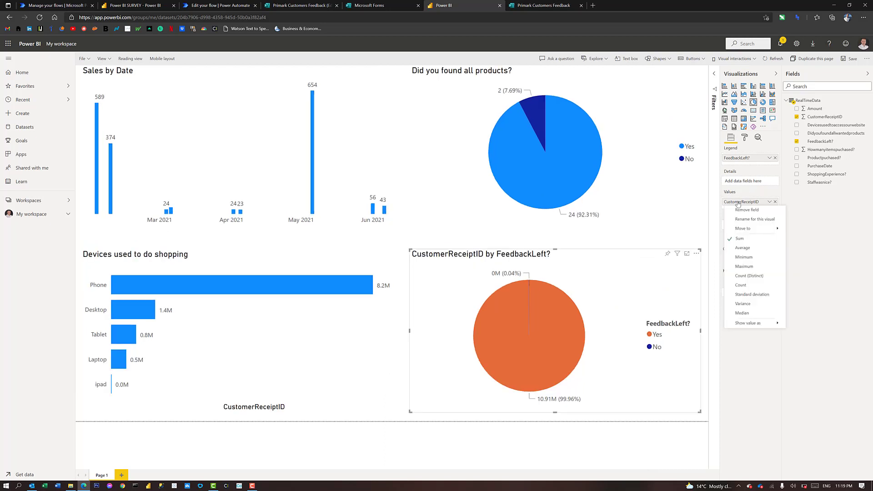
{"action": "left_click", "coordinate": [741, 285]}
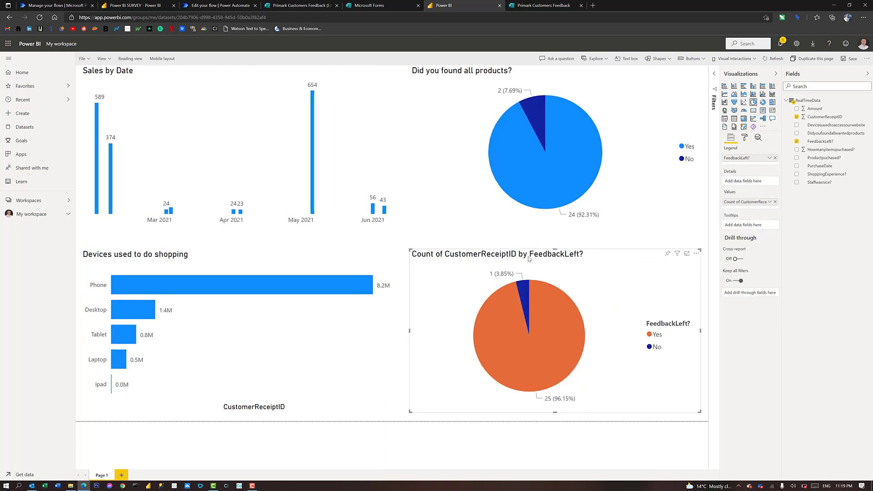
{"action": "left_click", "coordinate": [744, 138]}
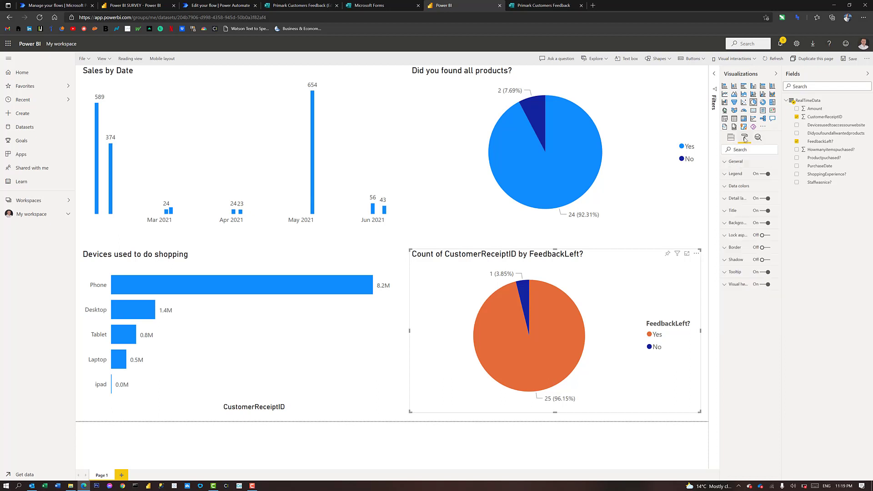
{"action": "left_click", "coordinate": [740, 205]}
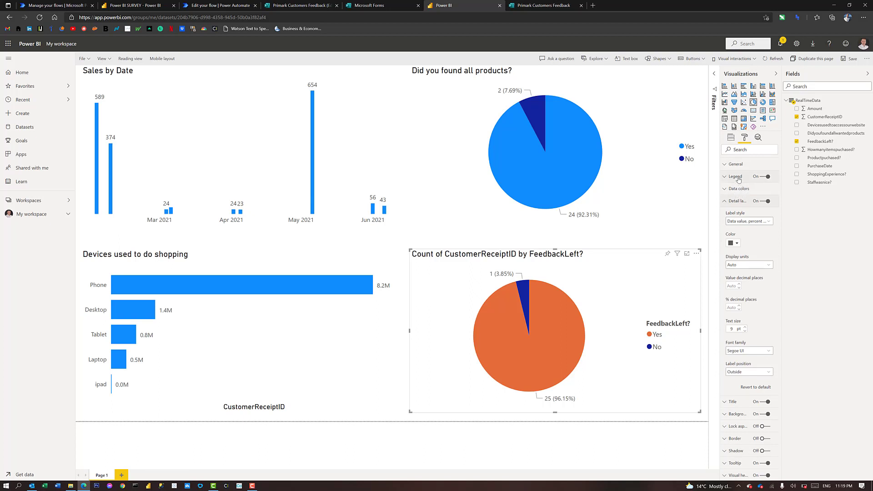
{"action": "left_click", "coordinate": [738, 178]}
{"action": "left_click_drag", "start_coordinate": [755, 242], "coordinate": [721, 239]}
{"action": "key", "text": "BackSpace"}
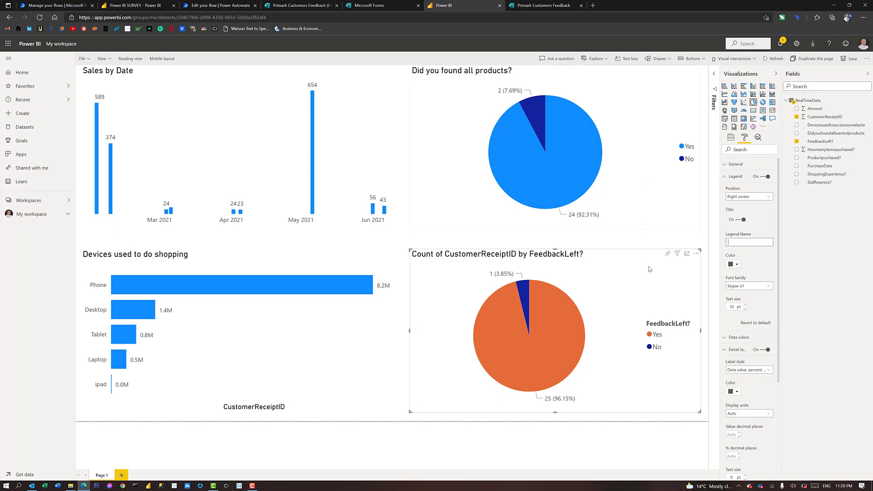
{"action": "left_click", "coordinate": [735, 176]}
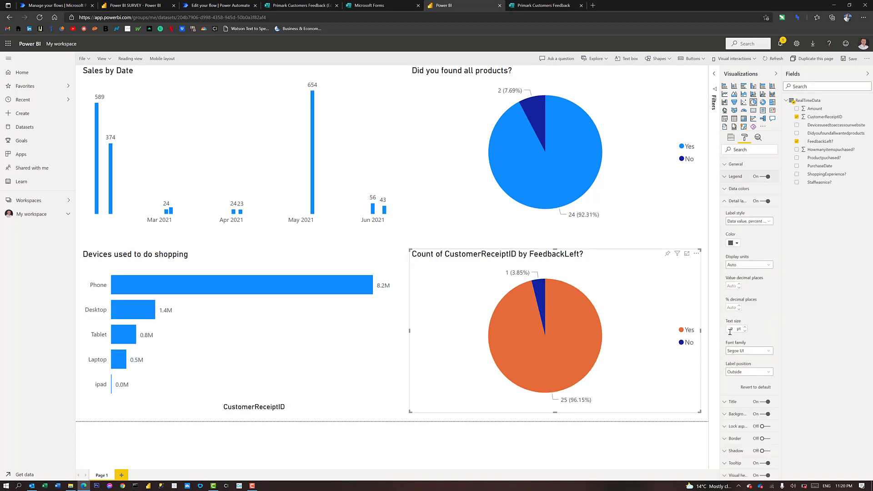
{"action": "left_click", "coordinate": [737, 203]}
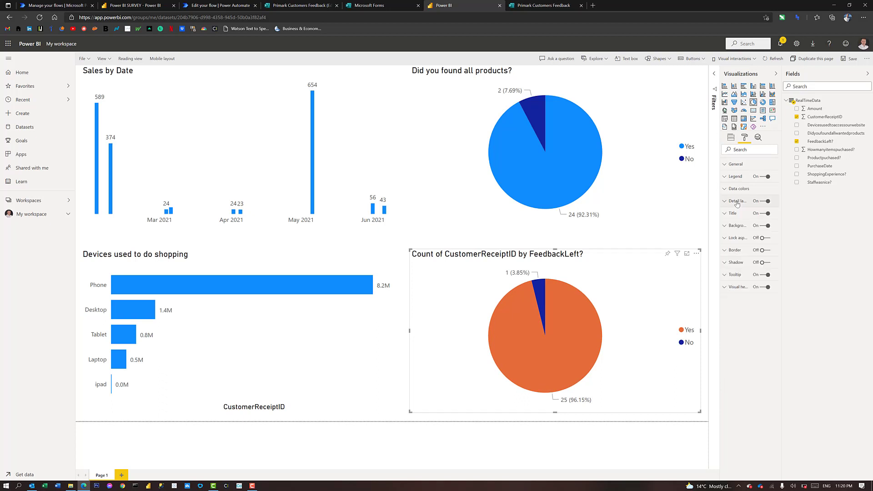
Retitle the pie chart 'Feedback left?' and collapse the Fields and Visualizations panes
{"action": "left_click", "coordinate": [734, 216]}
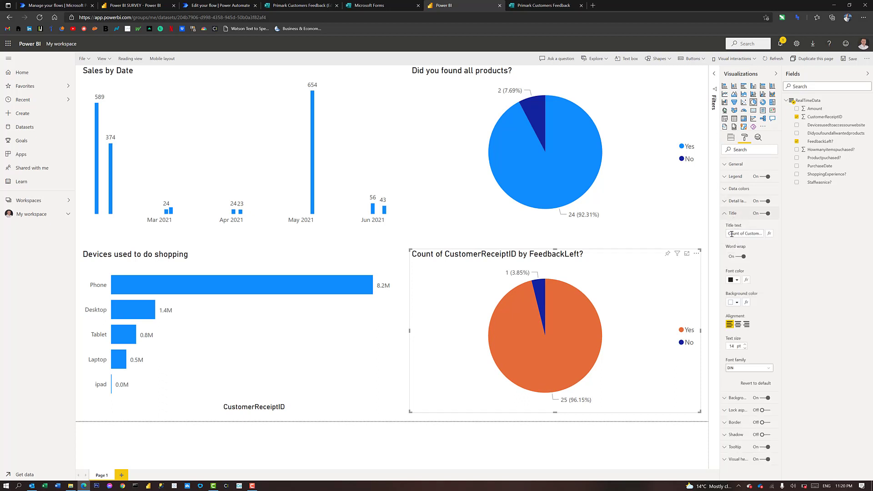
{"action": "left_click_drag", "start_coordinate": [729, 233], "coordinate": [805, 233]}
{"action": "key", "text": "Caps_Lock"}
{"action": "type", "text": "F"}
{"action": "key", "text": "Caps_Lock"}
{"action": "type", "text": "eedback left?"}
{"action": "left_click", "coordinate": [866, 74]}
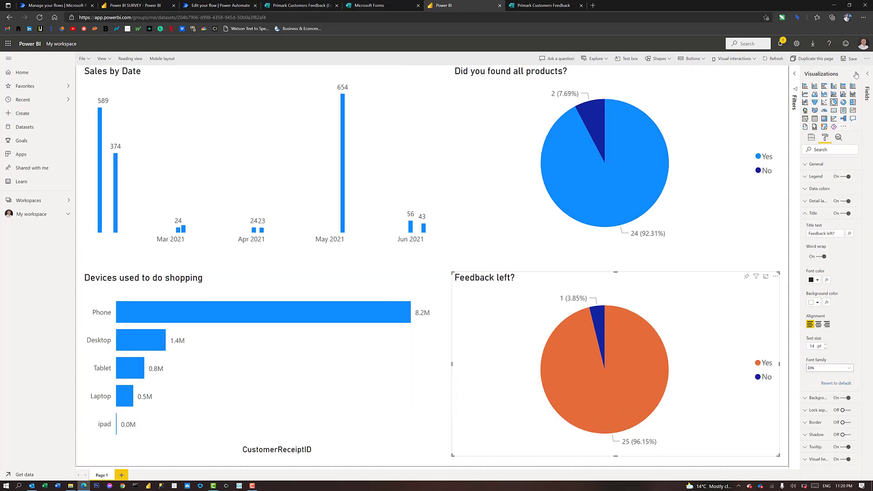
{"action": "left_click", "coordinate": [855, 74]}
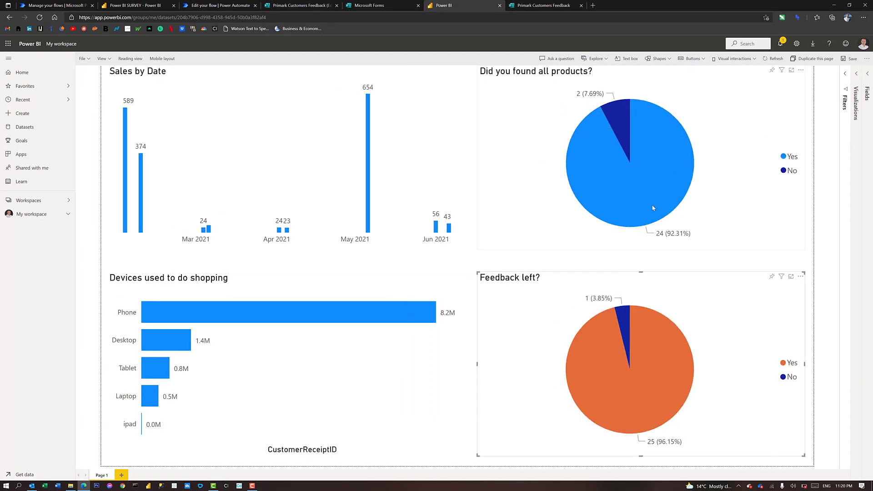
{"action": "mouse_move", "coordinate": [653, 208]}
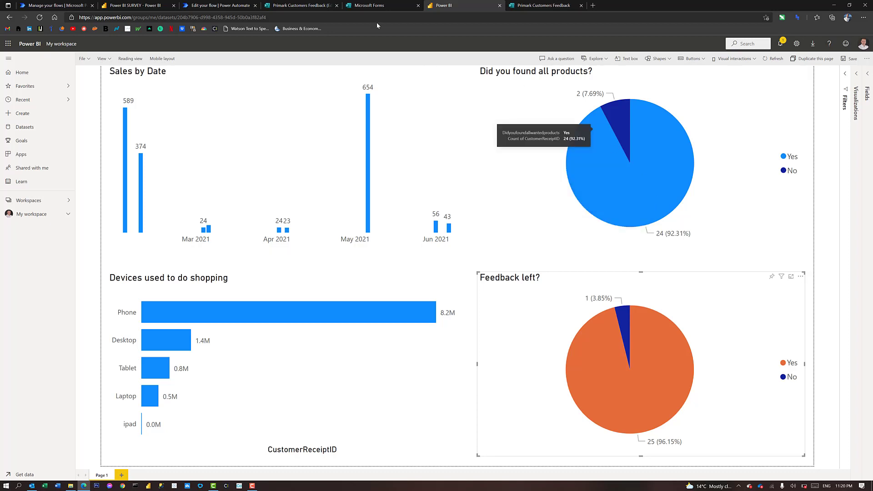
Open the Primark Customers Feedback form in Microsoft Forms and start a new response
{"action": "left_click", "coordinate": [377, 6]}
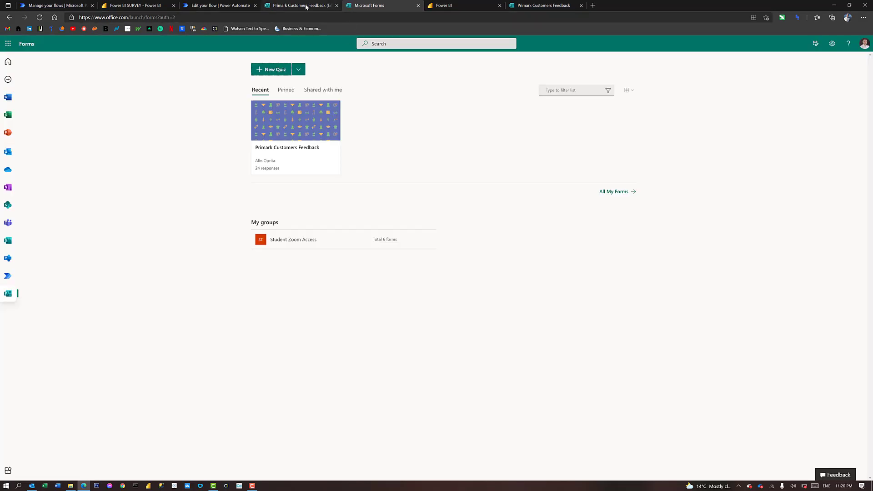
{"action": "left_click", "coordinate": [333, 121]}
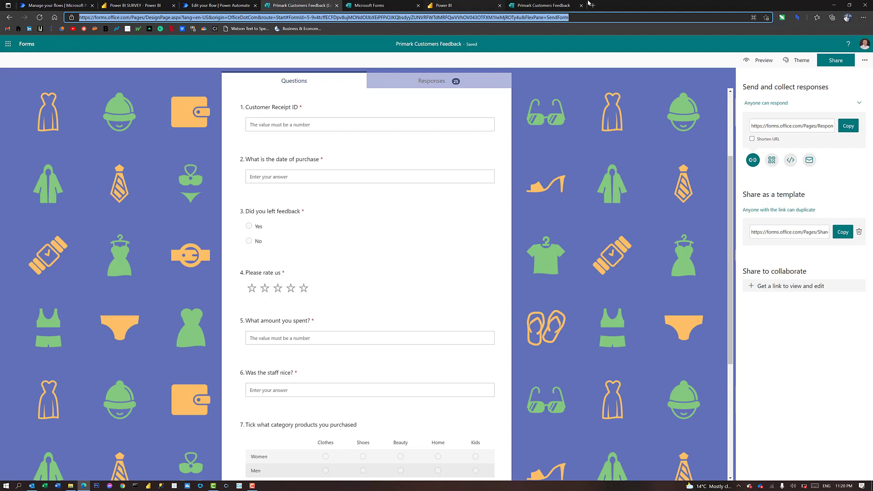
{"action": "left_click", "coordinate": [585, 5]}
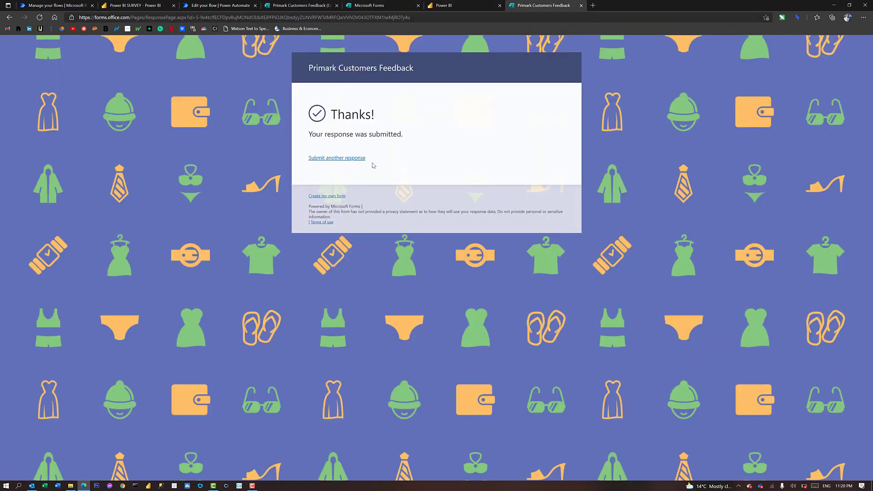
{"action": "left_click", "coordinate": [346, 157]}
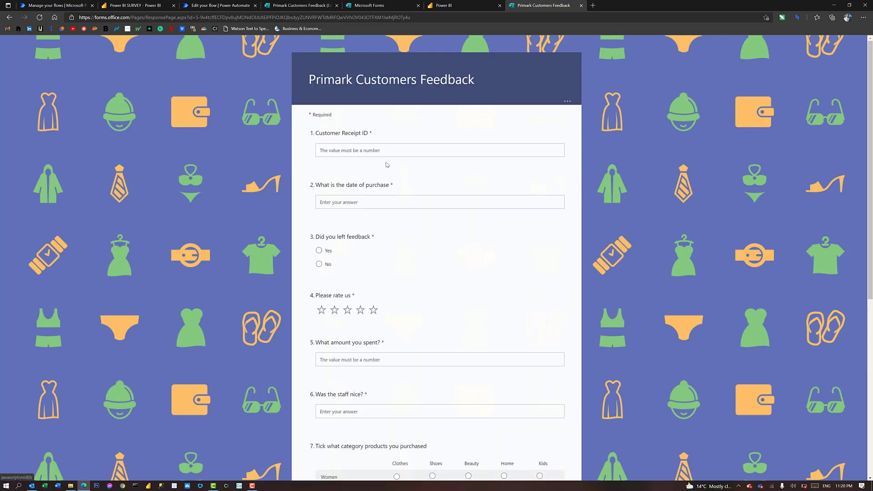
Enter the customer receipt ID and purchase date, answer Yes to feedback left, and rate five stars
{"action": "left_click", "coordinate": [373, 150]}
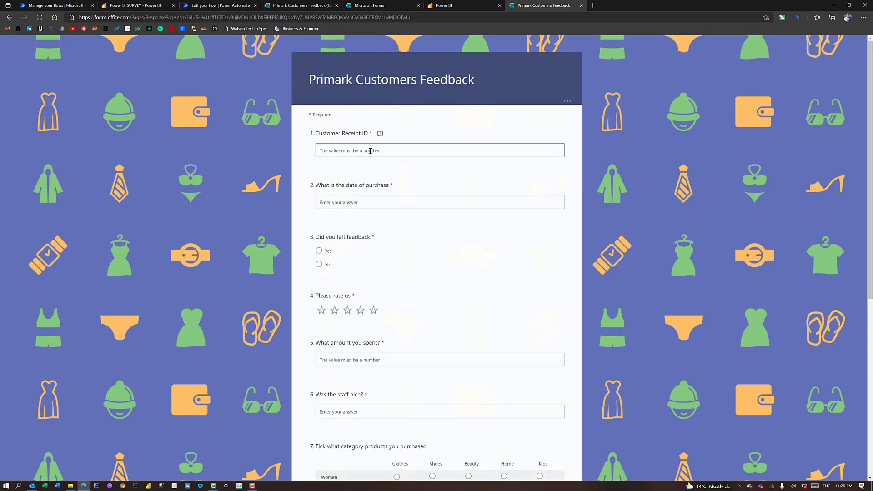
{"action": "type", "text": "111"}
{"action": "left_click", "coordinate": [340, 205]}
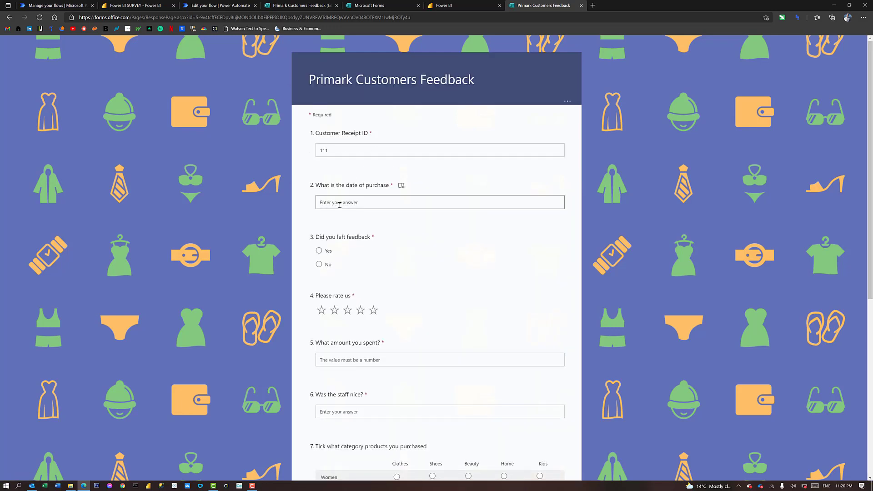
{"action": "type", "text": "07/07/2021"}
{"action": "left_click", "coordinate": [319, 250]}
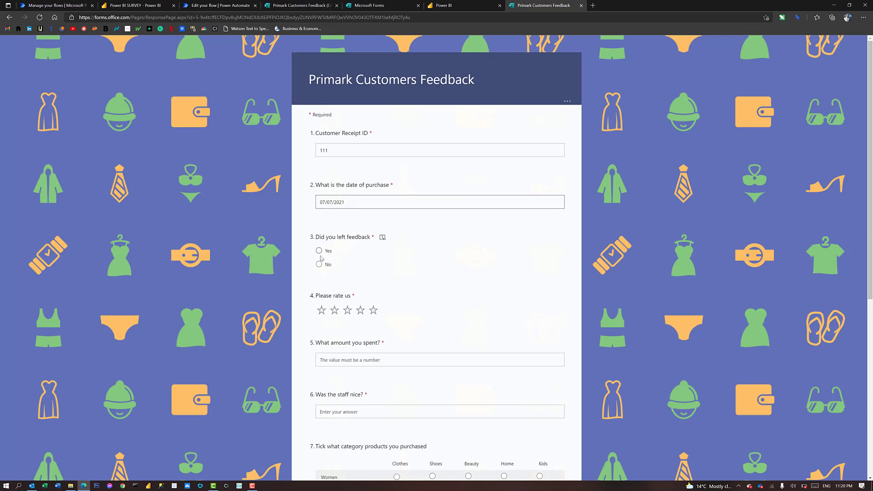
{"action": "left_click", "coordinate": [373, 310]}
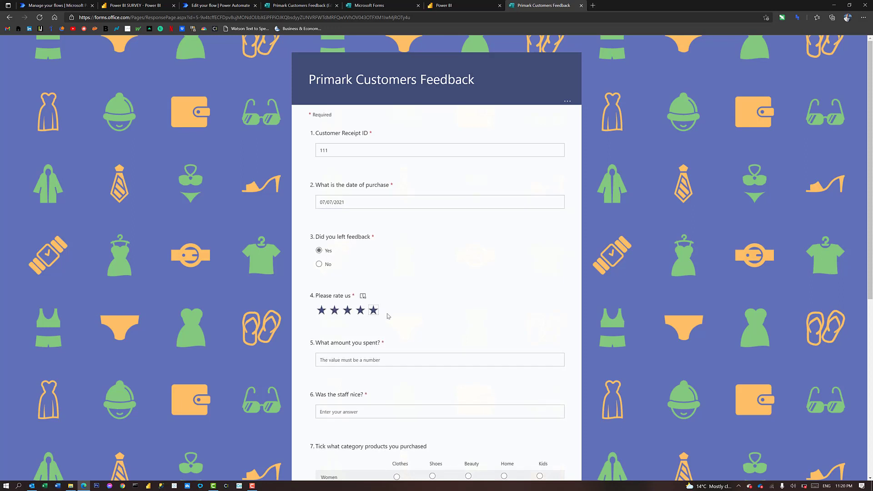
Enter 23 as the amount spent, answer Y for nice staff, and tick Beauty
{"action": "scroll", "coordinate": [383, 318], "scroll_direction": "down", "scroll_amount": 5}
{"action": "scroll", "coordinate": [356, 149], "scroll_direction": "down", "scroll_amount": 1}
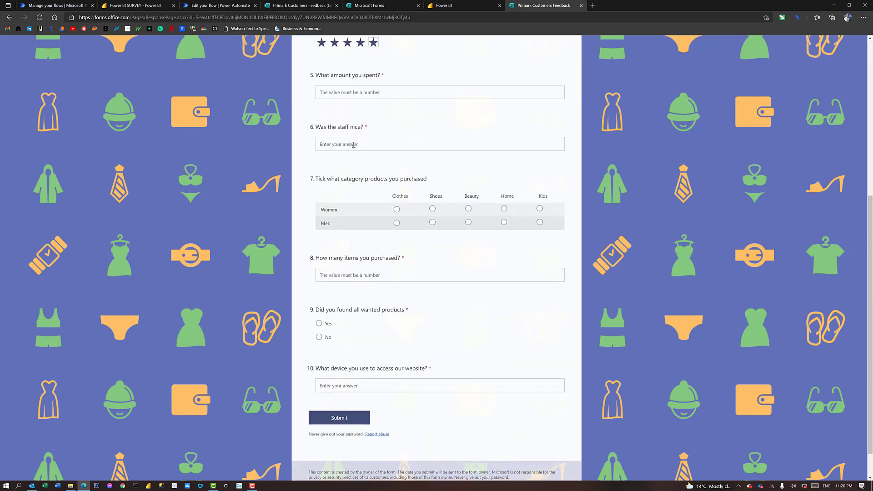
{"action": "left_click", "coordinate": [348, 93]}
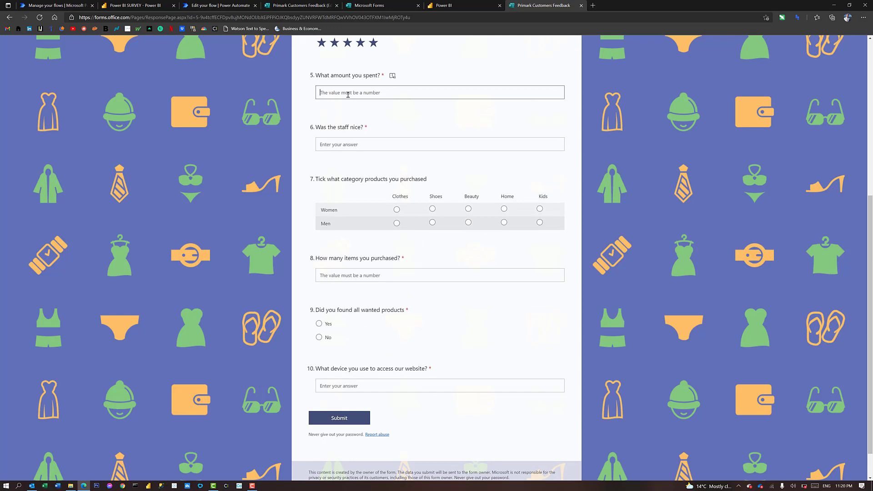
{"action": "type", "text": "23"}
{"action": "left_click", "coordinate": [327, 144]}
{"action": "key", "text": "Caps_Lock"}
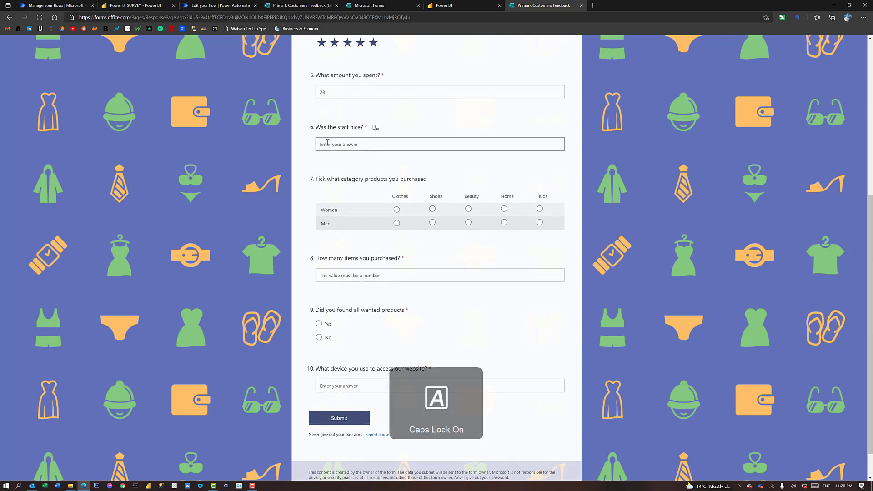
{"action": "type", "text": "Y"}
{"action": "key", "text": "Caps_Lock"}
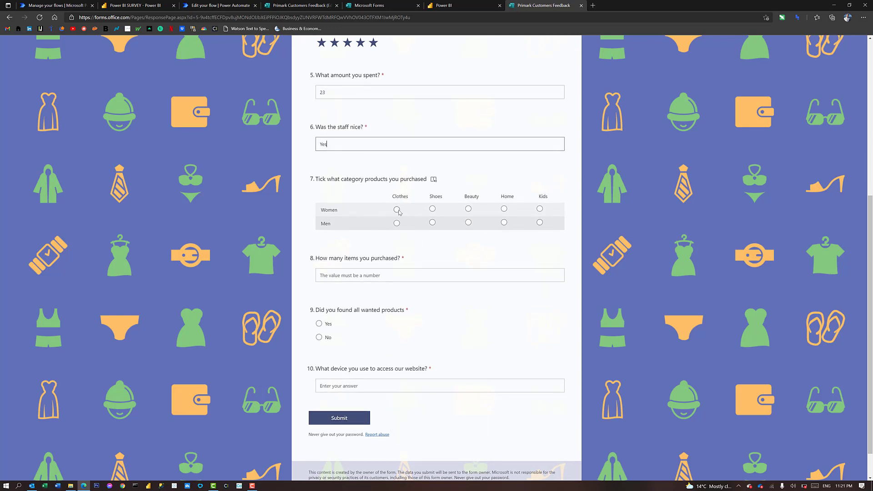
{"action": "left_click", "coordinate": [468, 209]}
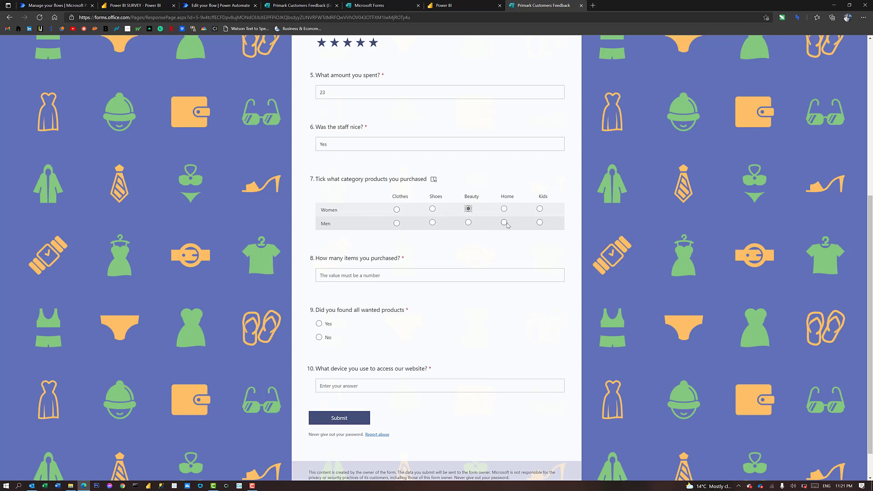
Enter 3 items, answer Yes to finding all products, give Phone as device, and submit
{"action": "left_click", "coordinate": [372, 273]}
{"action": "scroll", "coordinate": [373, 273], "scroll_direction": "up", "scroll_amount": 2}
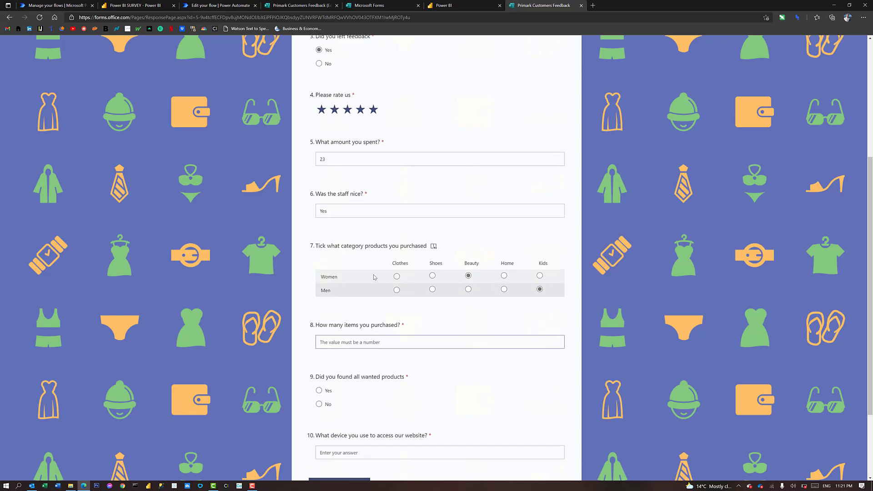
{"action": "type", "text": "3"}
{"action": "scroll", "coordinate": [372, 278], "scroll_direction": "down", "scroll_amount": 3}
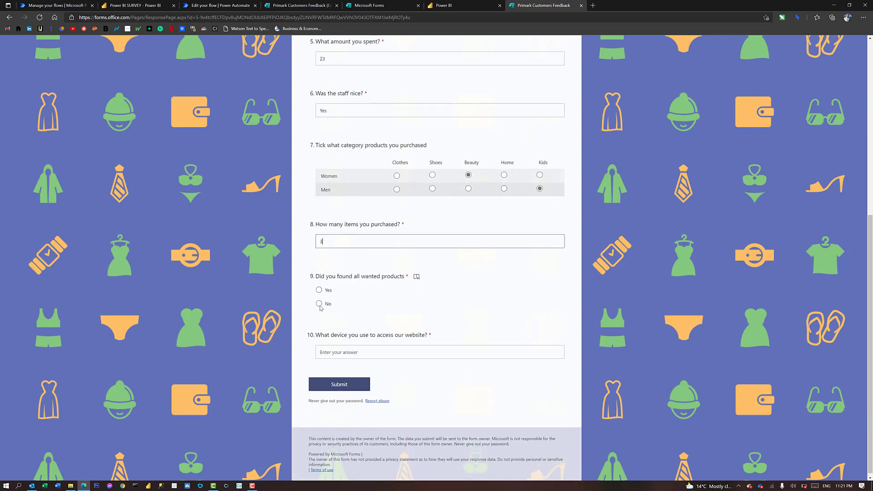
{"action": "left_click", "coordinate": [319, 289]}
{"action": "left_click", "coordinate": [333, 350]}
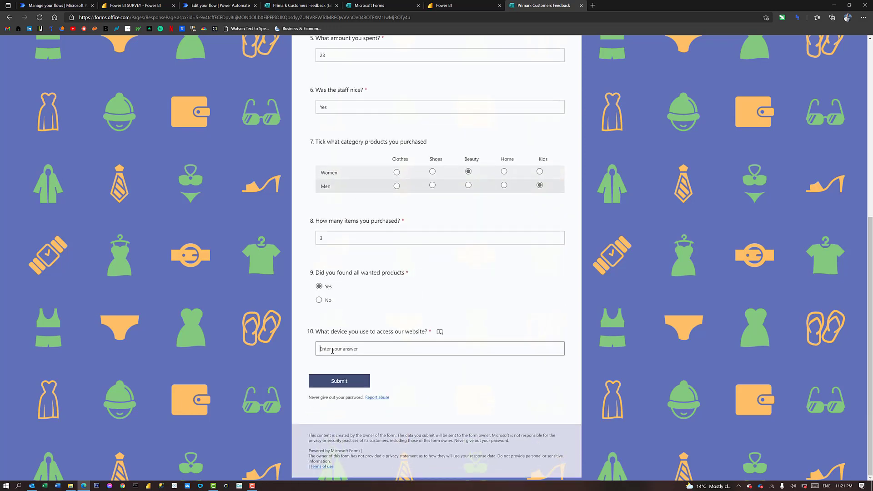
{"action": "key", "text": "Caps_Lock"}
{"action": "type", "text": "Phon"}
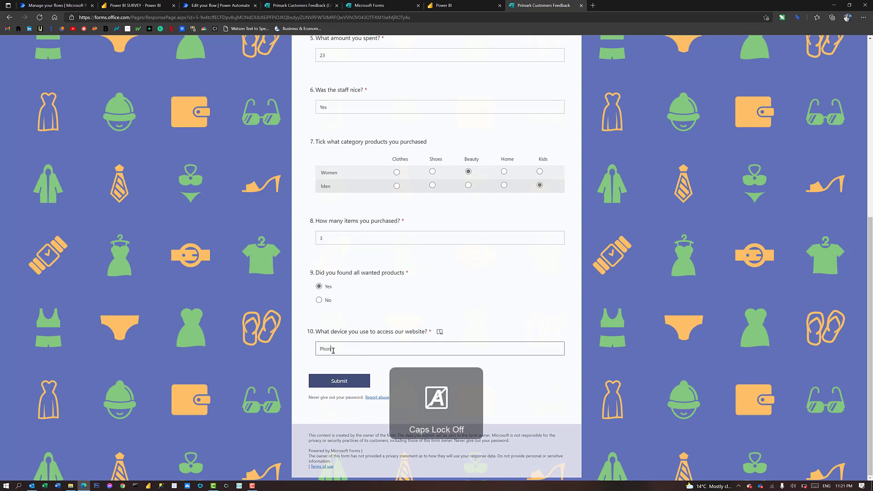
{"action": "type", "text": "e"}
{"action": "left_click", "coordinate": [339, 381]}
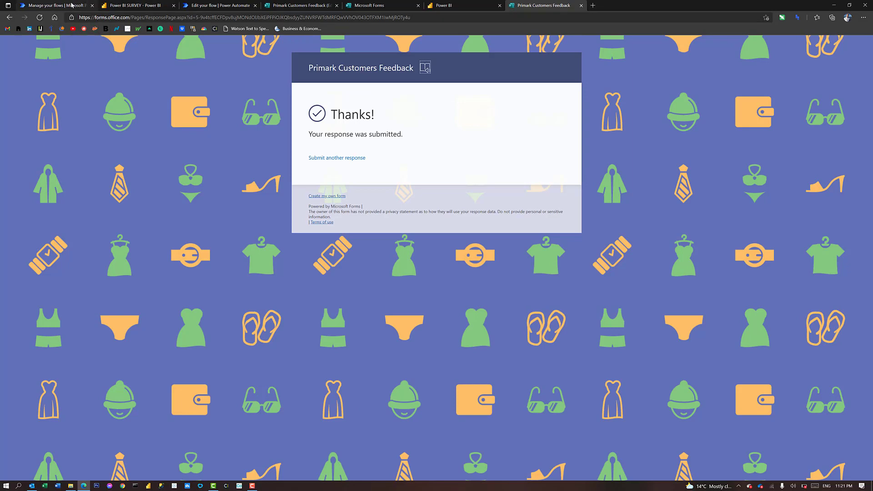
Refresh the Power Automate flow details page to show the new run, then bring up Outlook
{"action": "left_click", "coordinate": [71, 5]}
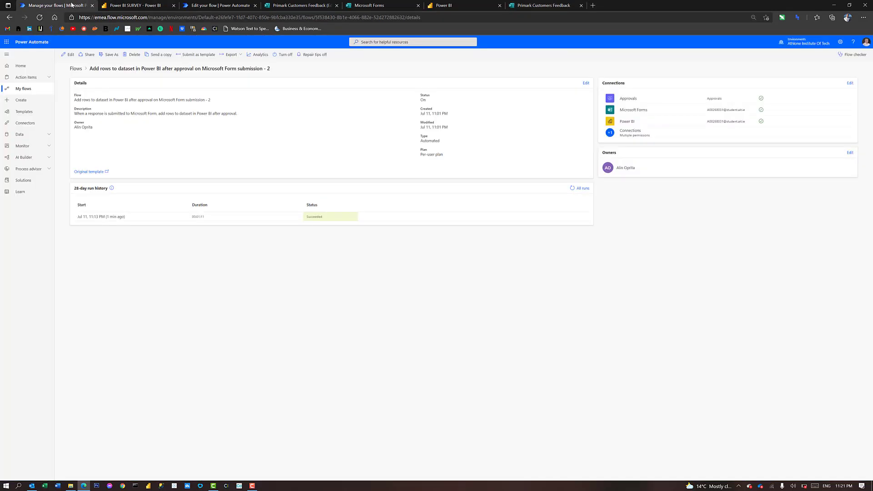
{"action": "left_click", "coordinate": [39, 18]}
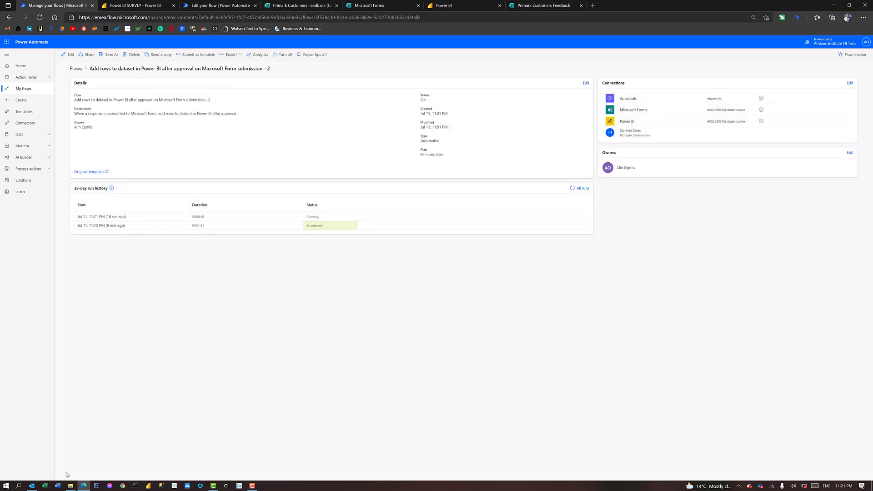
{"action": "left_click", "coordinate": [32, 486]}
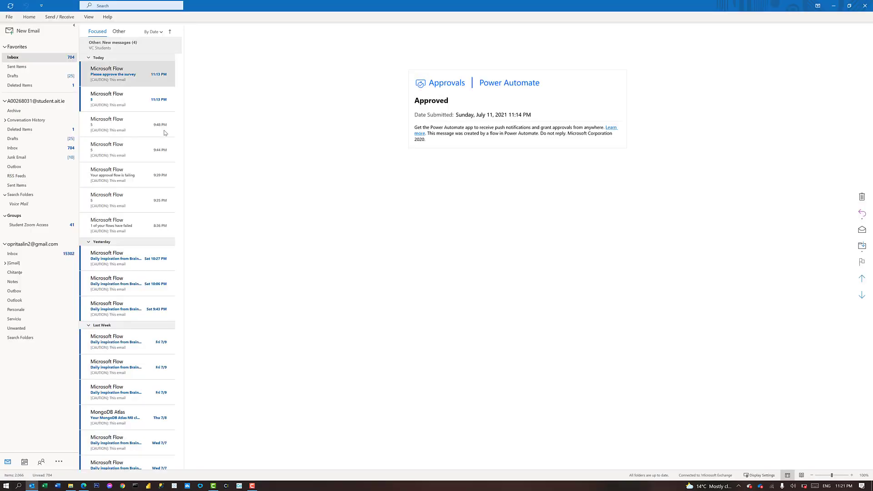
Approve the second 'Please approve the survey' email in Outlook and submit the approval
{"action": "left_click", "coordinate": [116, 76]}
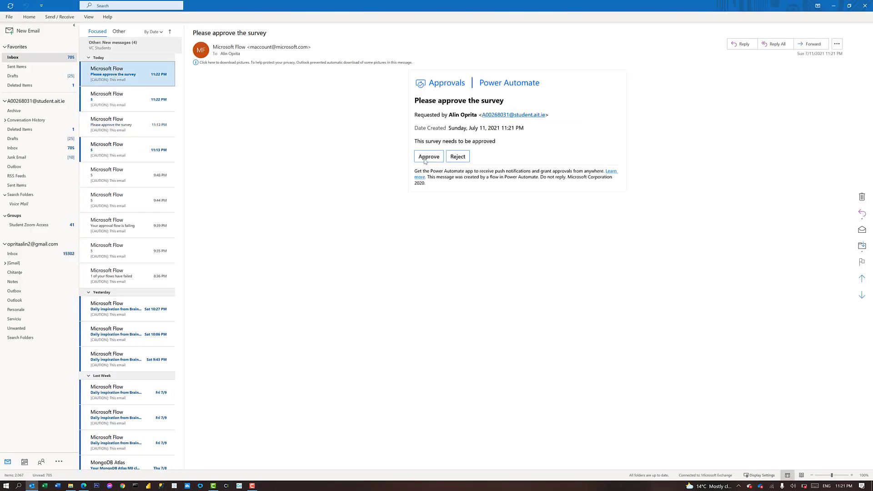
{"action": "left_click", "coordinate": [430, 157]}
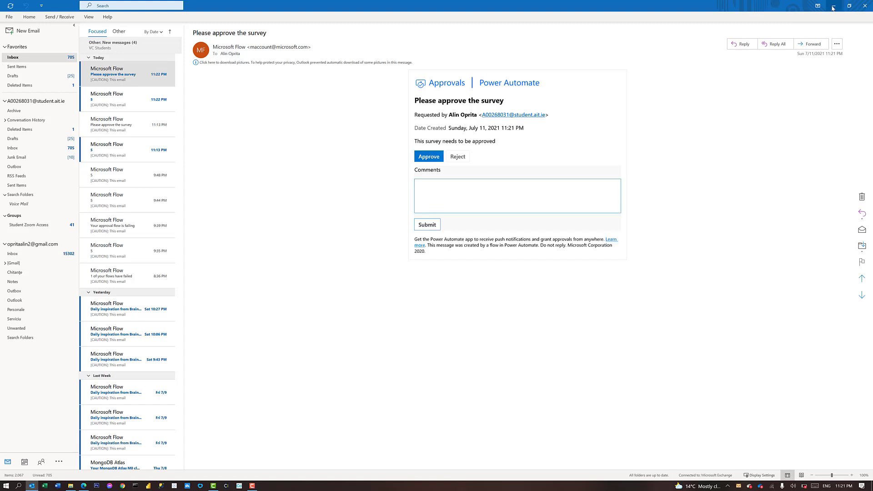
{"action": "left_click", "coordinate": [427, 225]}
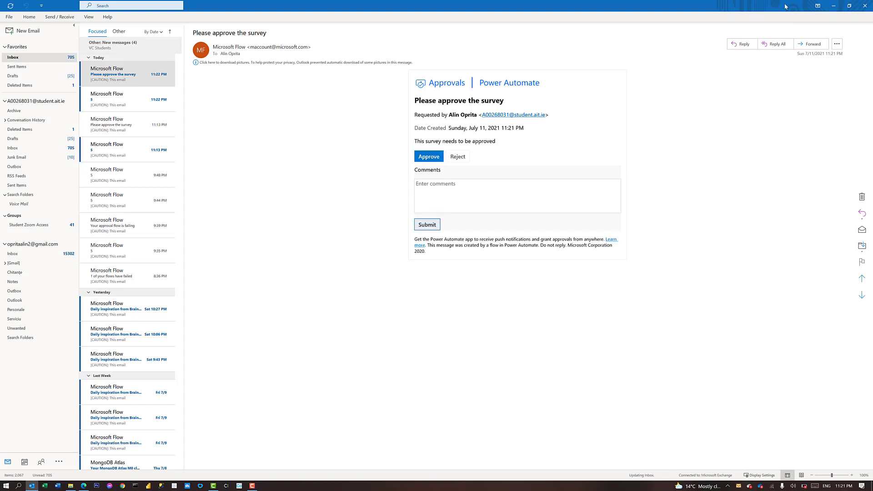
{"action": "left_click", "coordinate": [834, 6]}
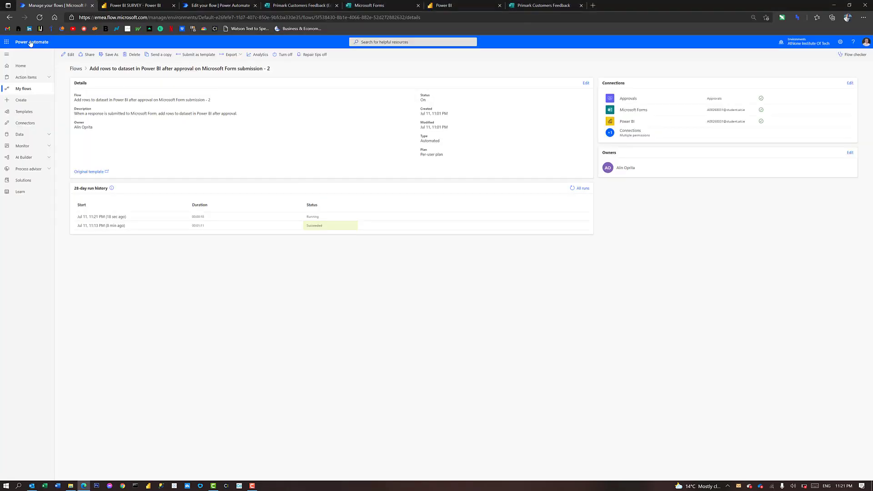
Reload the flow details to confirm the second run Succeeded in 00:00:33, then go to Power BI SURVEY
{"action": "left_click", "coordinate": [39, 18]}
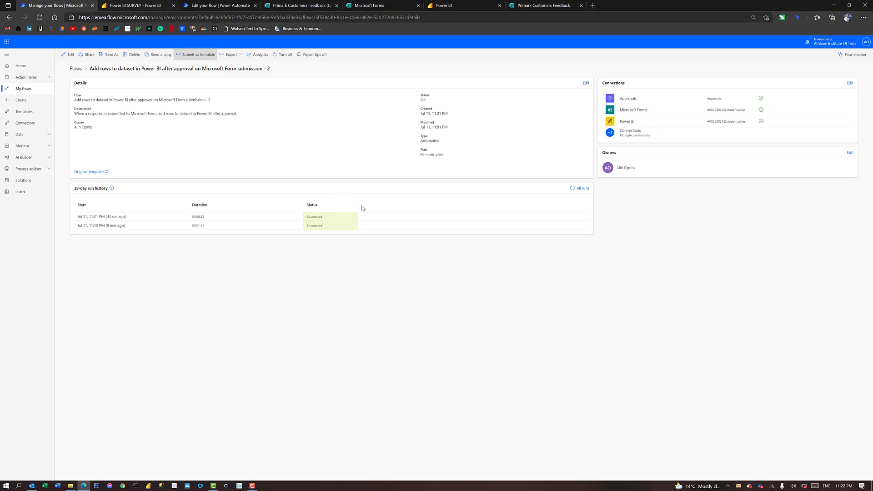
{"action": "key", "text": "ctrl+Tab"}
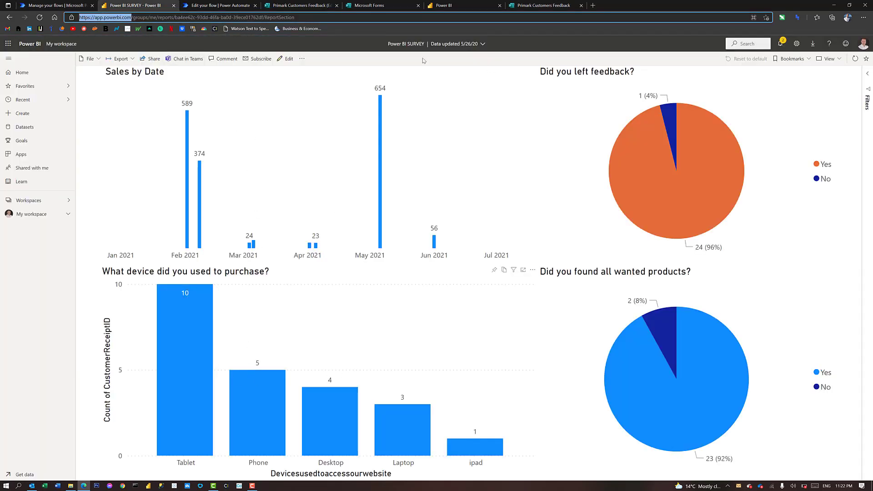
Refresh the Power BI report to show the Jul 2021 bar of 23, and select the devices chart's visualization settings
{"action": "left_click", "coordinate": [453, 4]}
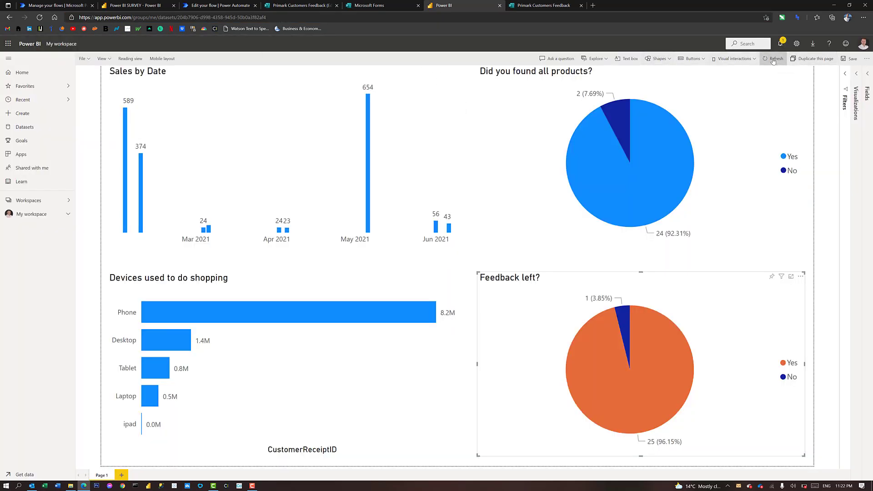
{"action": "left_click", "coordinate": [772, 60]}
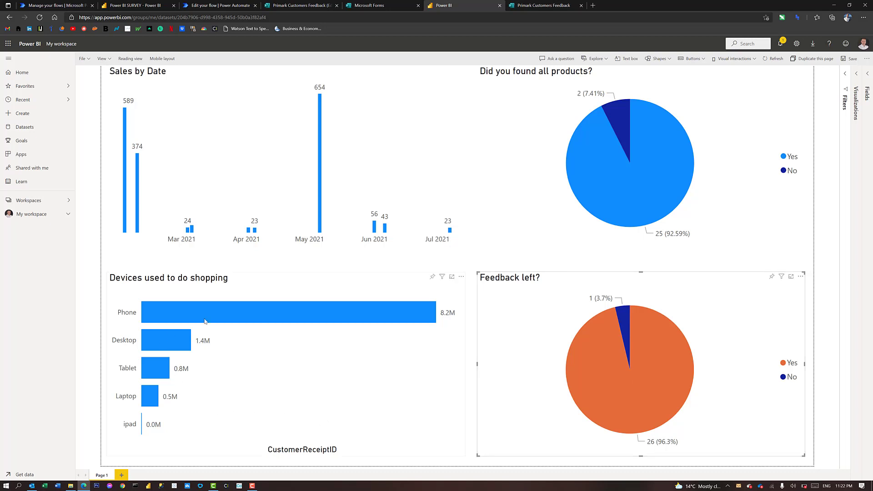
{"action": "left_click", "coordinate": [329, 363]}
{"action": "left_click", "coordinate": [856, 75]}
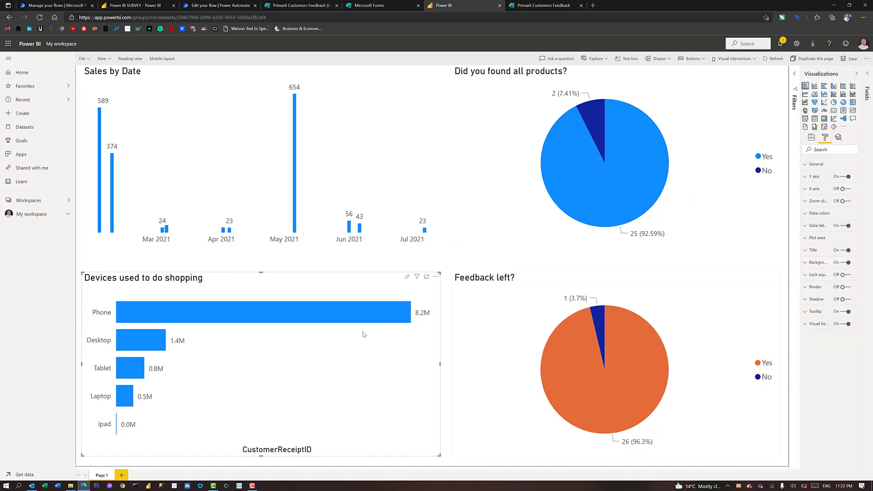
Aggregate CustomerReceiptID as Count: Tablet 10, Phone 7, Desktop 4, Laptop 3, ipad 1
{"action": "left_click", "coordinate": [812, 139]}
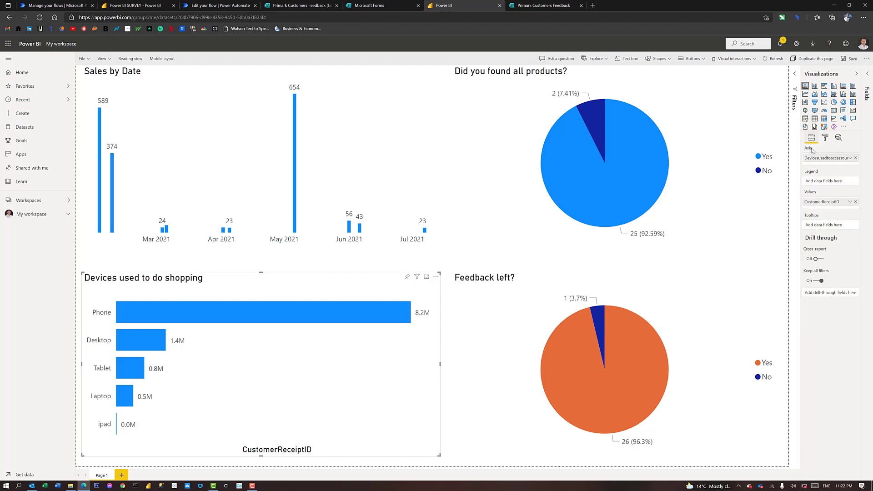
{"action": "left_click", "coordinate": [818, 206]}
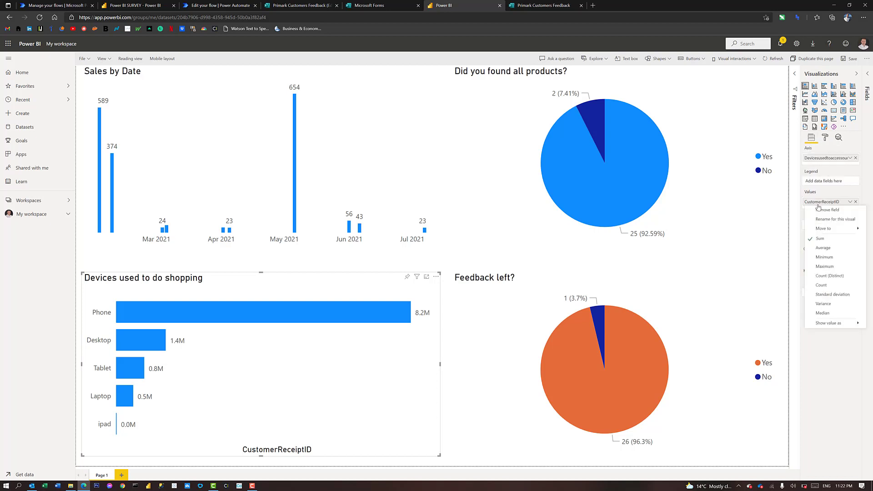
{"action": "left_click", "coordinate": [815, 285]}
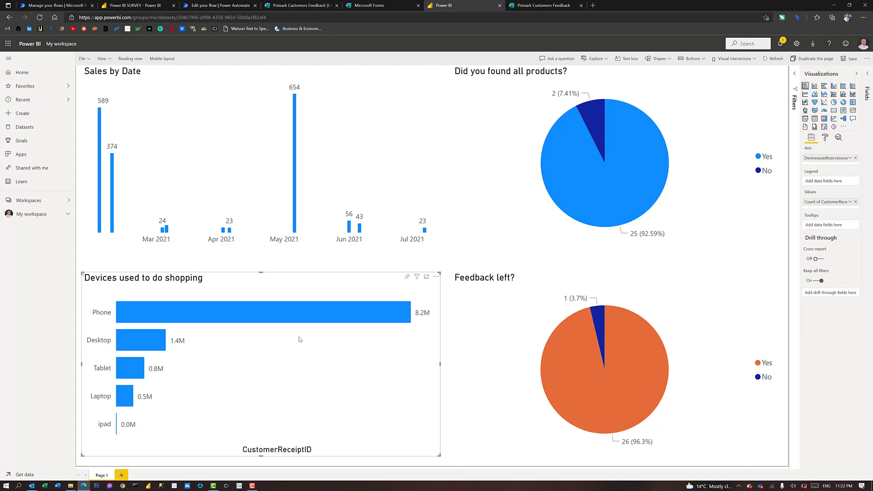
{"action": "left_click", "coordinate": [855, 75]}
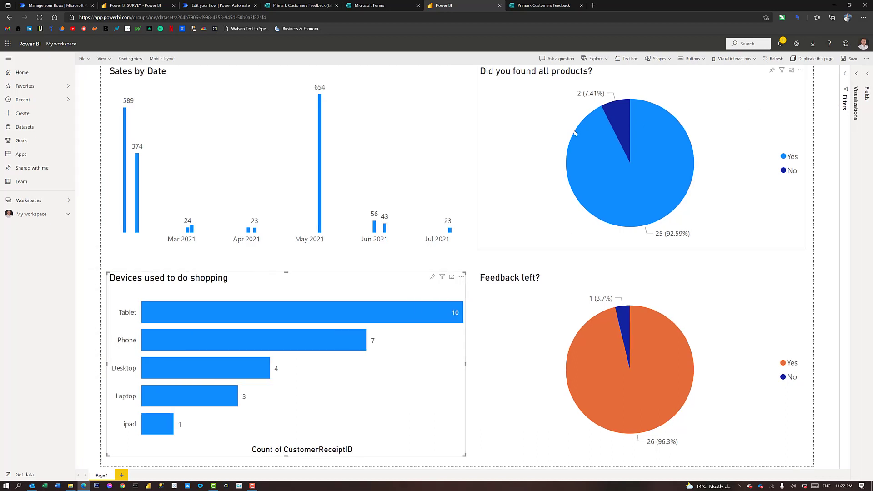
{"action": "mouse_move", "coordinate": [575, 133]}
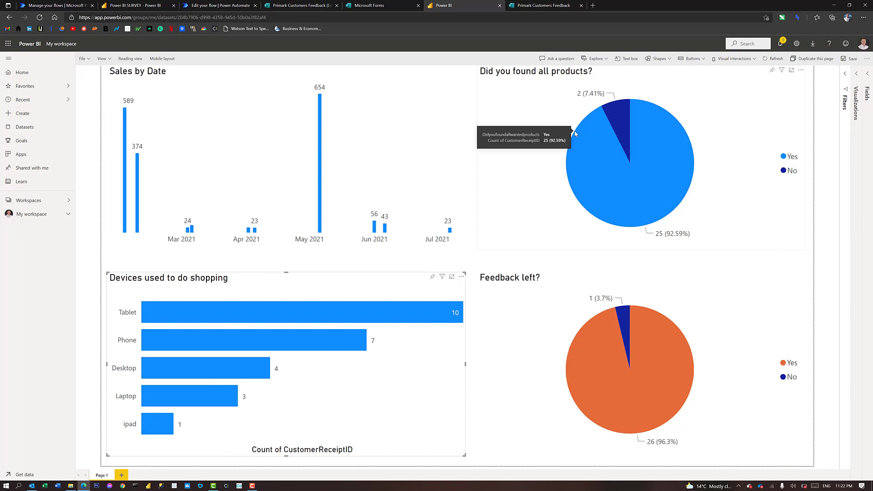